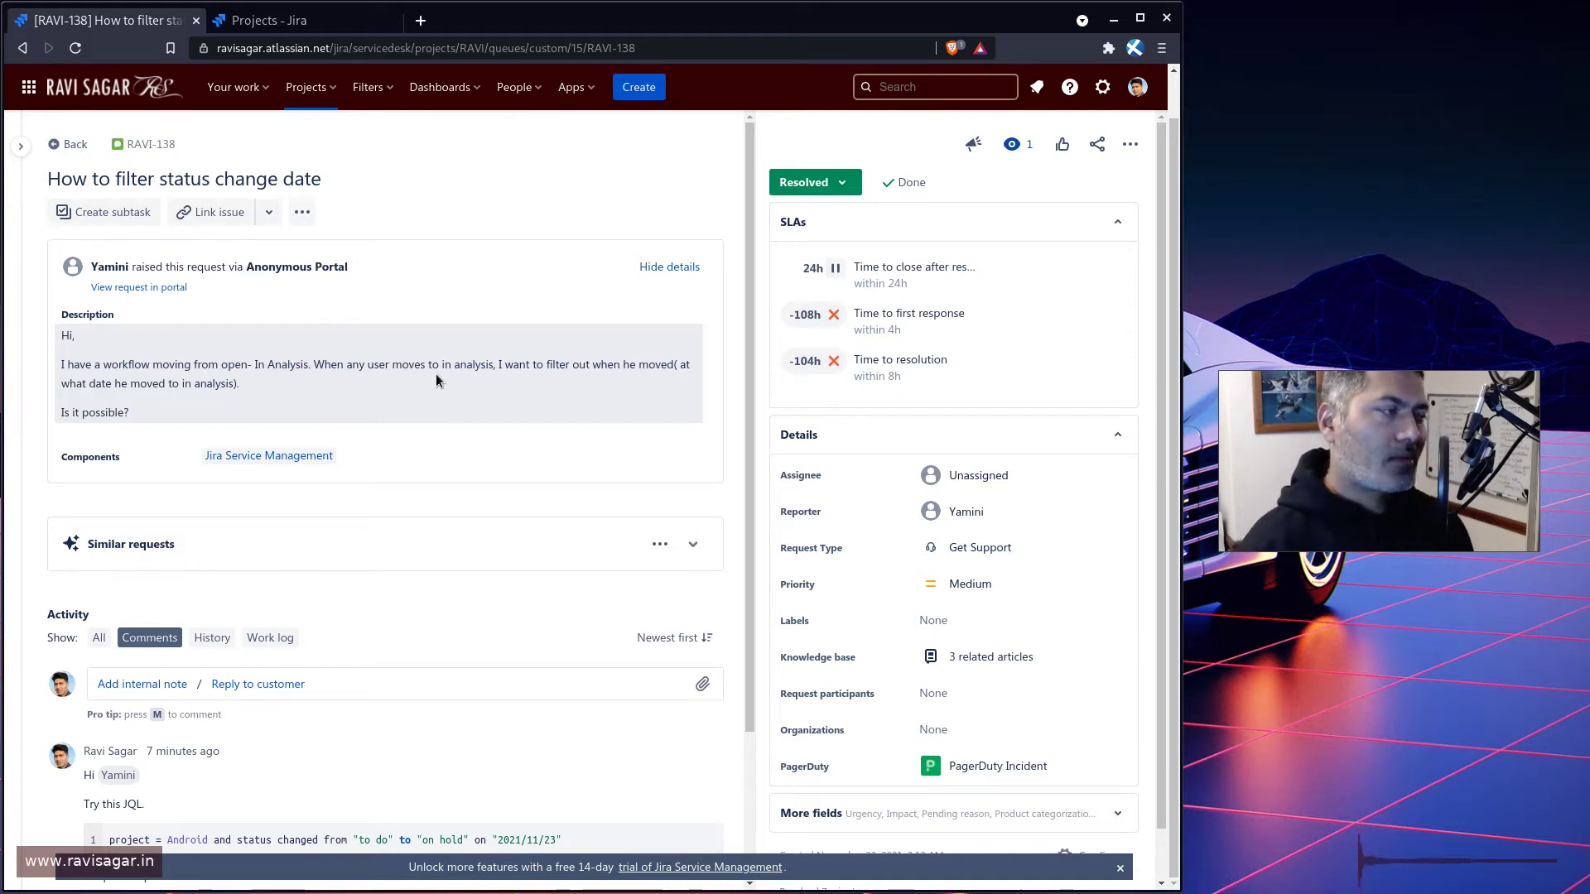
# - After reading request RAVI-138, switch to the 'Projects - Jira' tab
pyautogui.hotkey('ctrl', 'Tab')
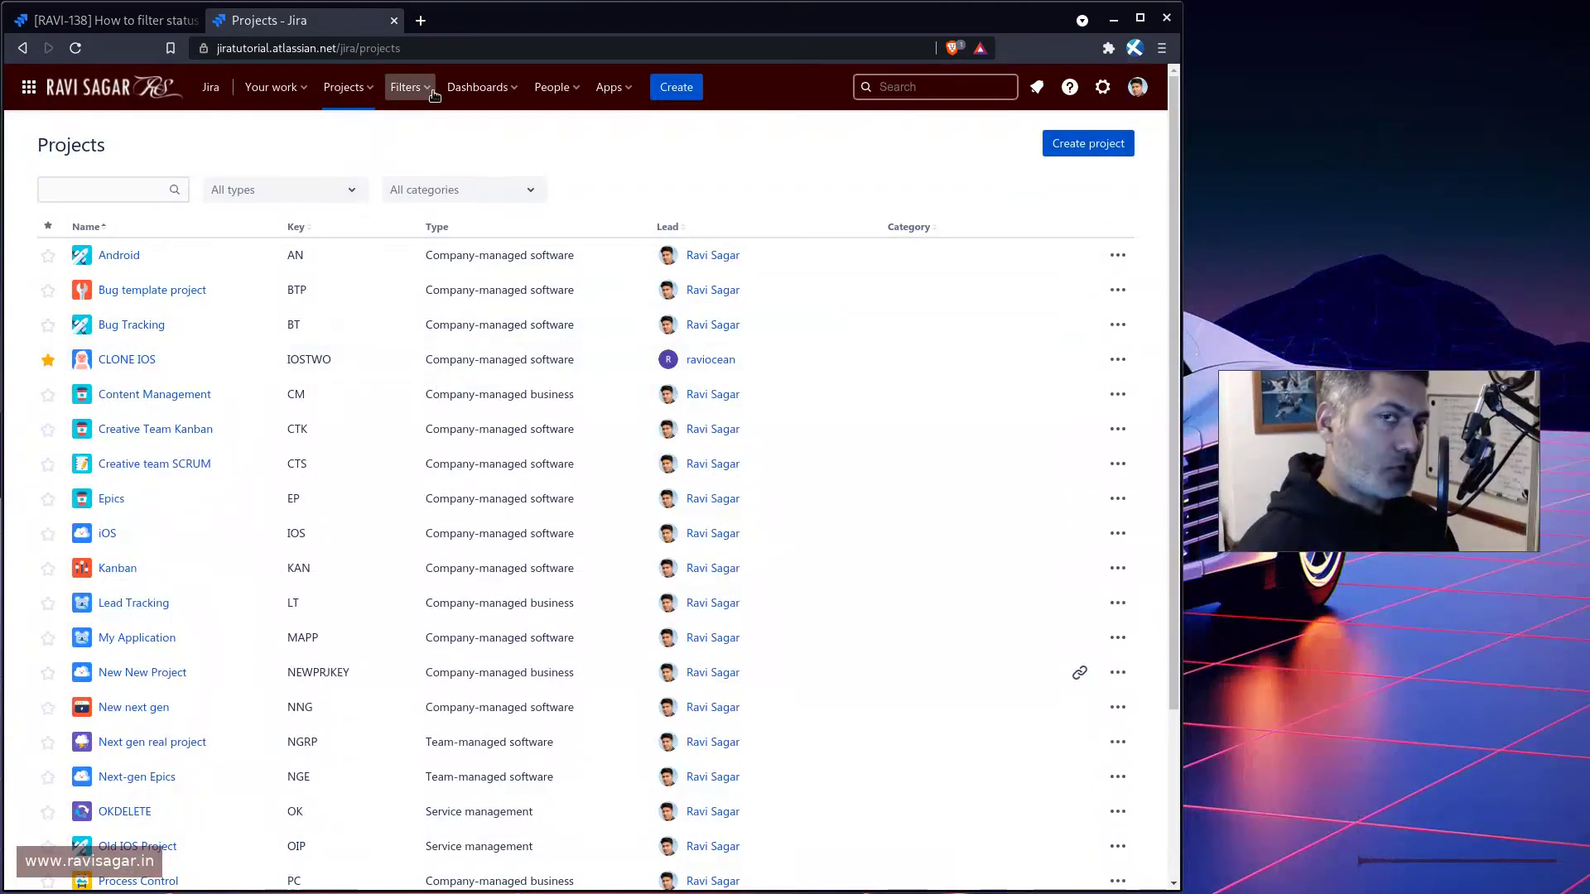
# - Open Android issue AN-273 from the recently viewed issues in search
pyautogui.click(914, 86)
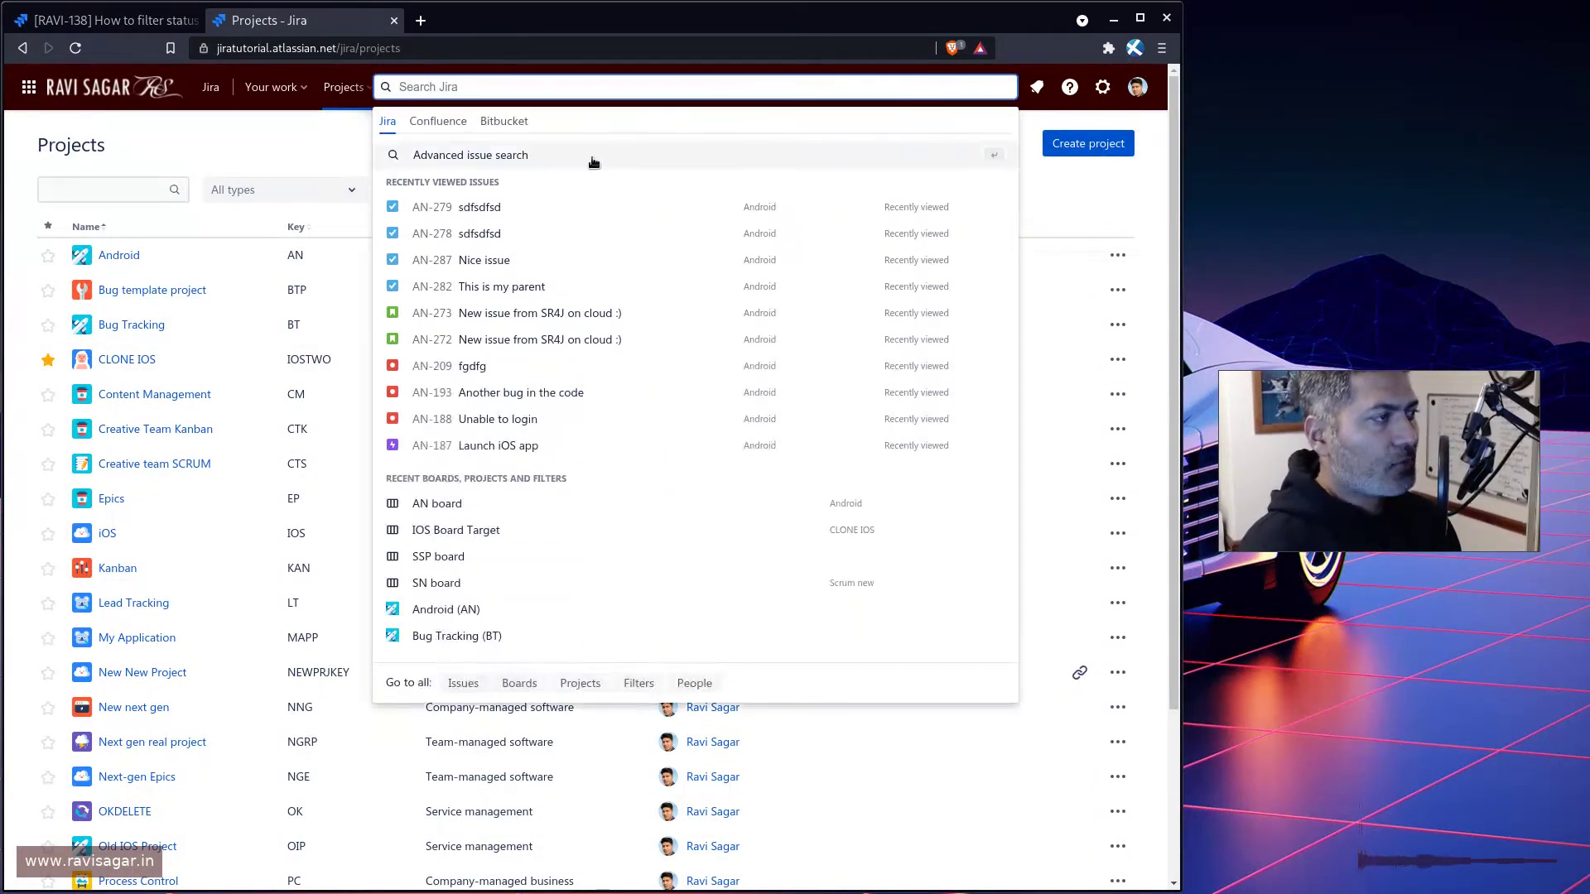
pyautogui.click(435, 317)
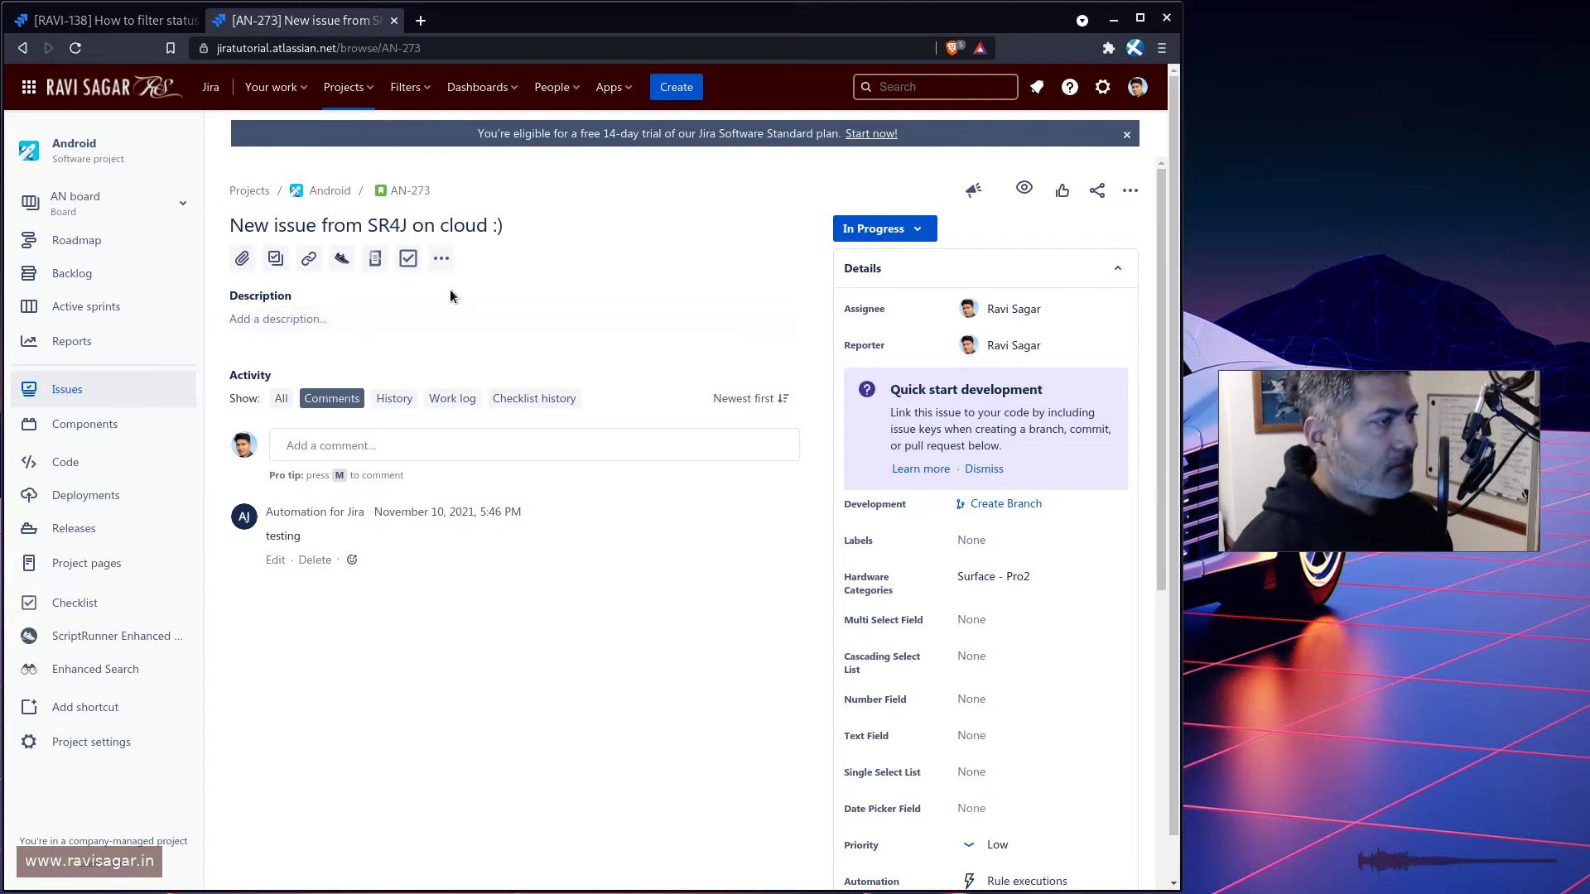
# - Transition AN-273 to Done with resolution Done and time spent 1
pyautogui.click(907, 235)
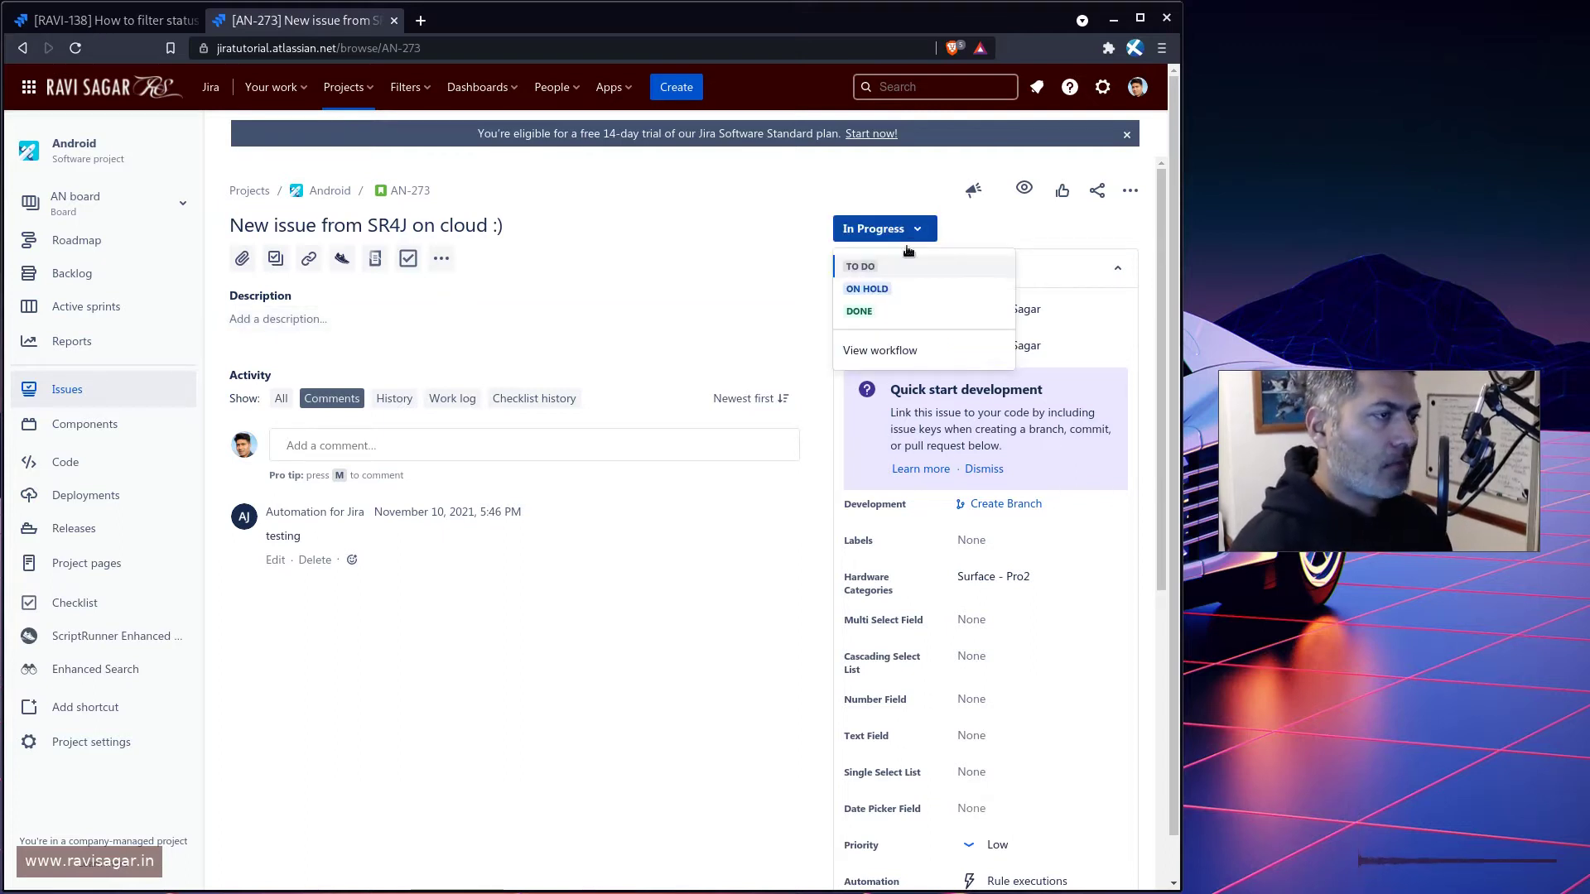
pyautogui.click(869, 312)
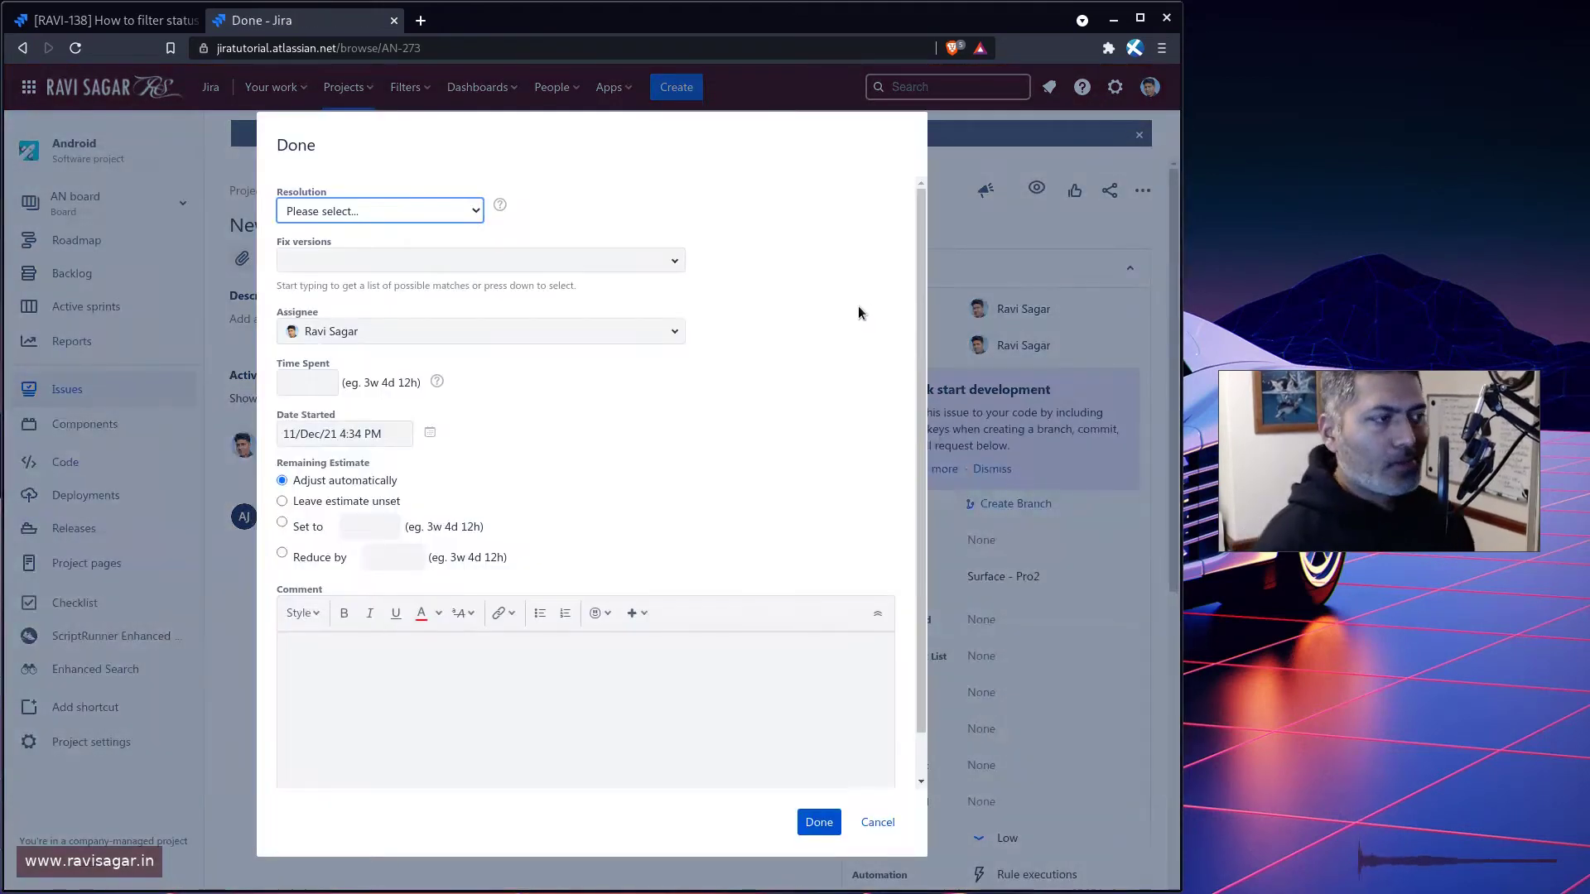
pyautogui.click(820, 820)
pyautogui.click(419, 206)
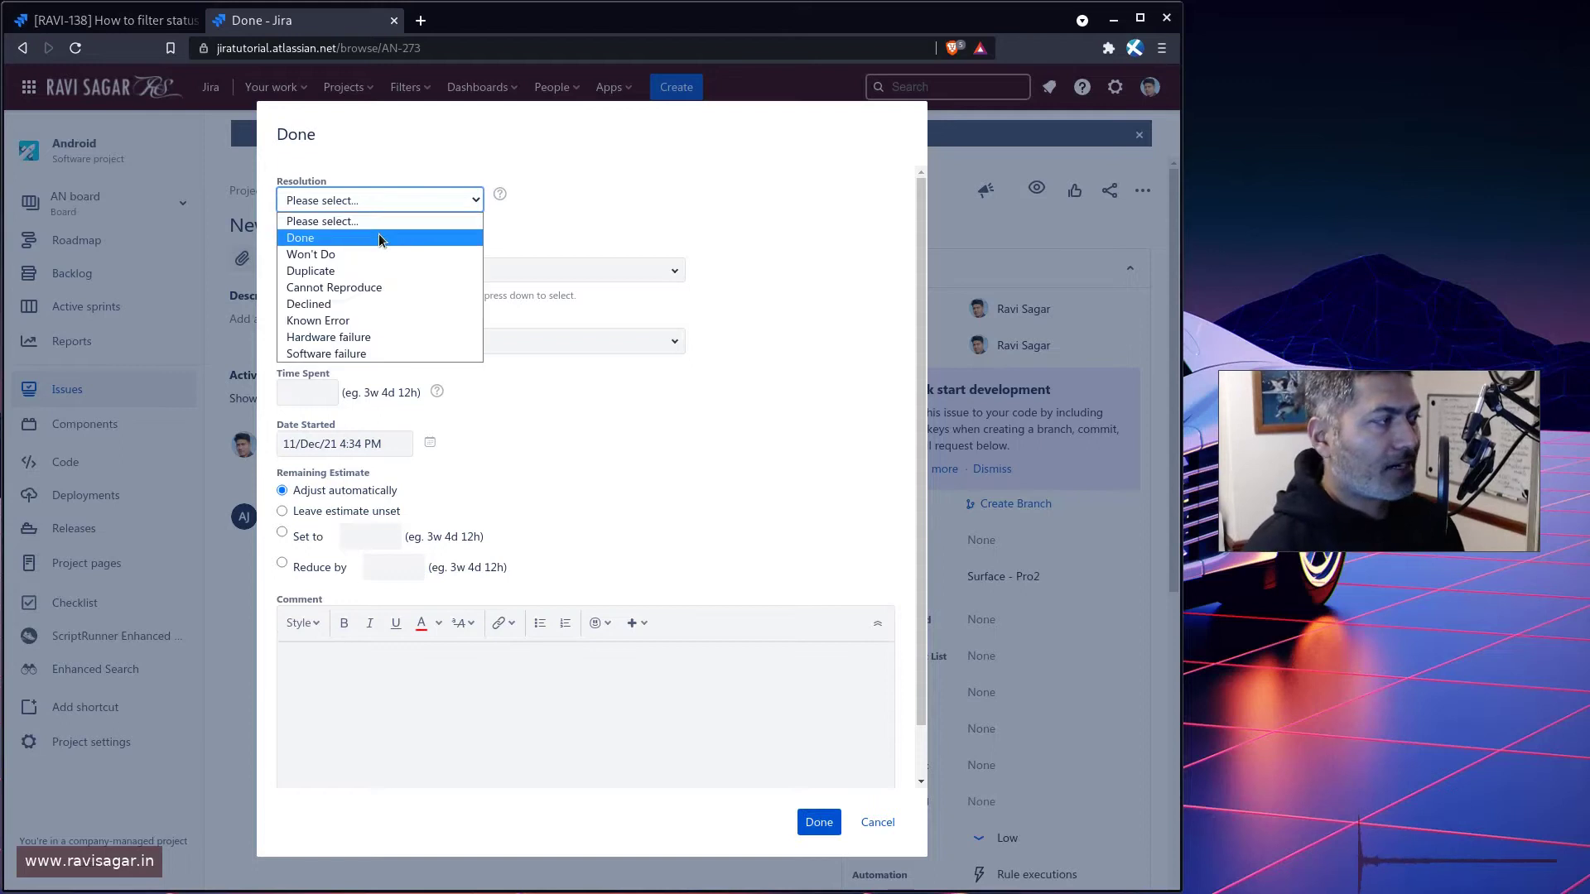
pyautogui.click(384, 238)
pyautogui.click(815, 822)
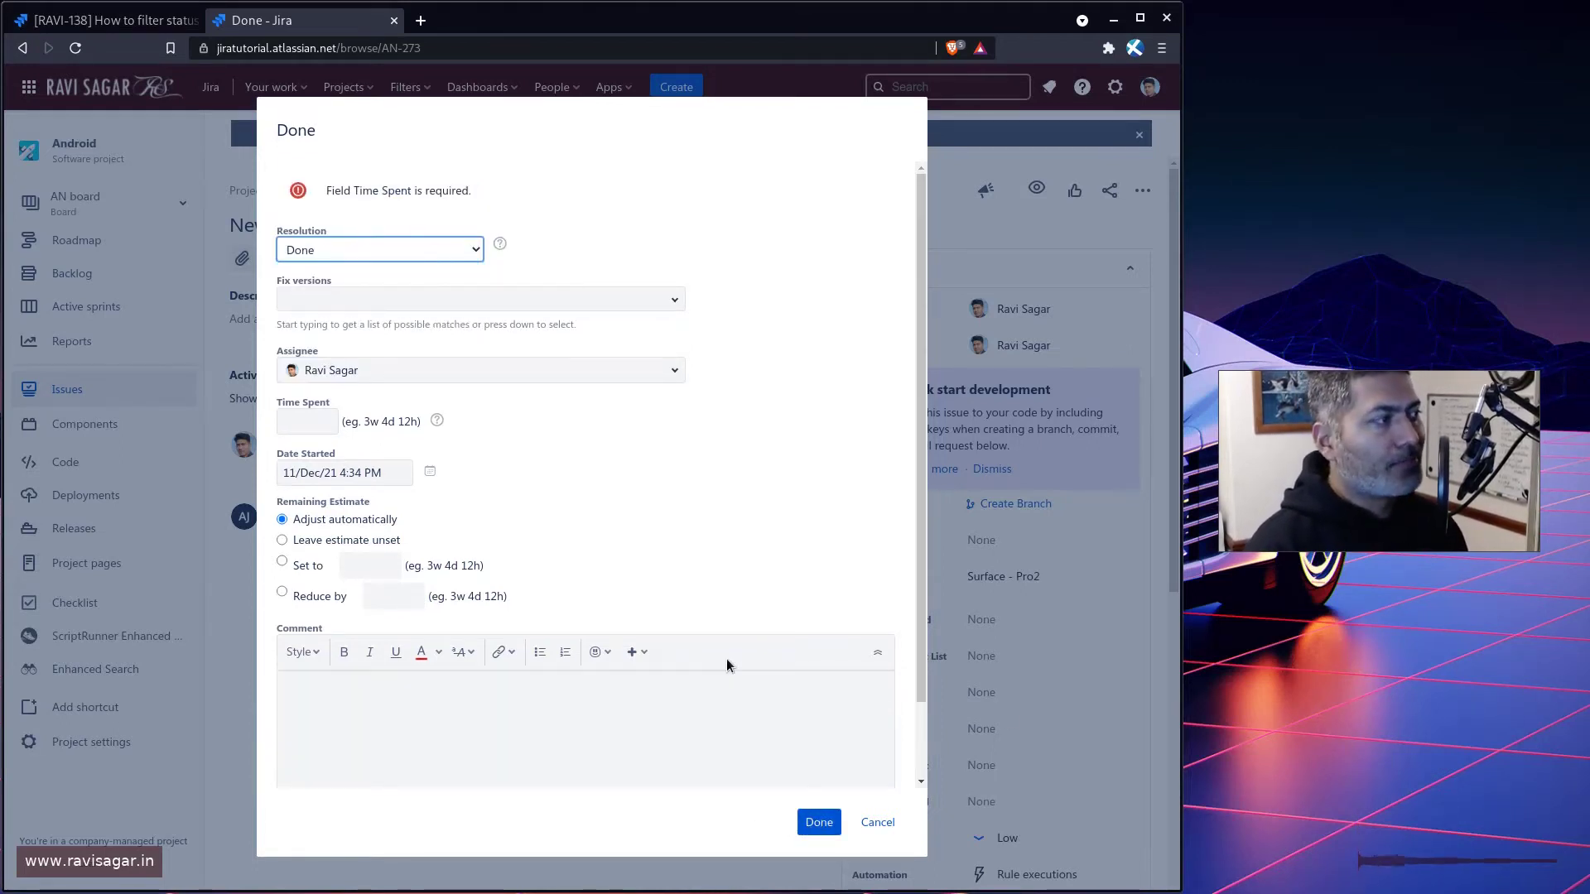
pyautogui.scroll(-2, 495, 463)
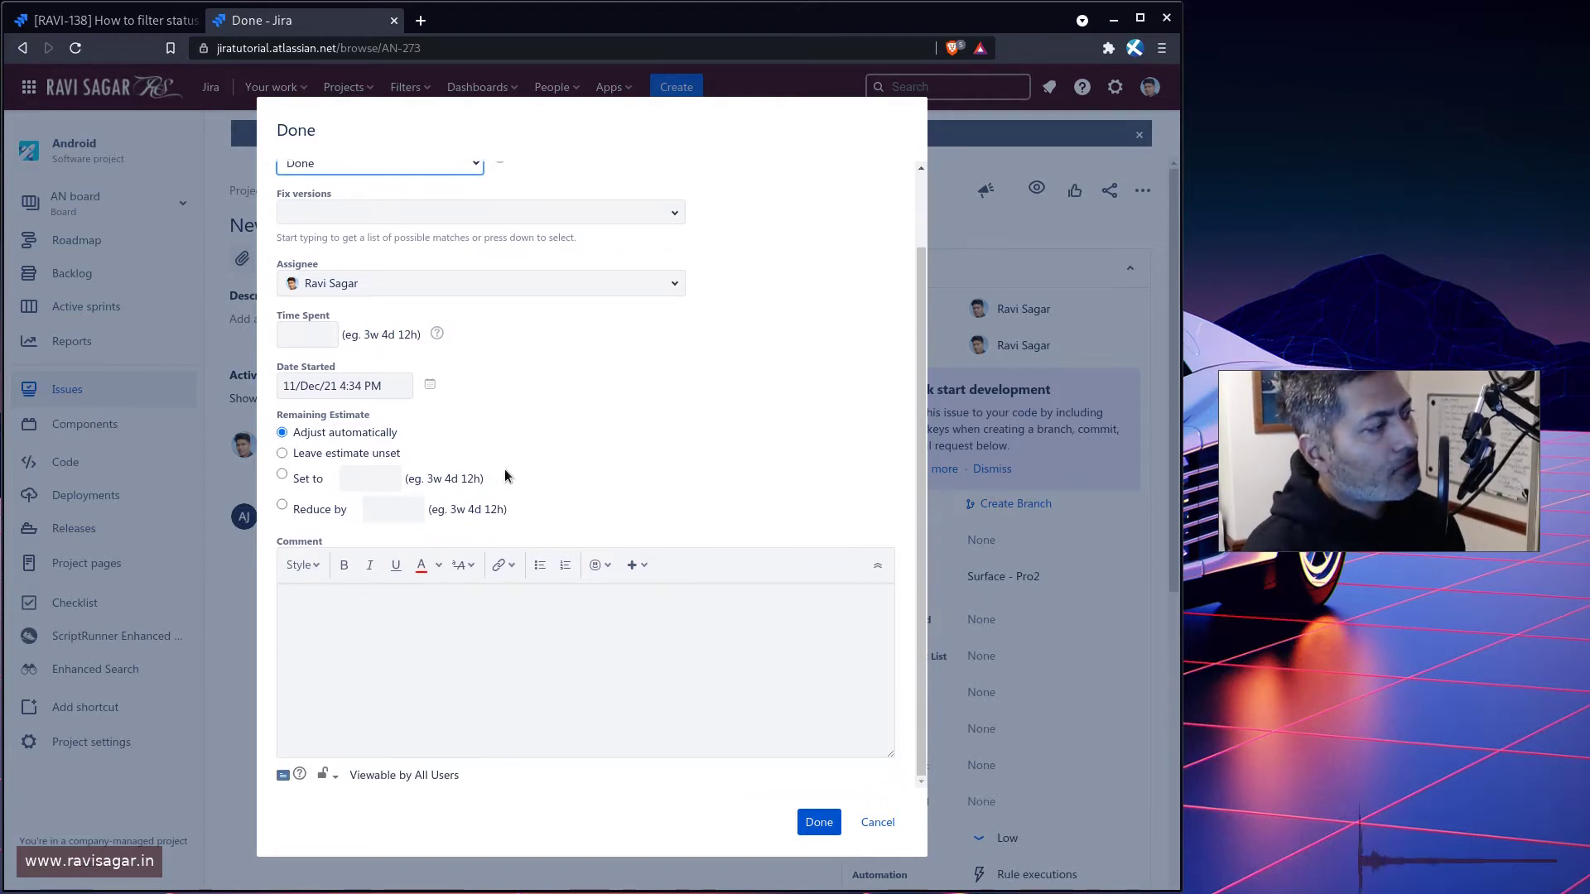
pyautogui.scroll(2, 504, 469)
pyautogui.click(311, 423)
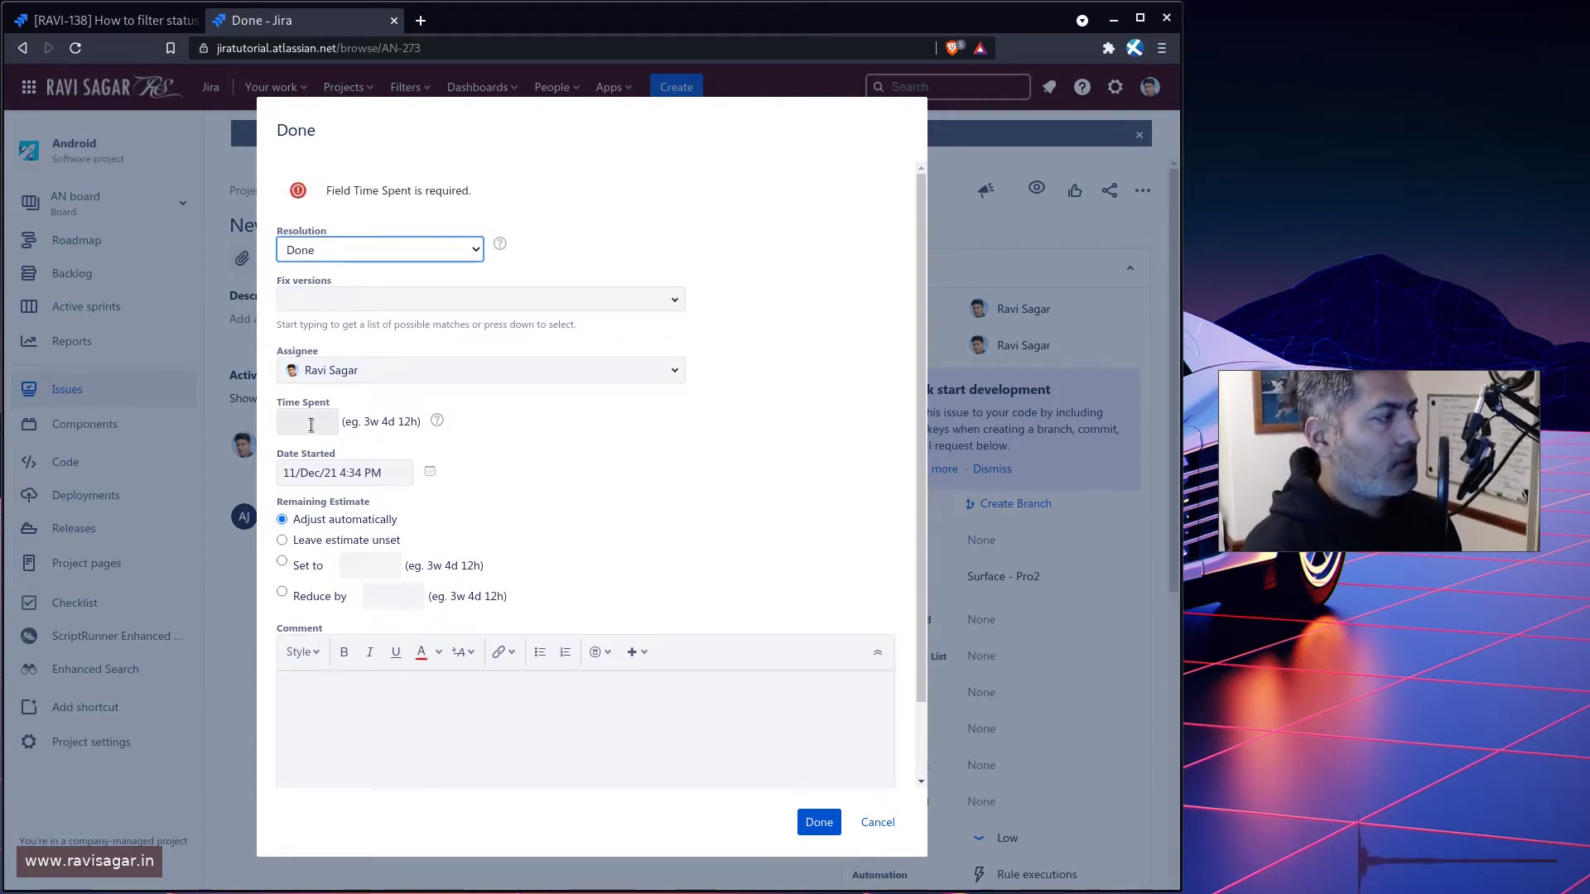
pyautogui.click(314, 454)
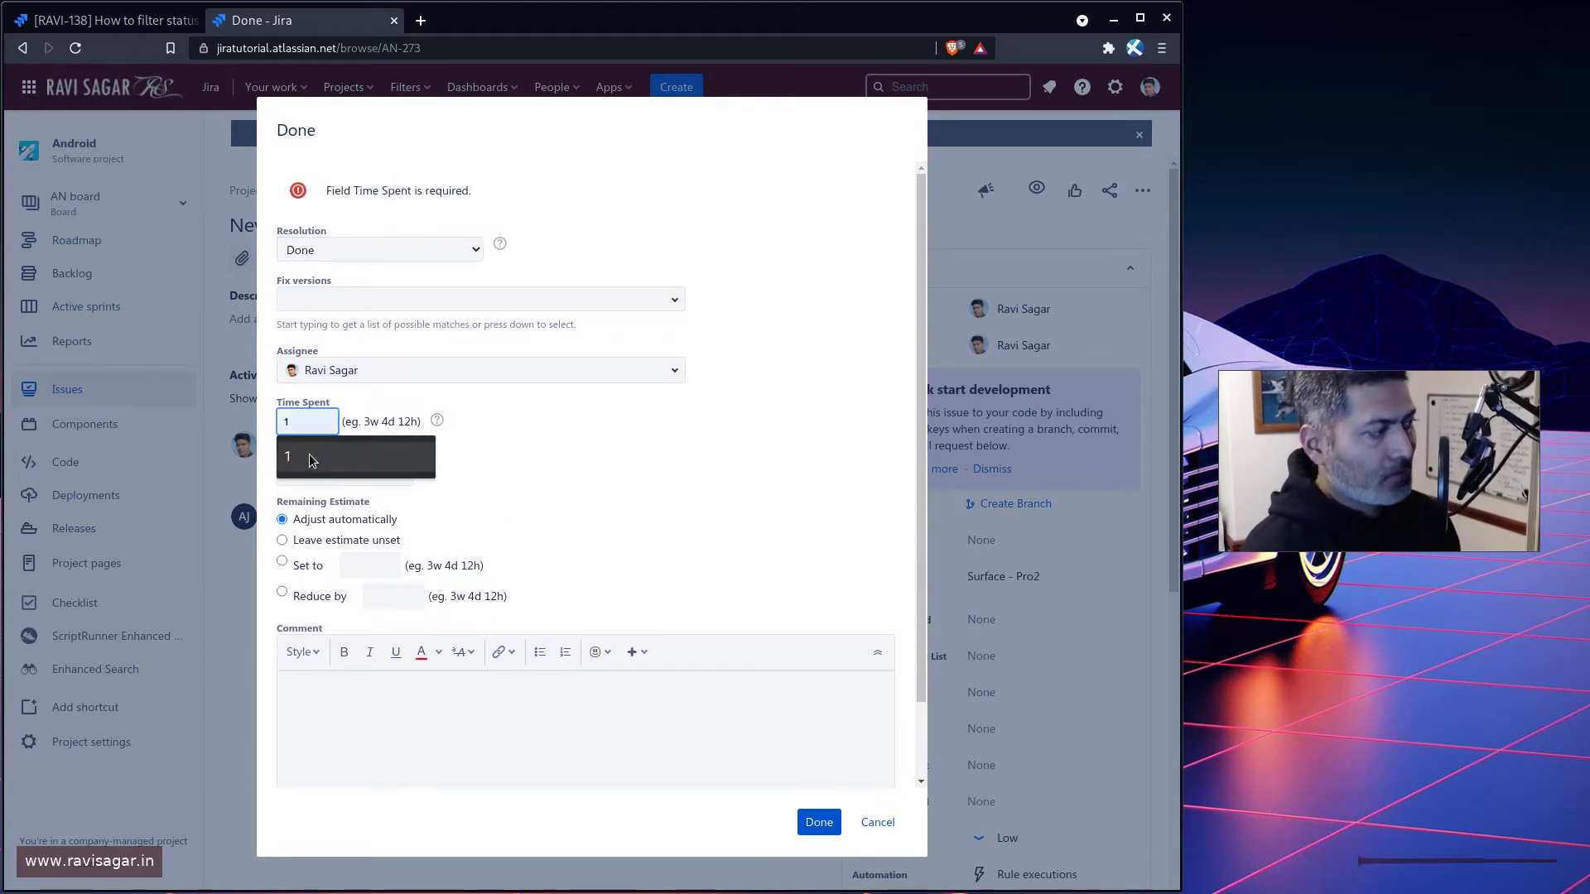
pyautogui.click(816, 825)
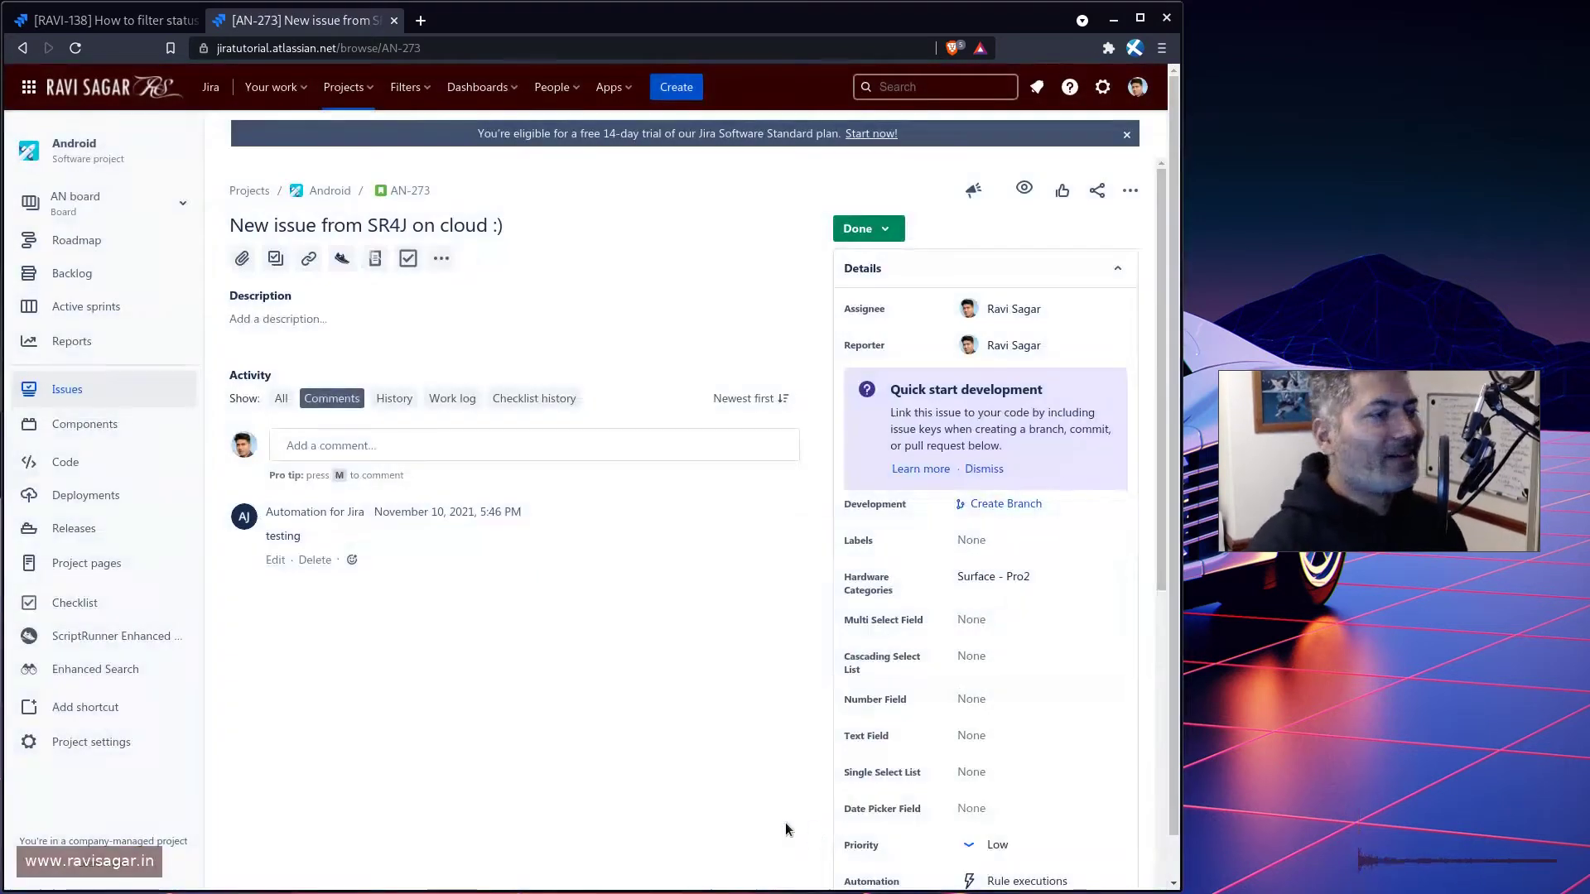
# - Show AN-273's History, listing the In Progress to Done change on December 11, 2021
pyautogui.click(388, 398)
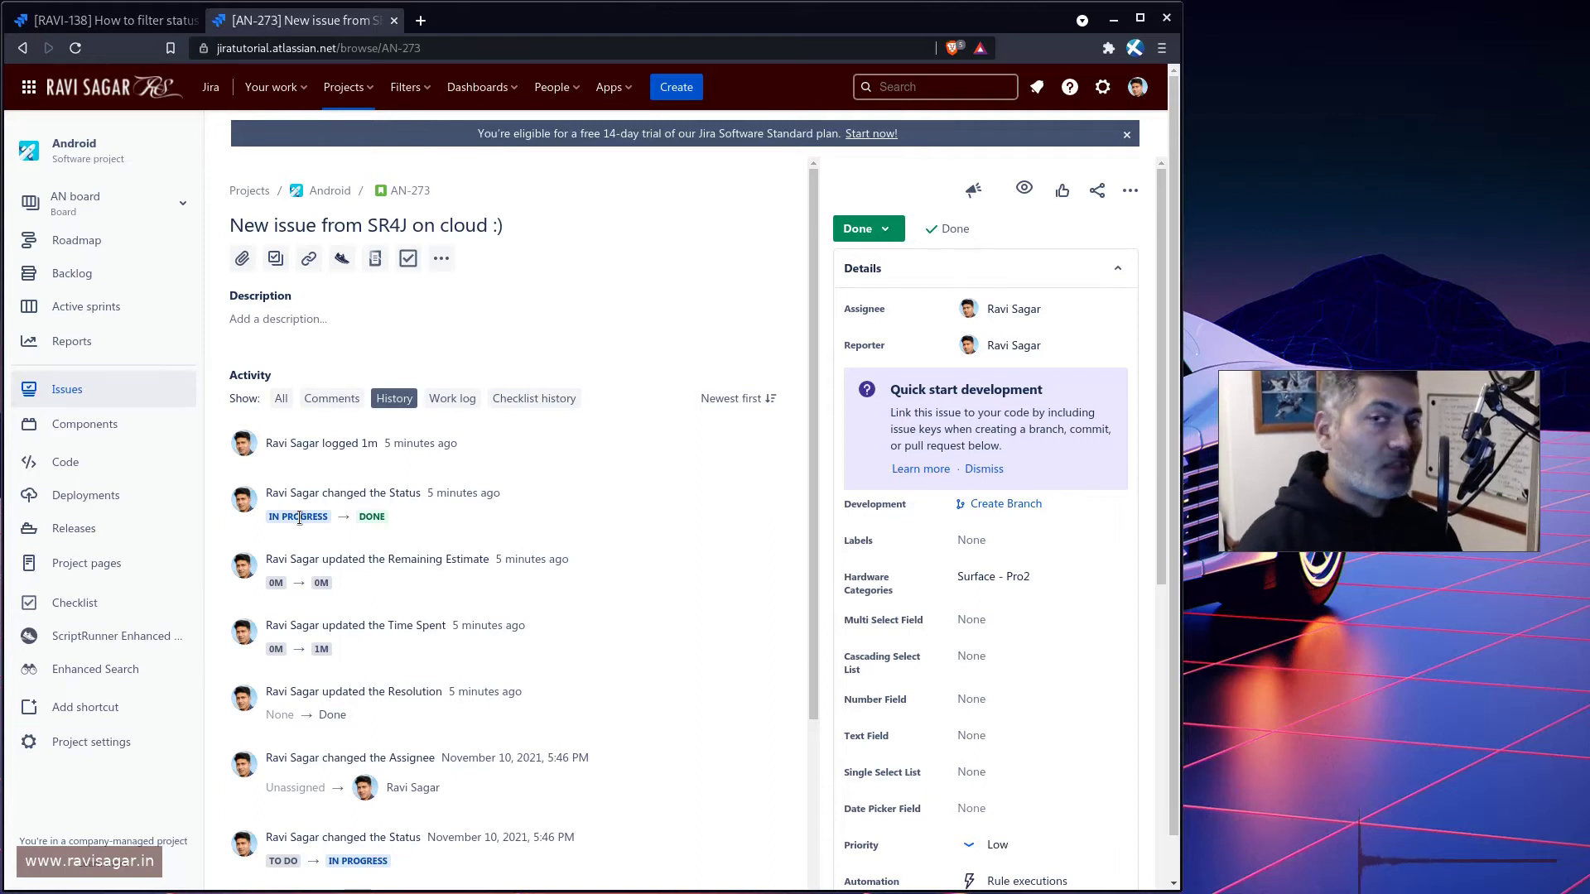
pyautogui.moveTo(448, 495)
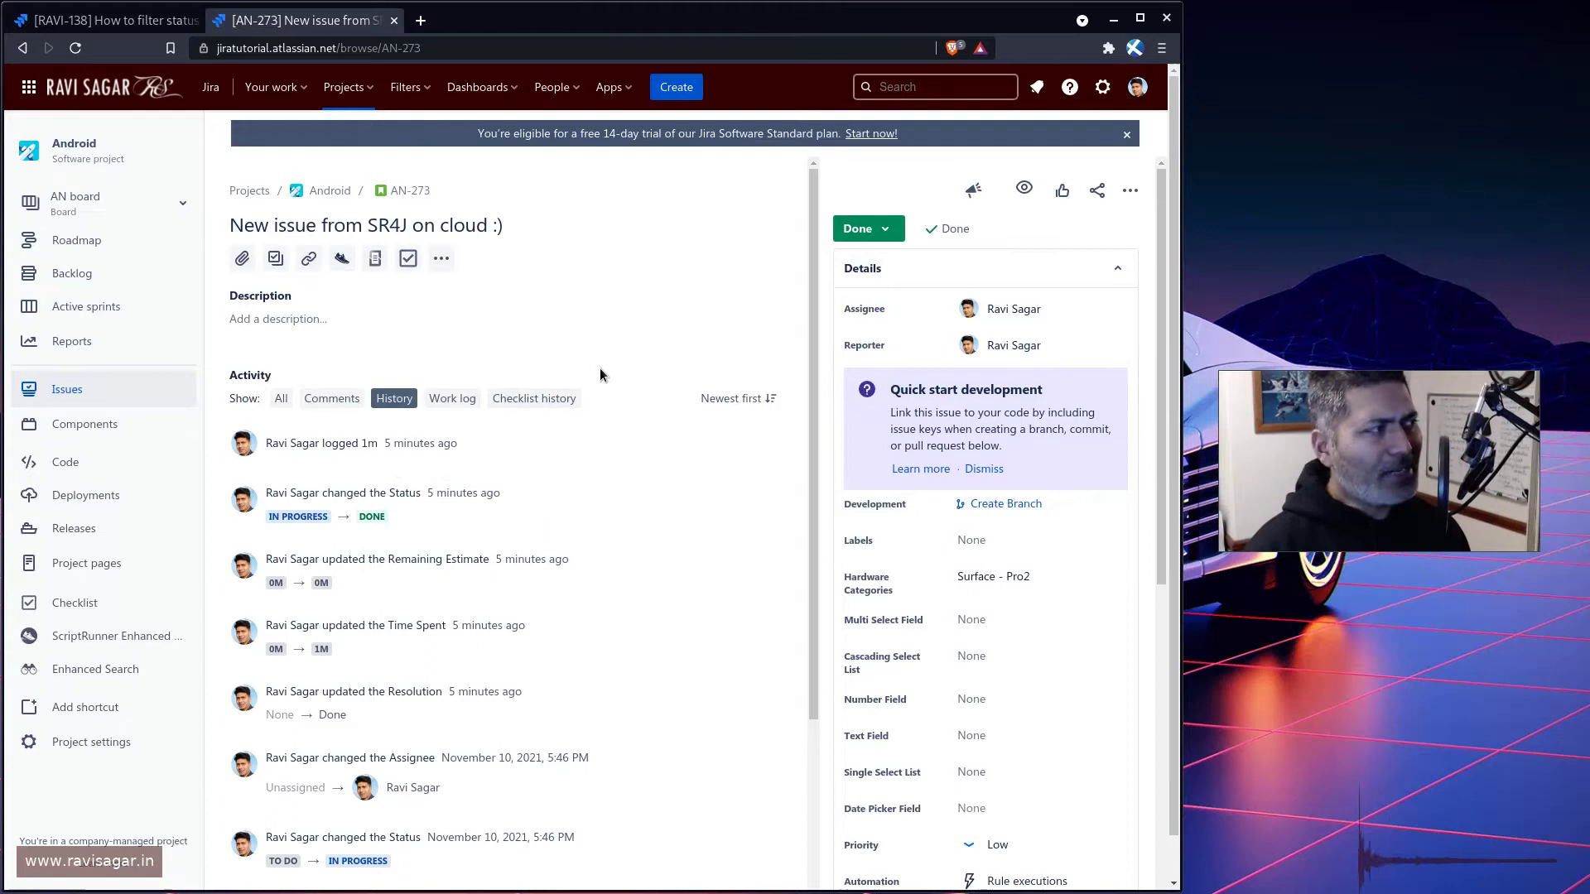
pyautogui.click(895, 86)
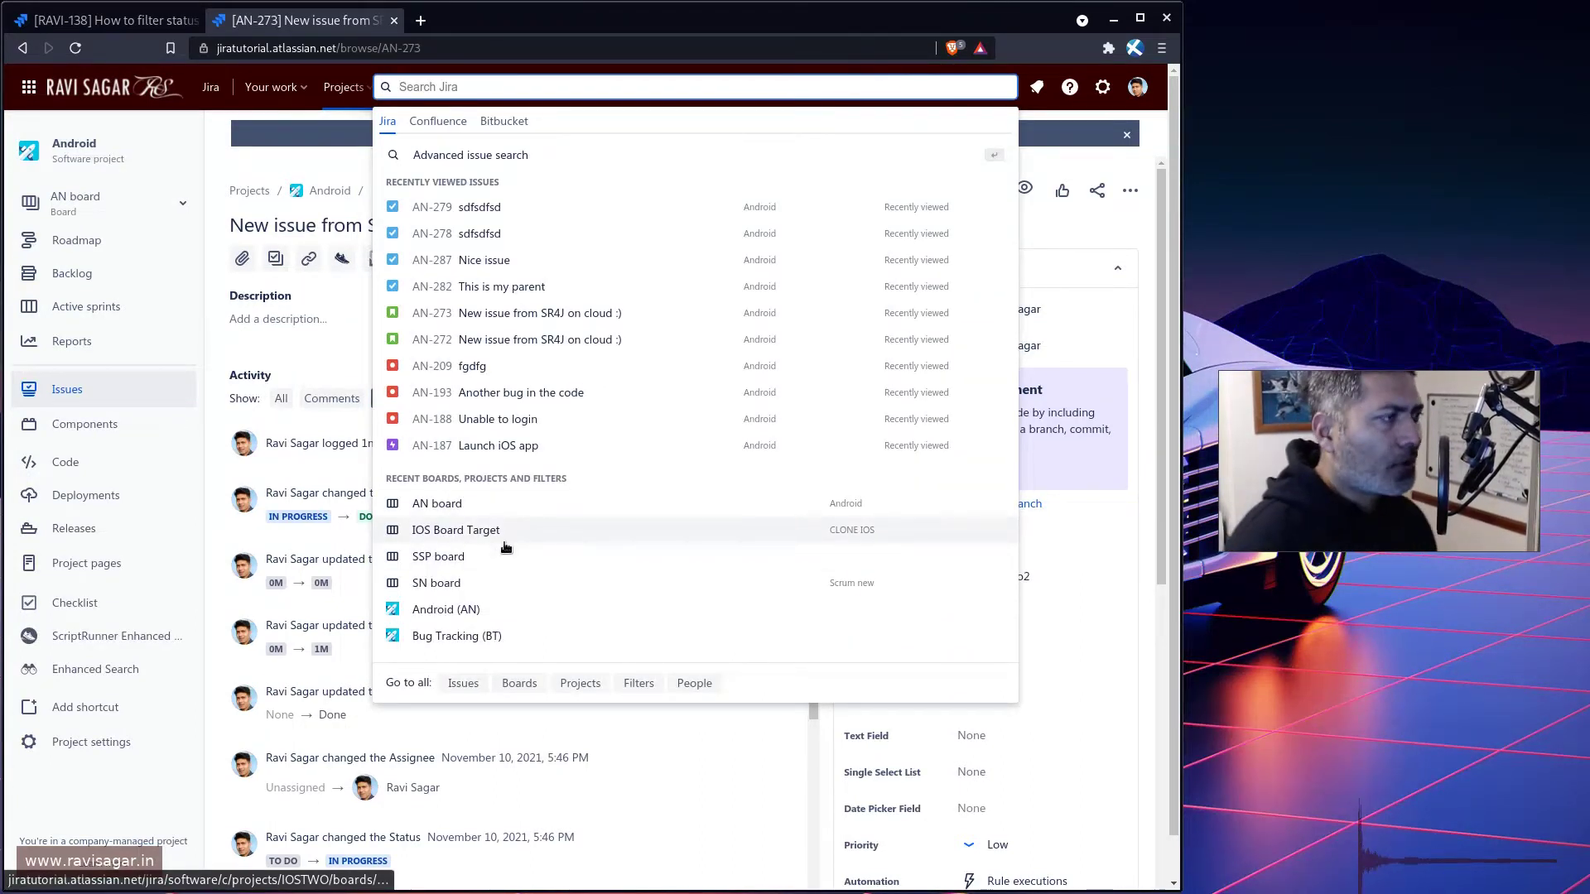
# - Run the advanced JQL search project = Android, returning 94 issues
pyautogui.click(494, 156)
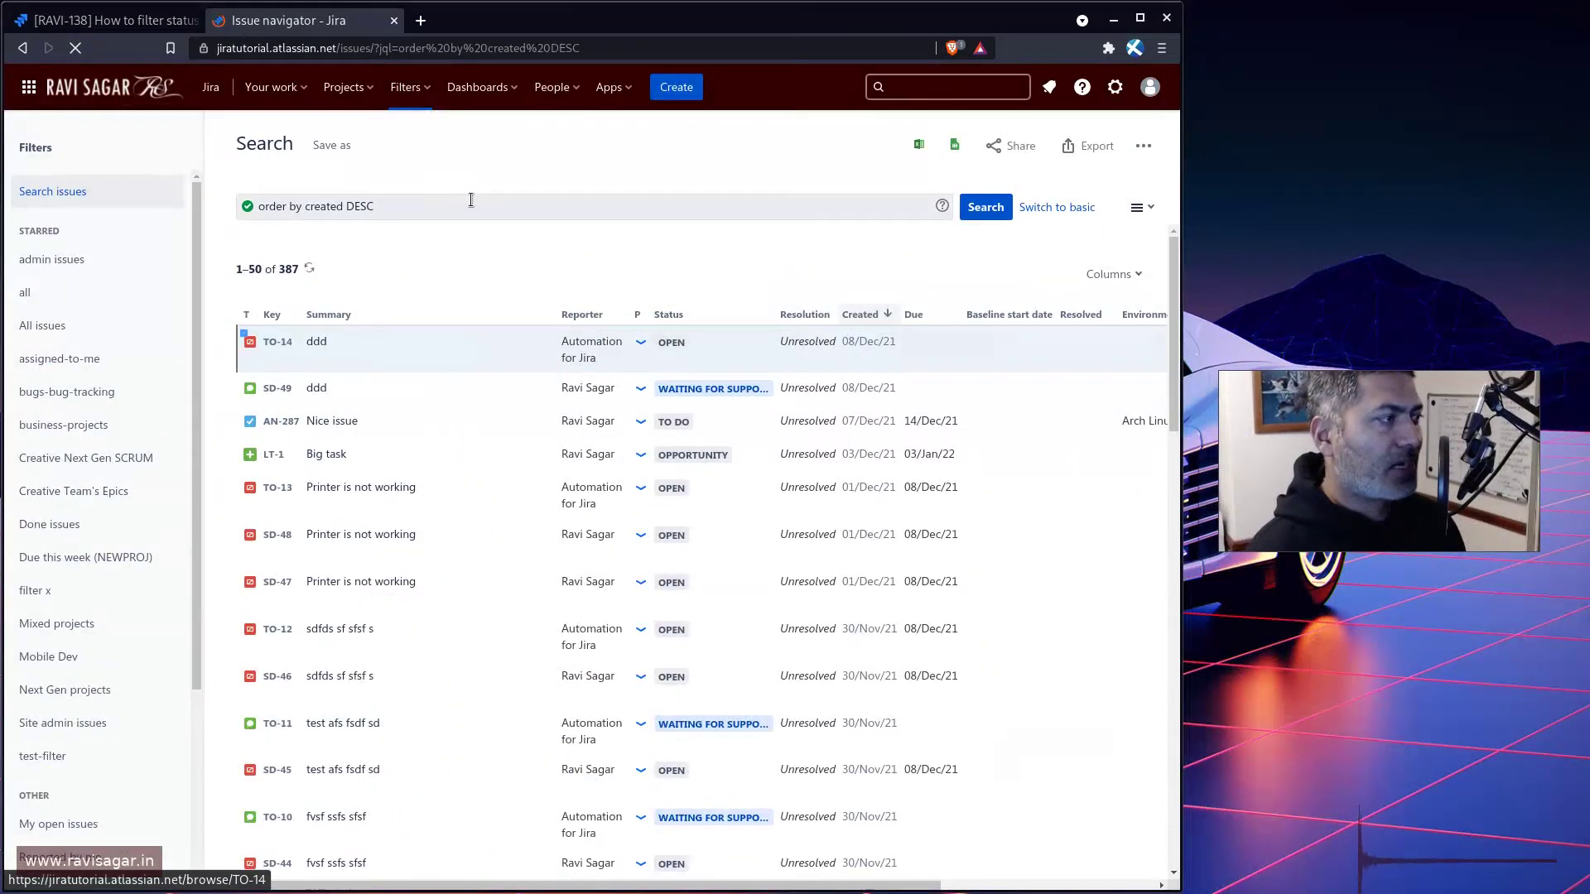
pyautogui.click(470, 200)
pyautogui.hotkey('ctrl', 'shift', 'Left')
pyautogui.hotkey('ctrl', 'a')
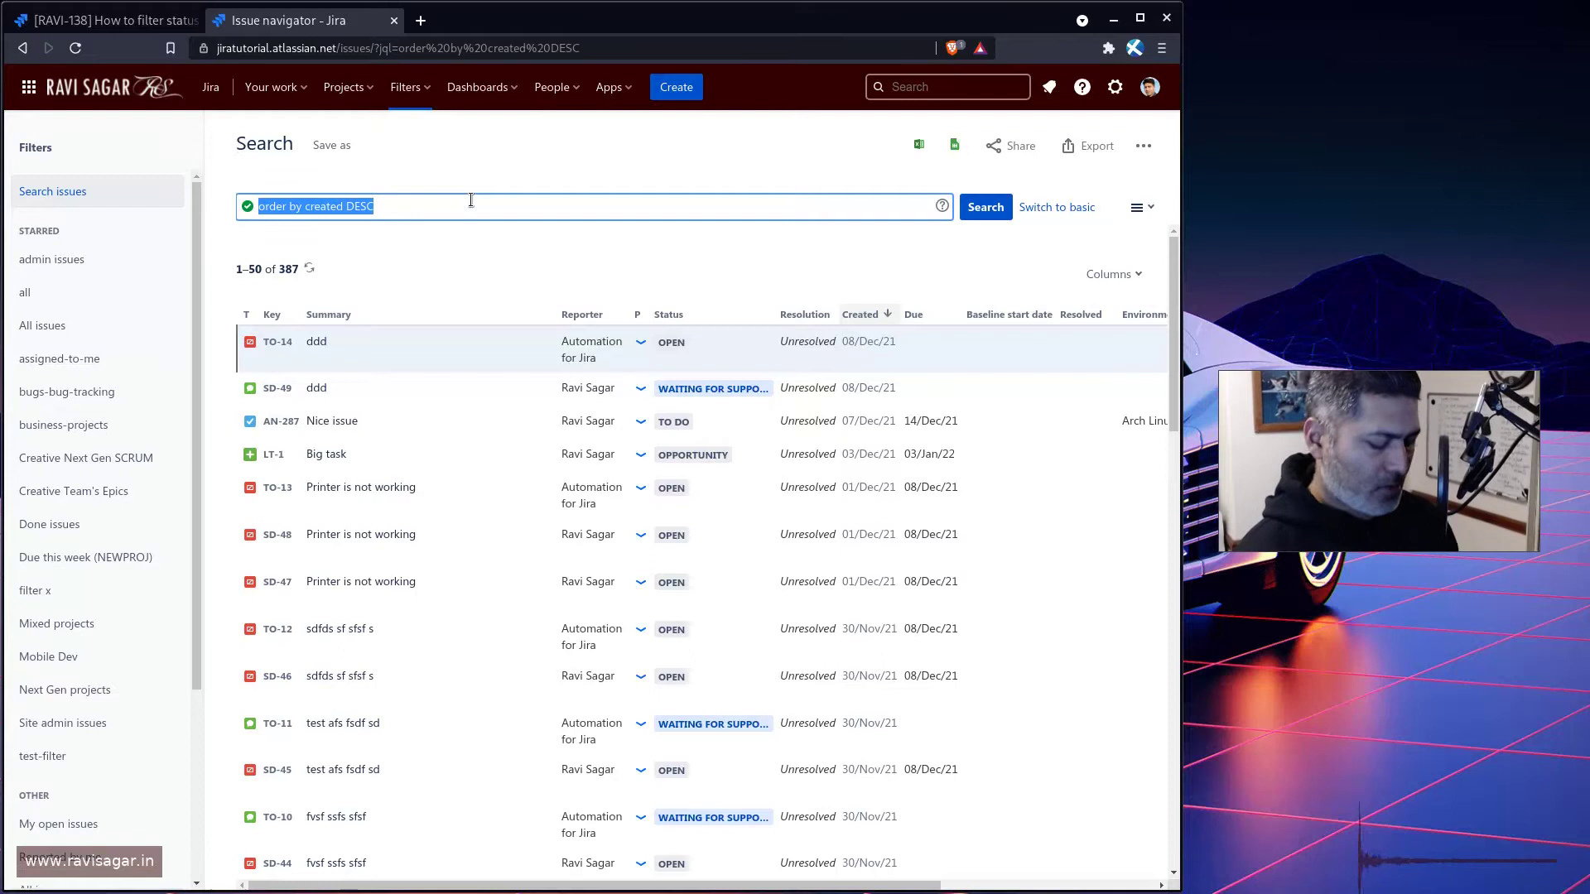
pyautogui.write('projec')
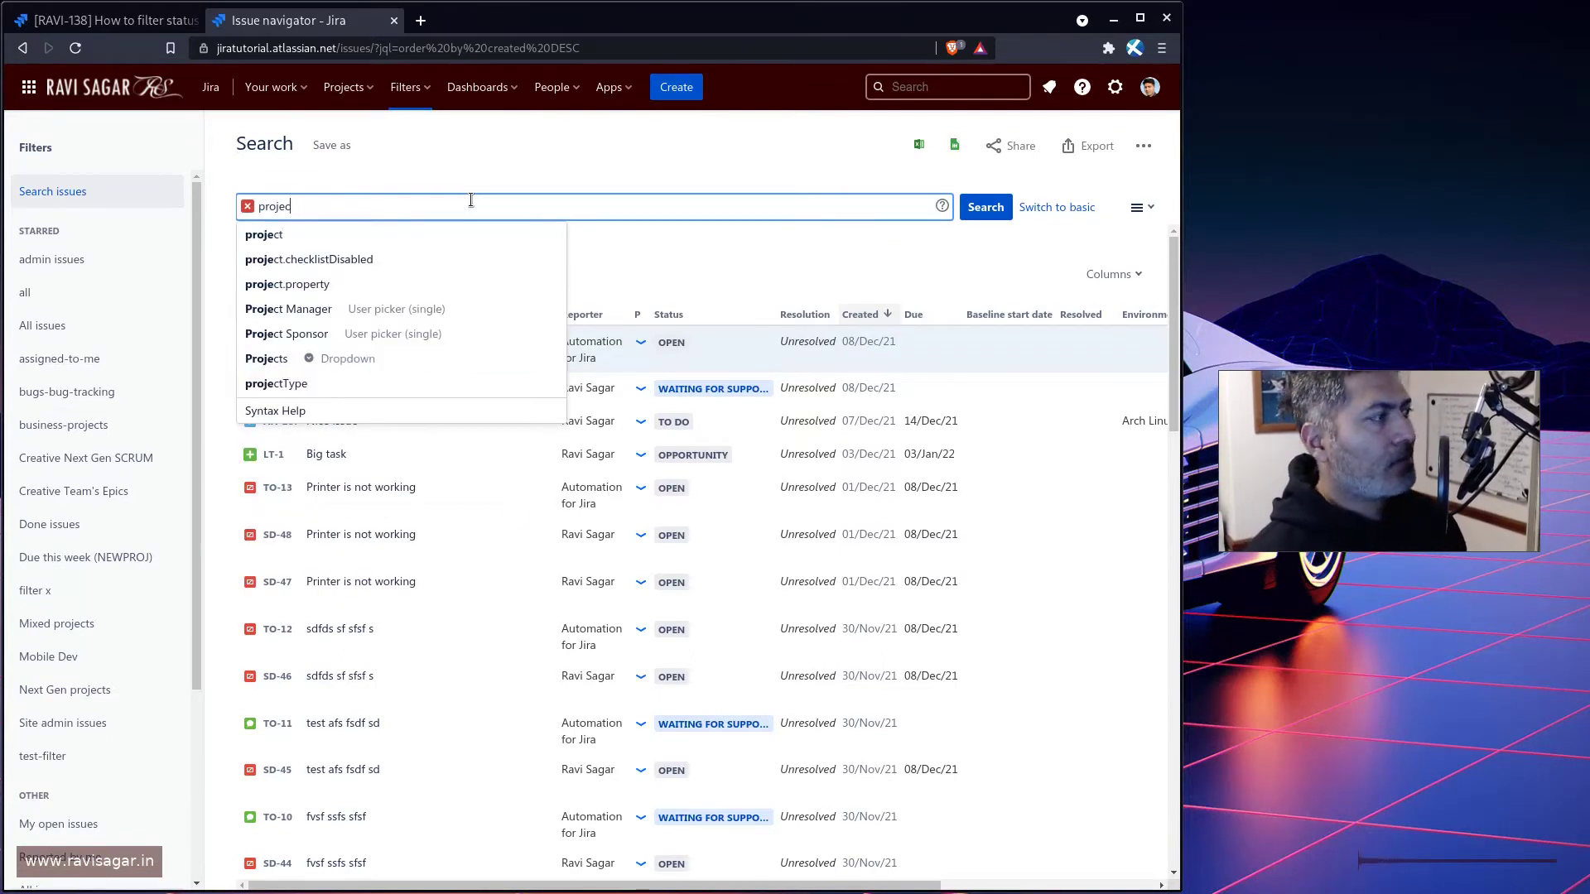
pyautogui.write('t -')
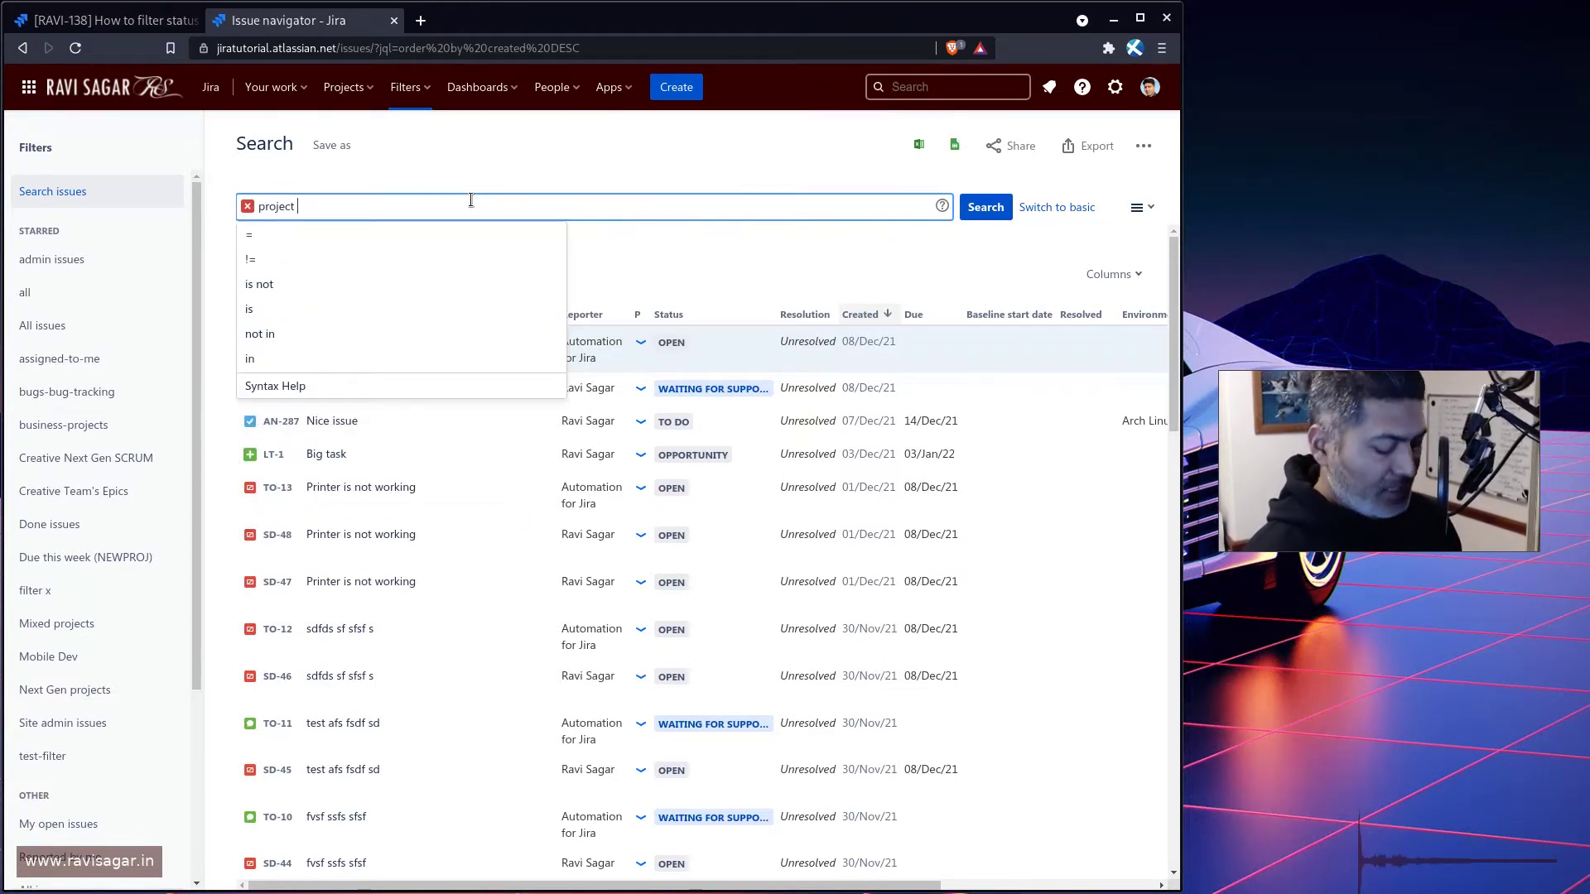
pyautogui.press('BackSpace')
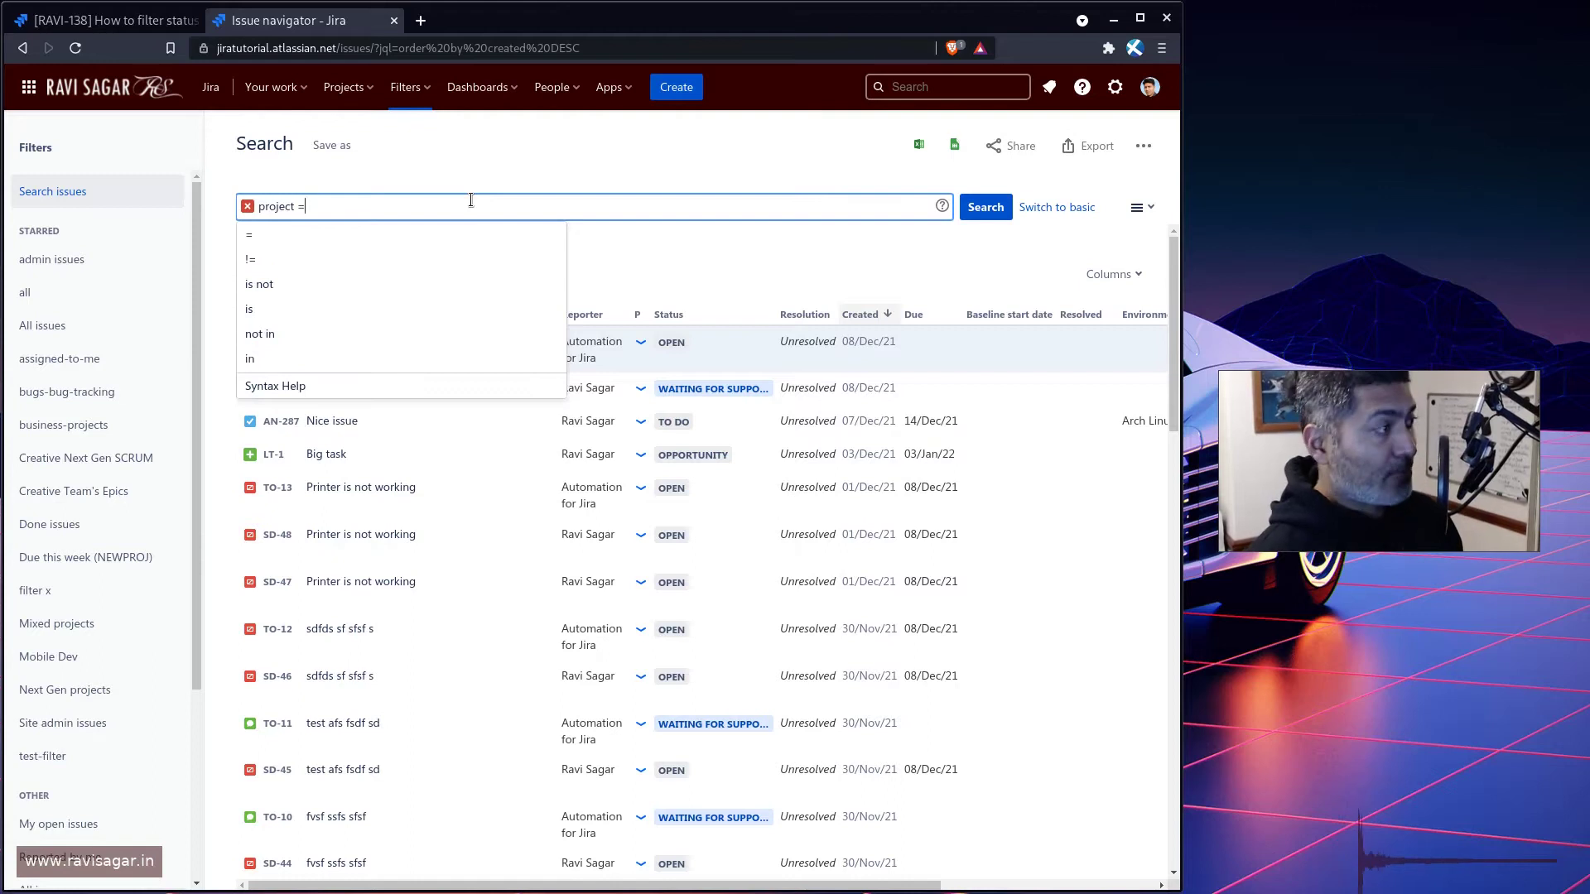
pyautogui.write('AN')
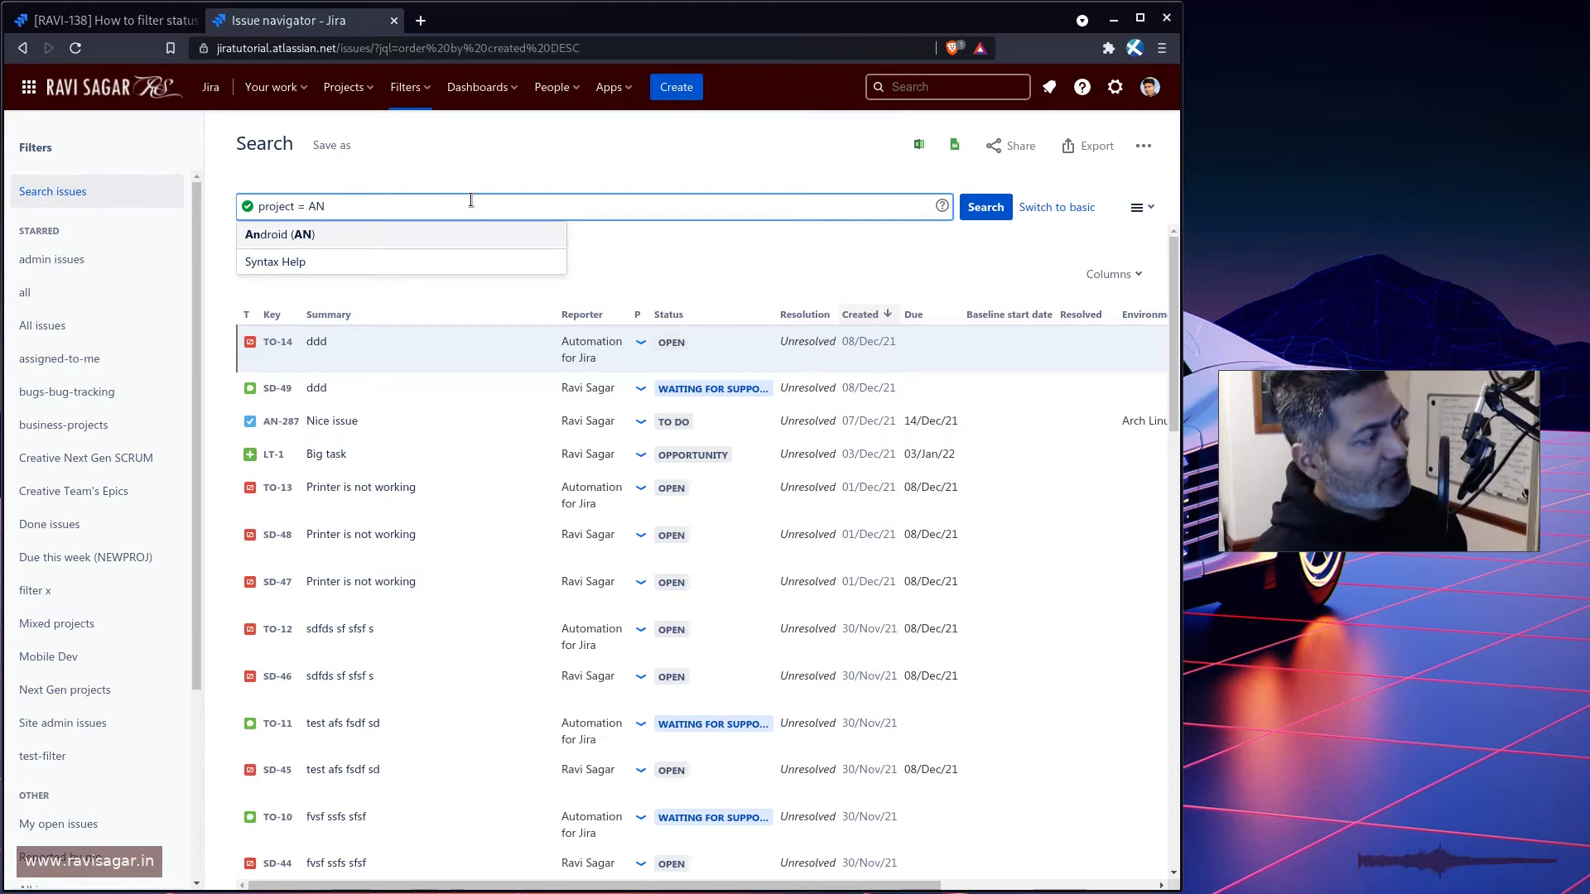
pyautogui.press('Return')
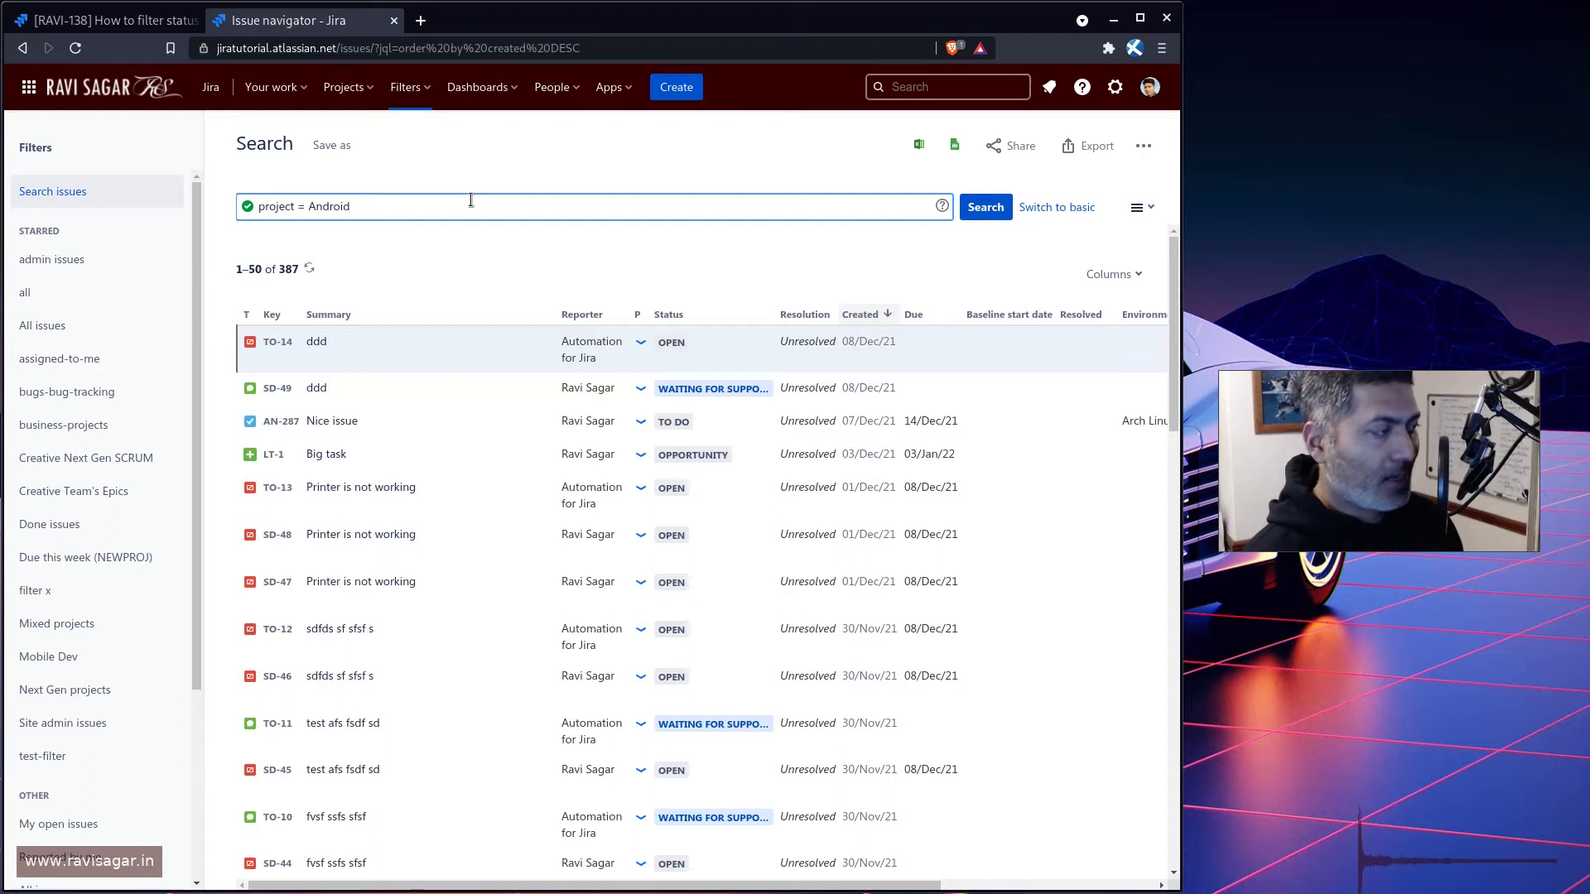
pyautogui.press('Return')
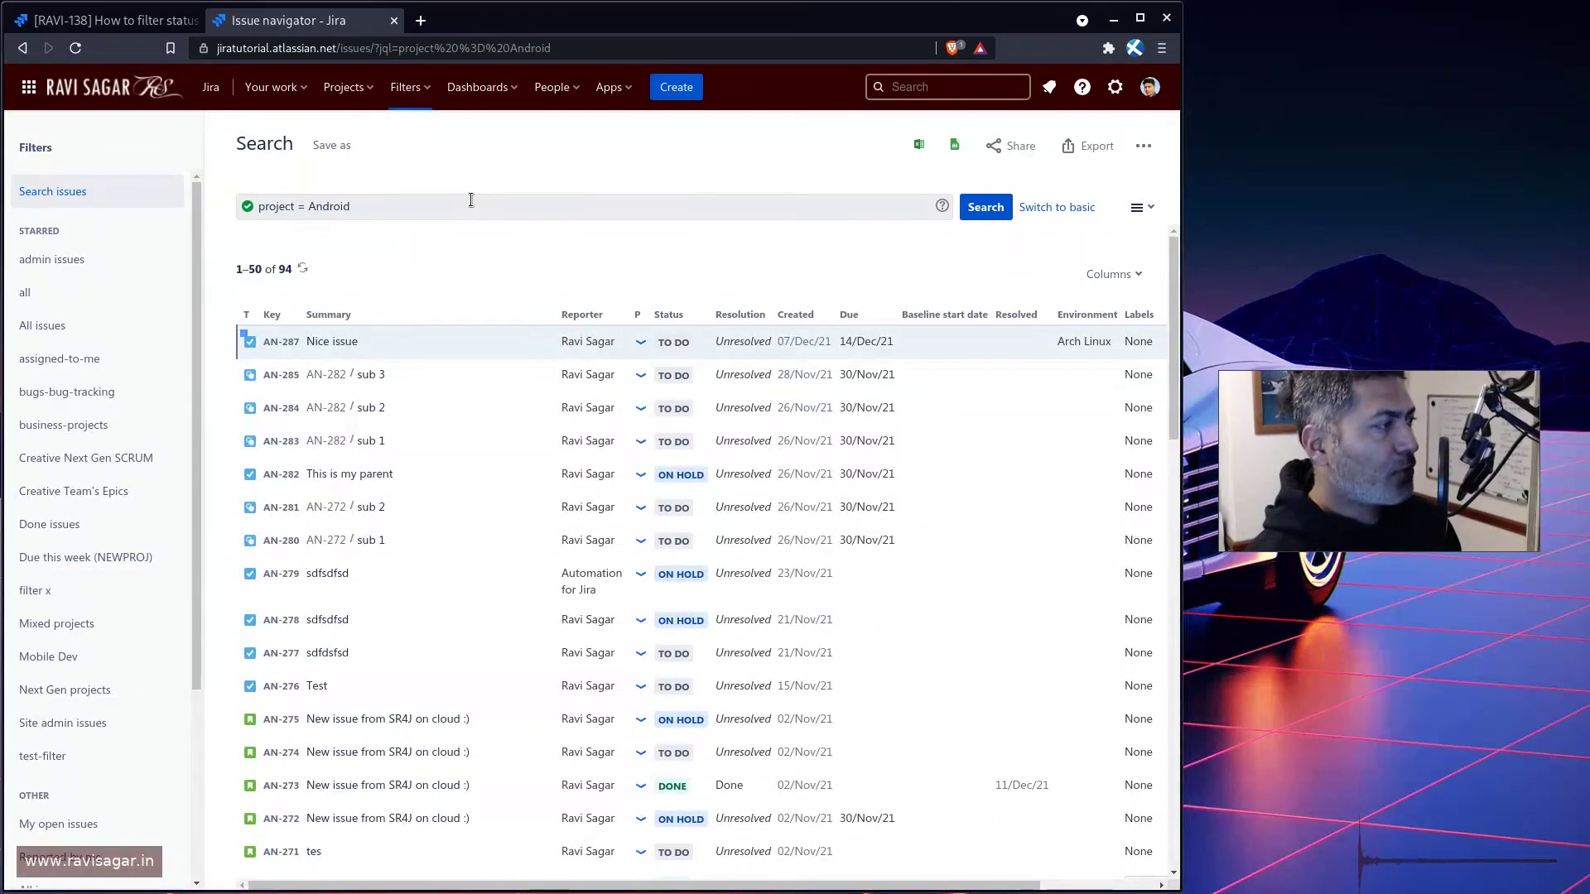
# - Append 'and status changed from "to do" to "on hold"' to the query, leaving 5 issues
pyautogui.click(471, 199)
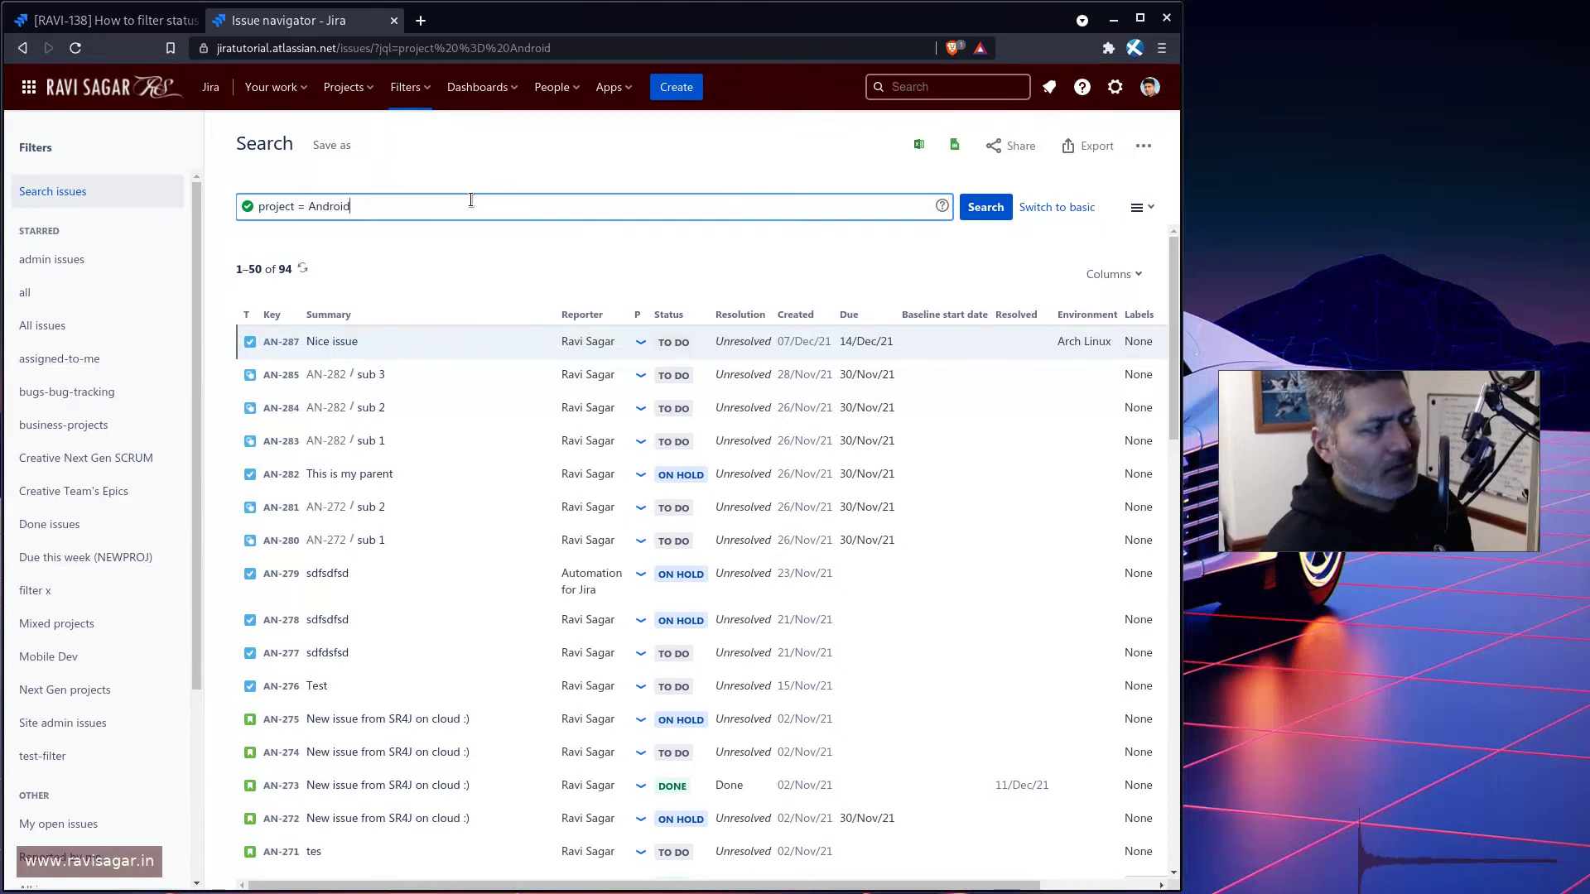
pyautogui.write('and')
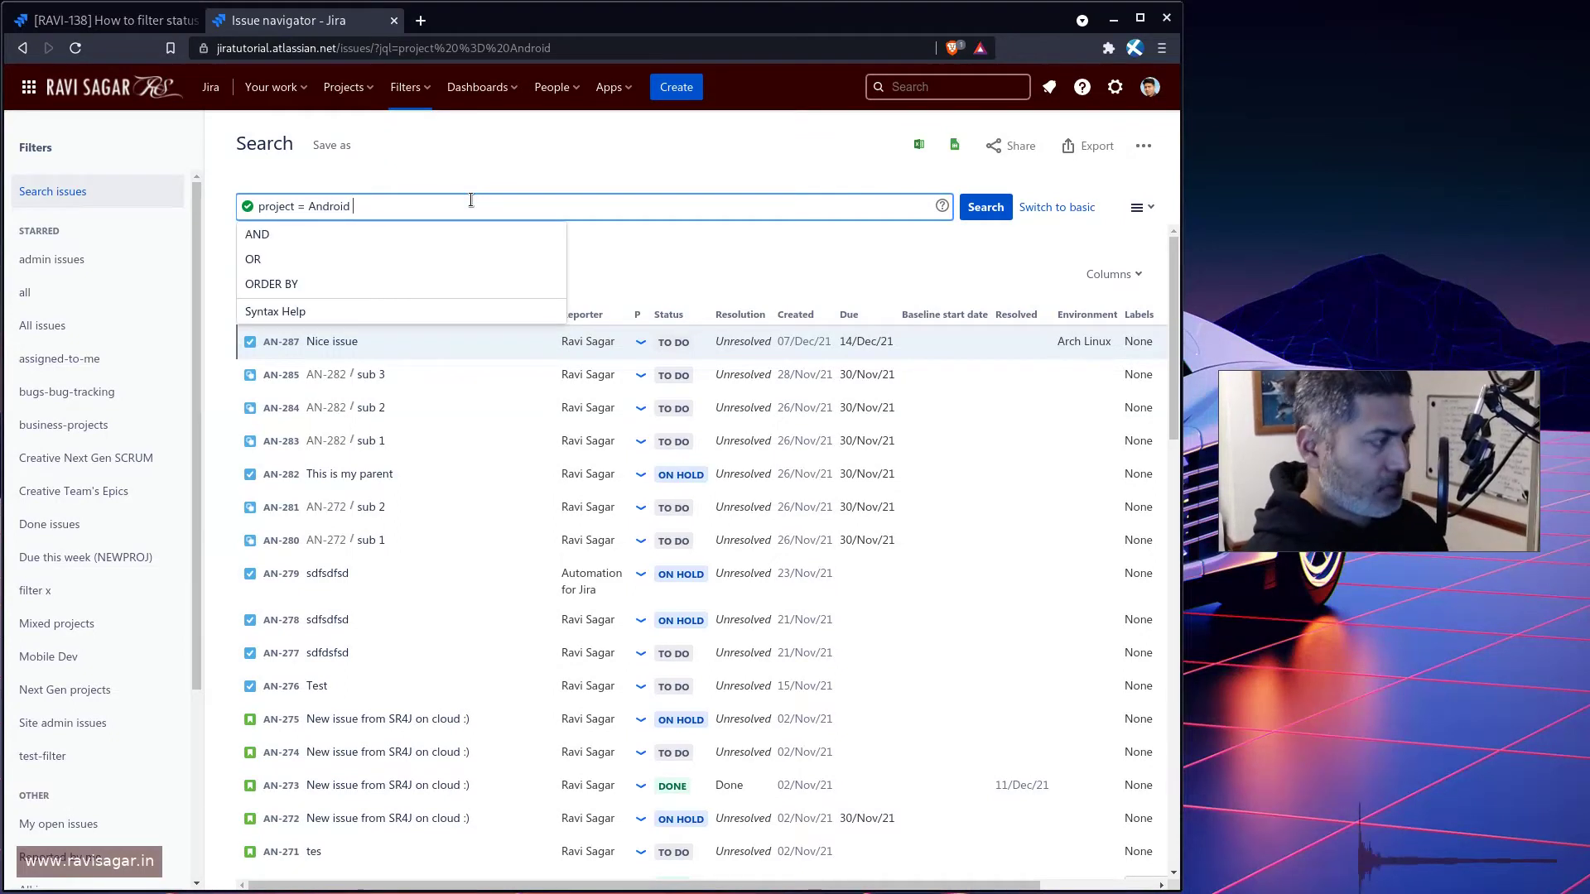
pyautogui.write(' s')
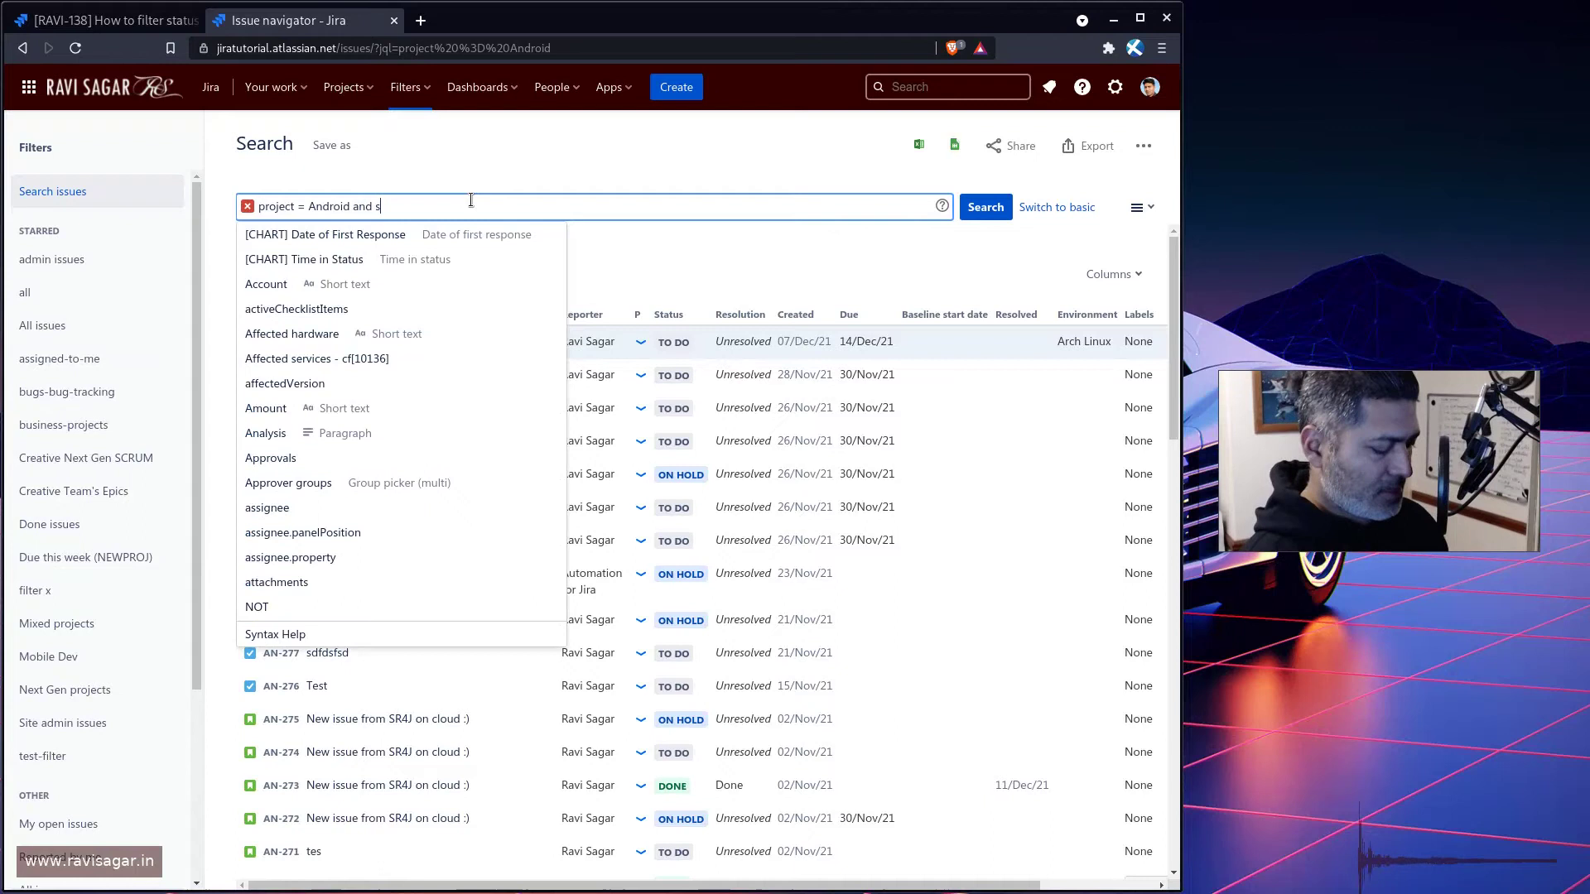
pyautogui.write('tatus ')
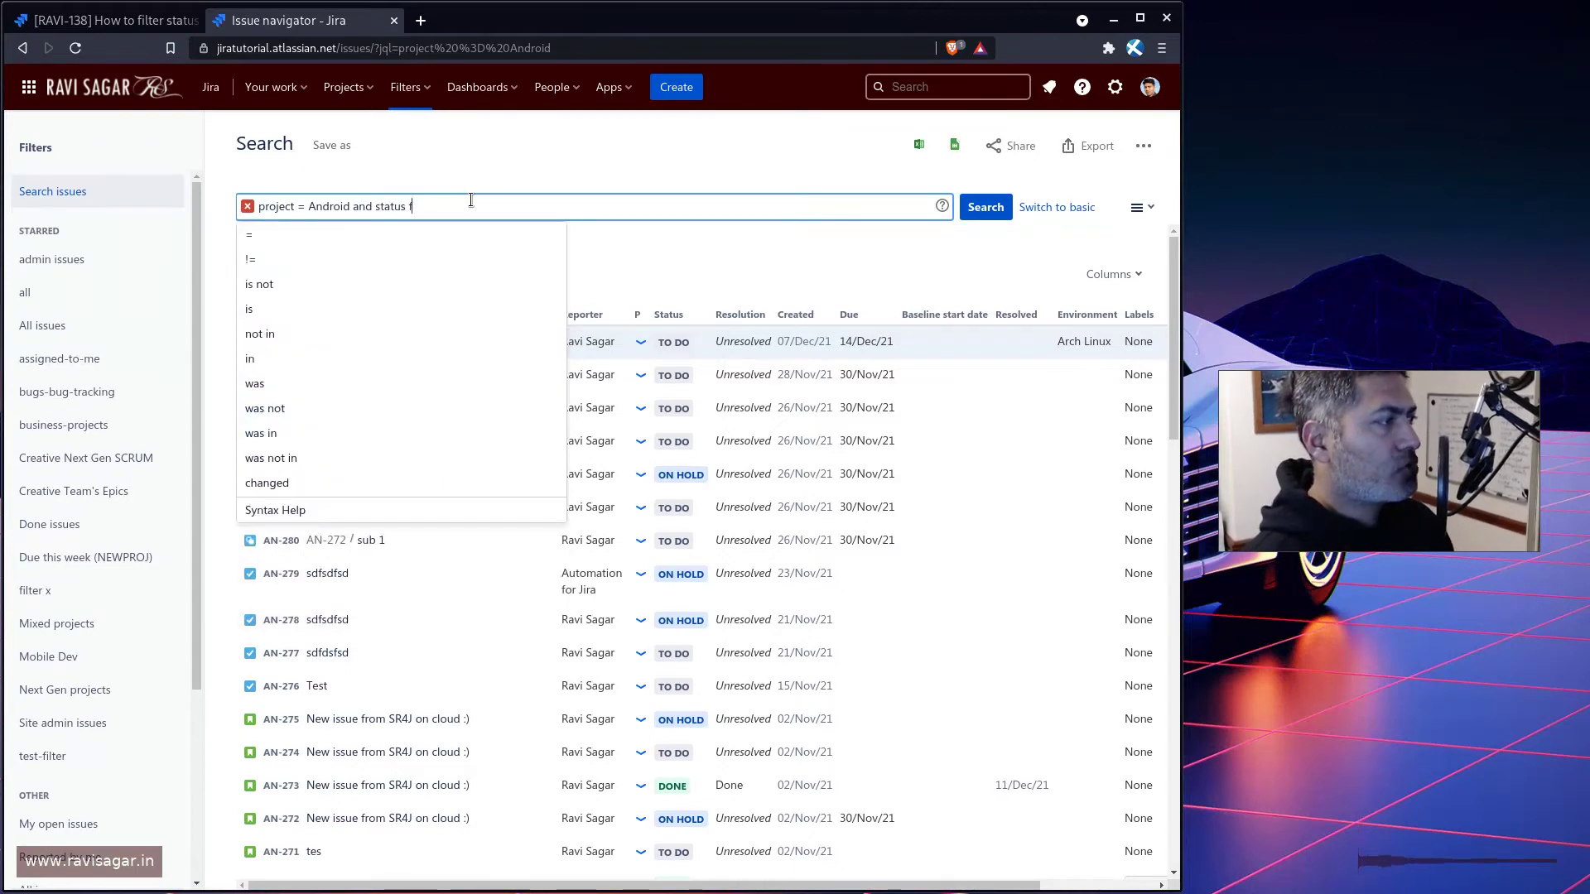
pyautogui.write('chan')
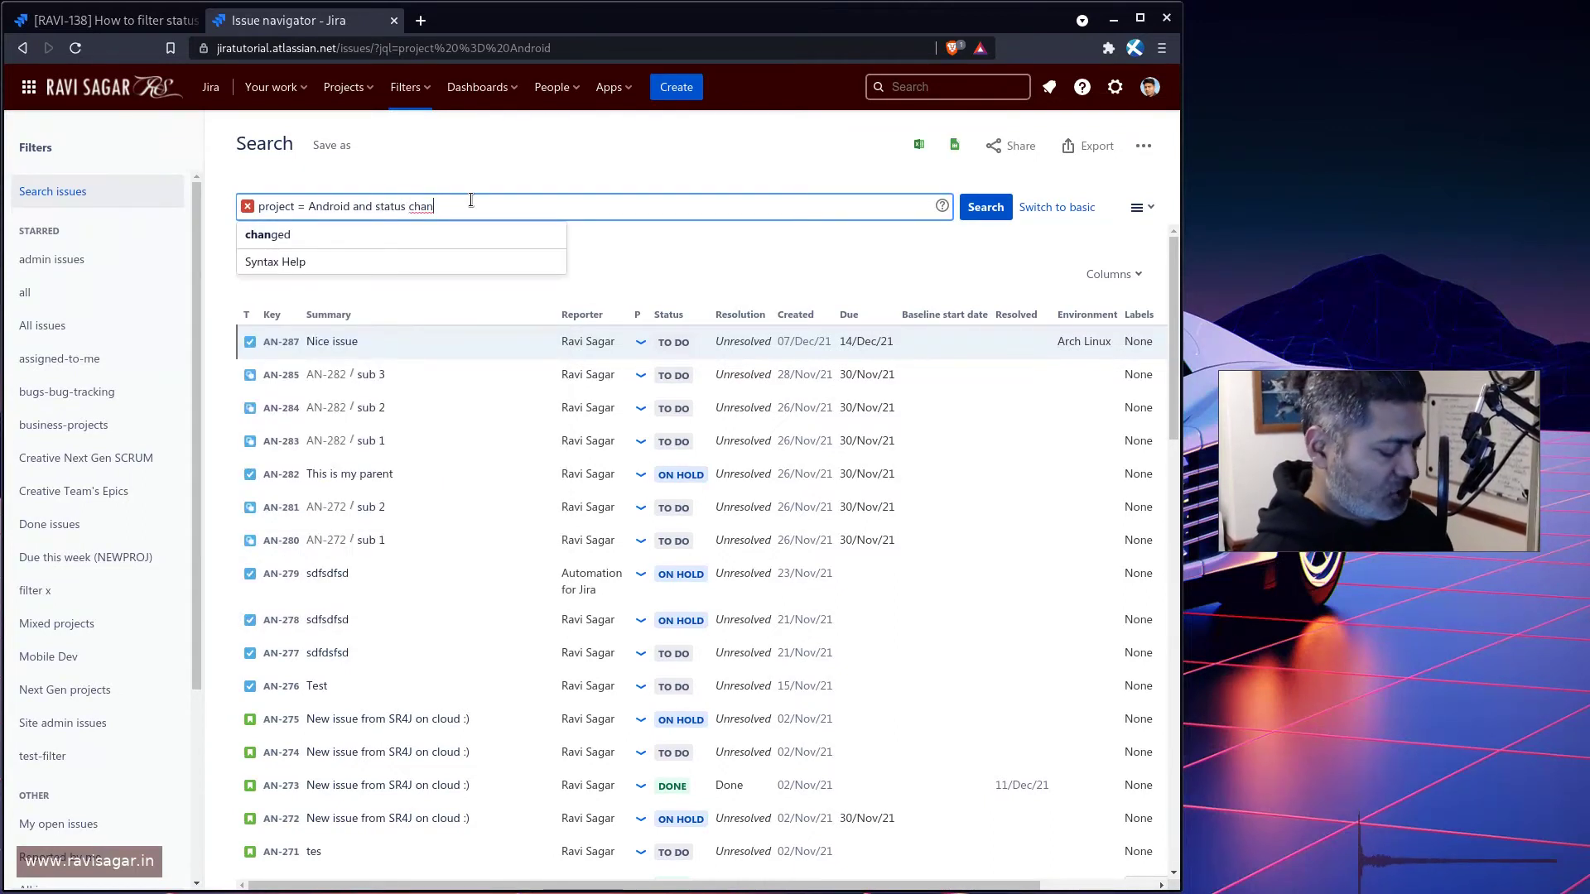
pyautogui.write('ged from ')
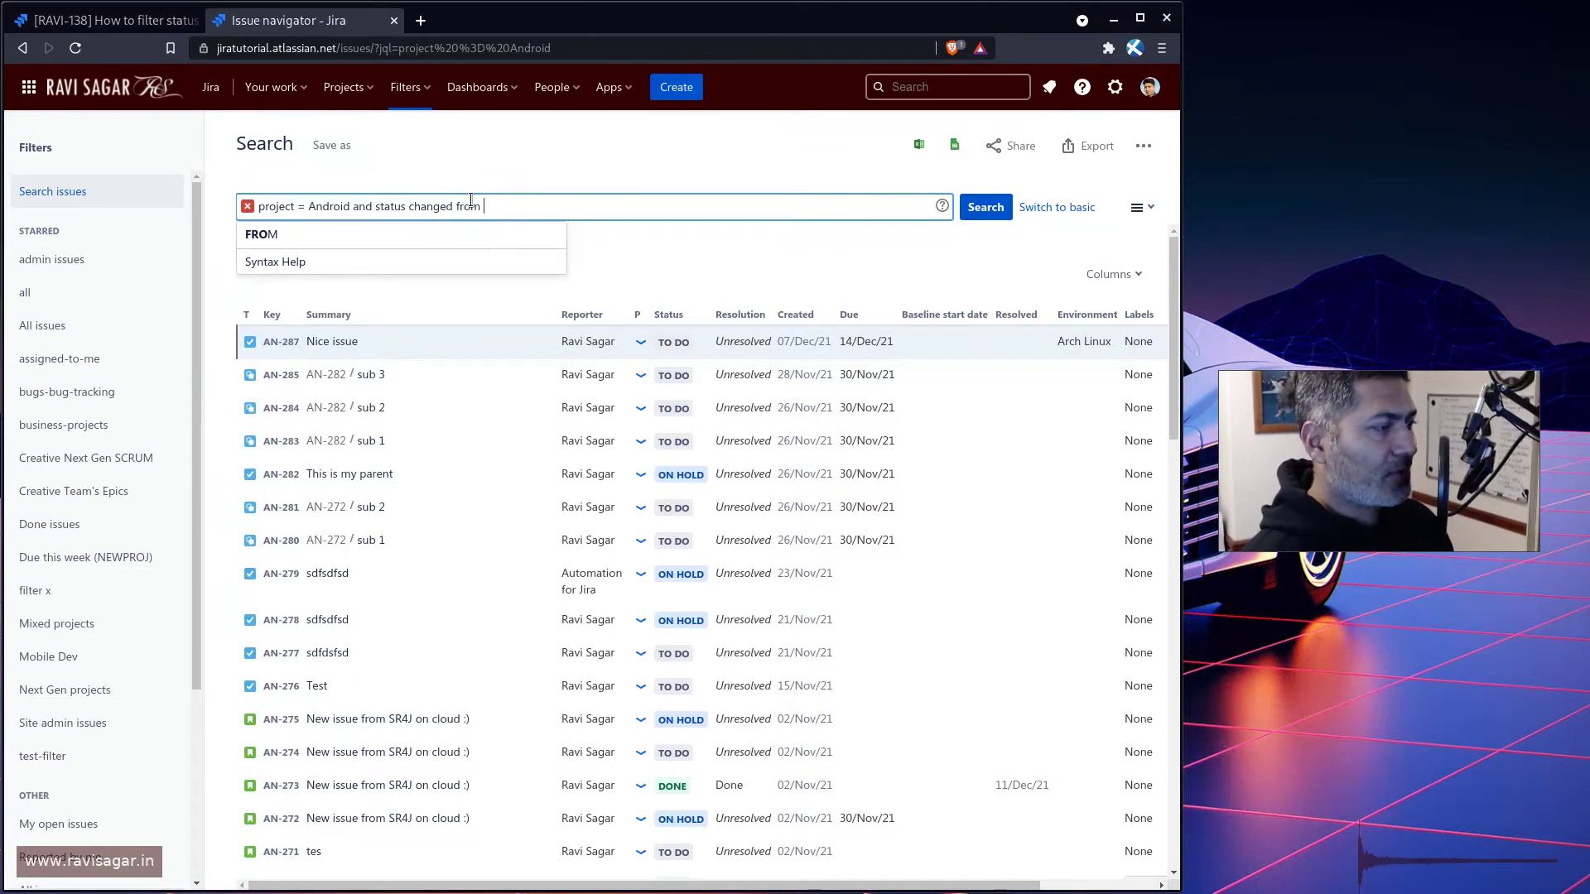
pyautogui.write('""')
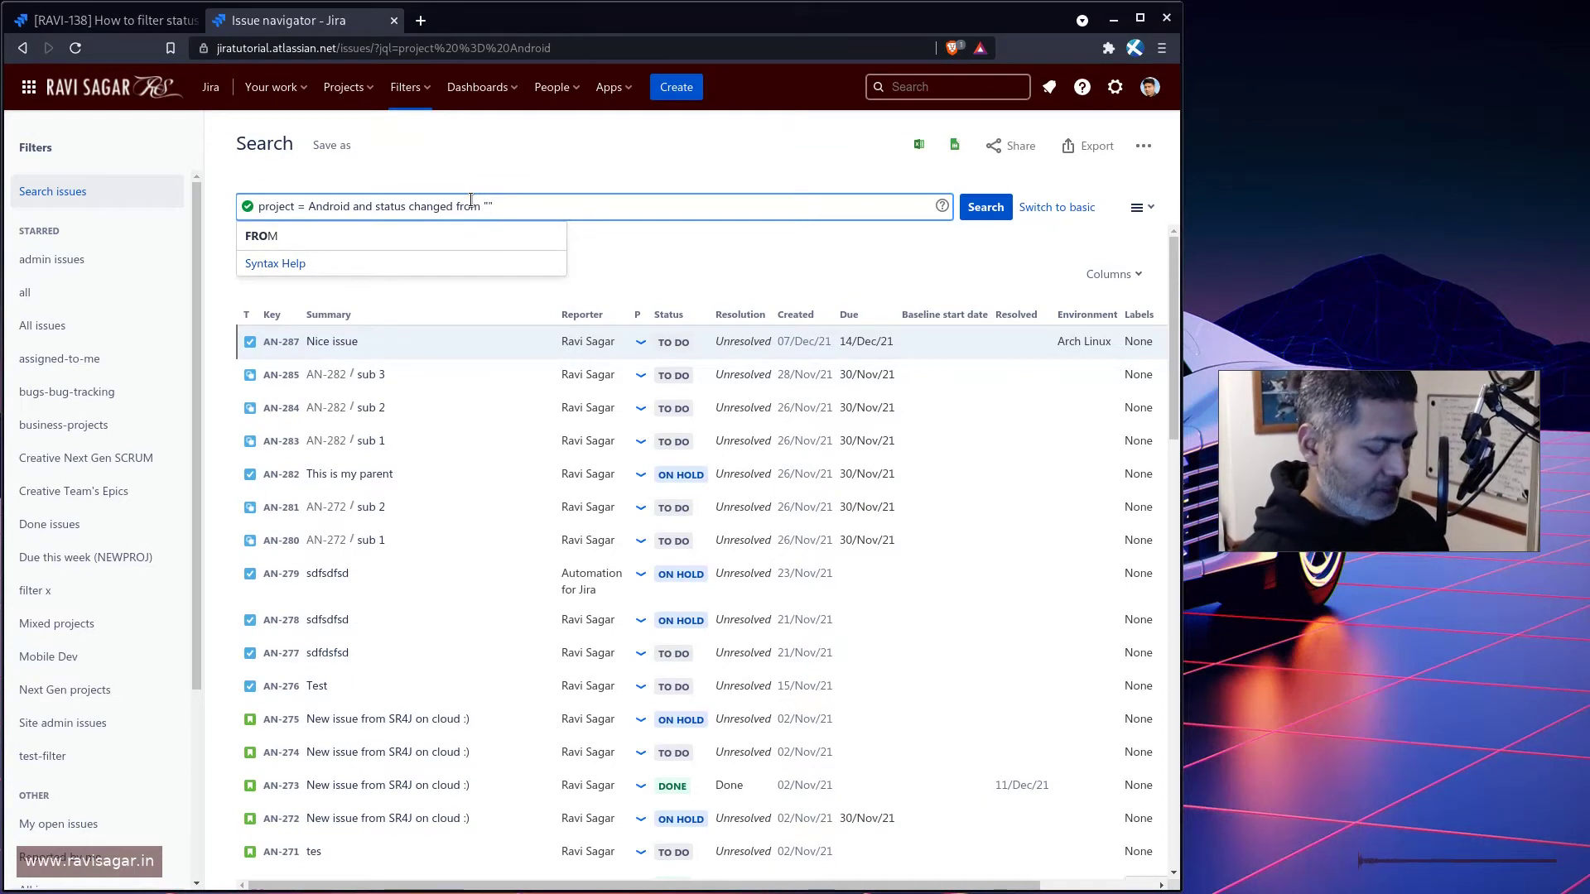
pyautogui.write('to do" to ')
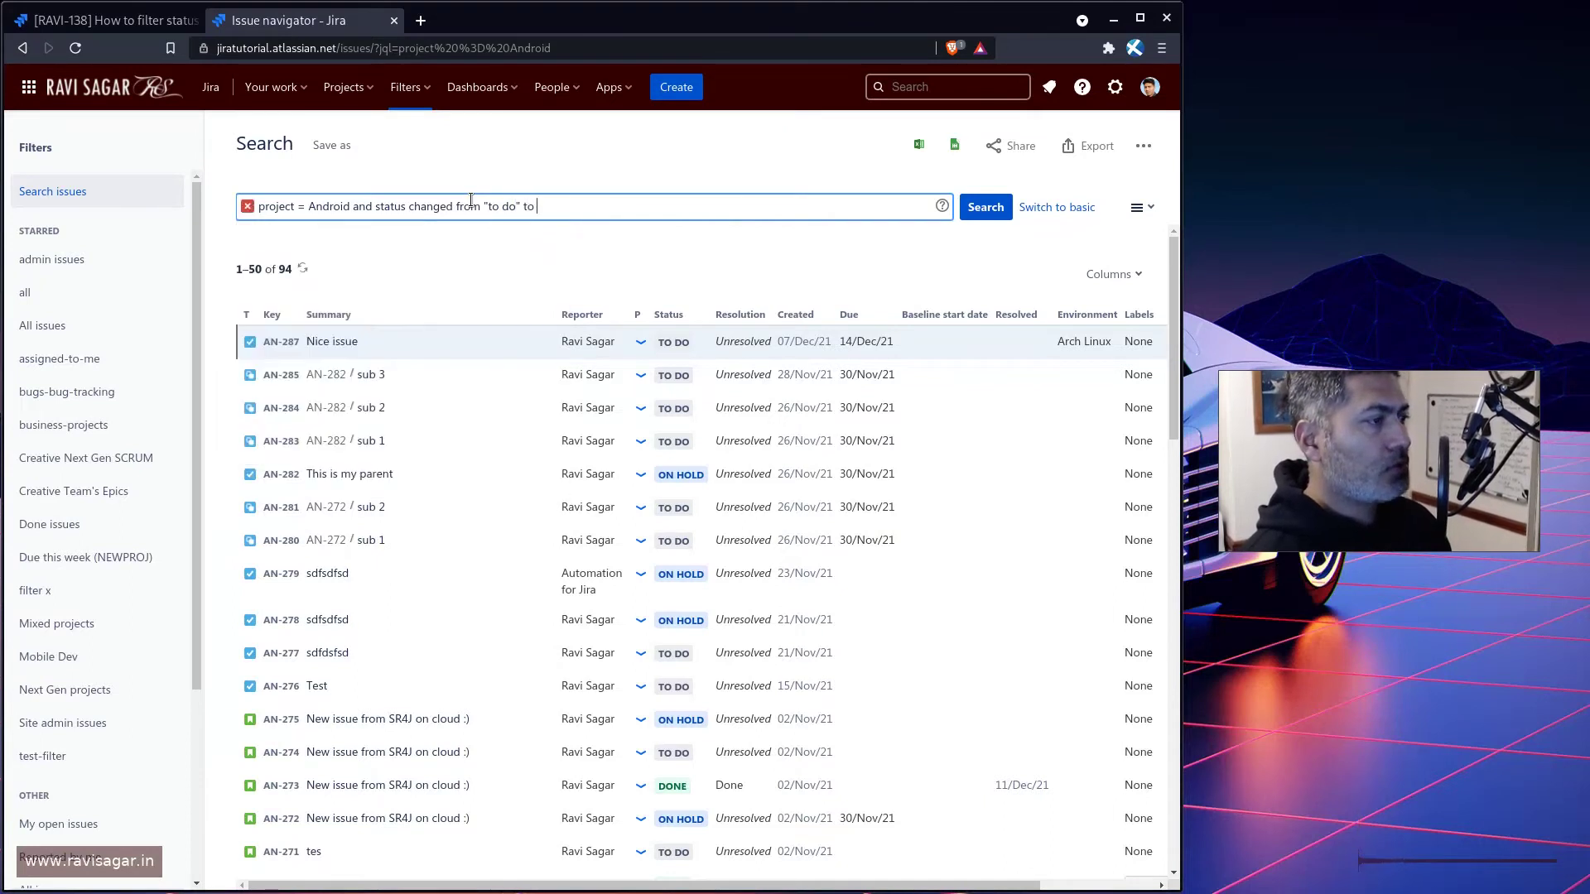
pyautogui.write('""')
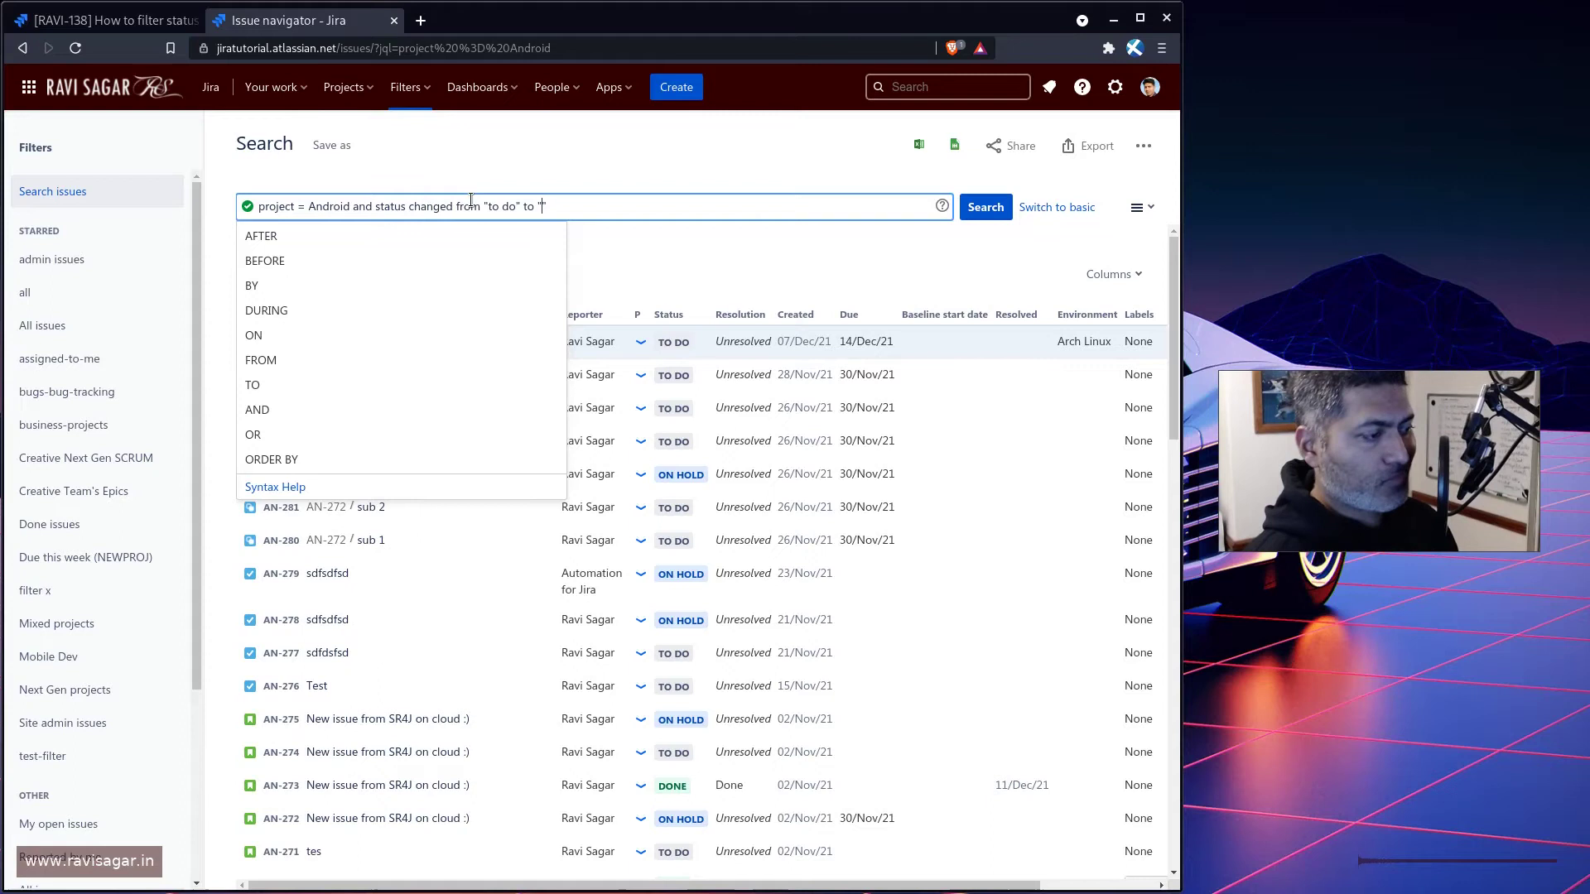
pyautogui.write('on hoo')
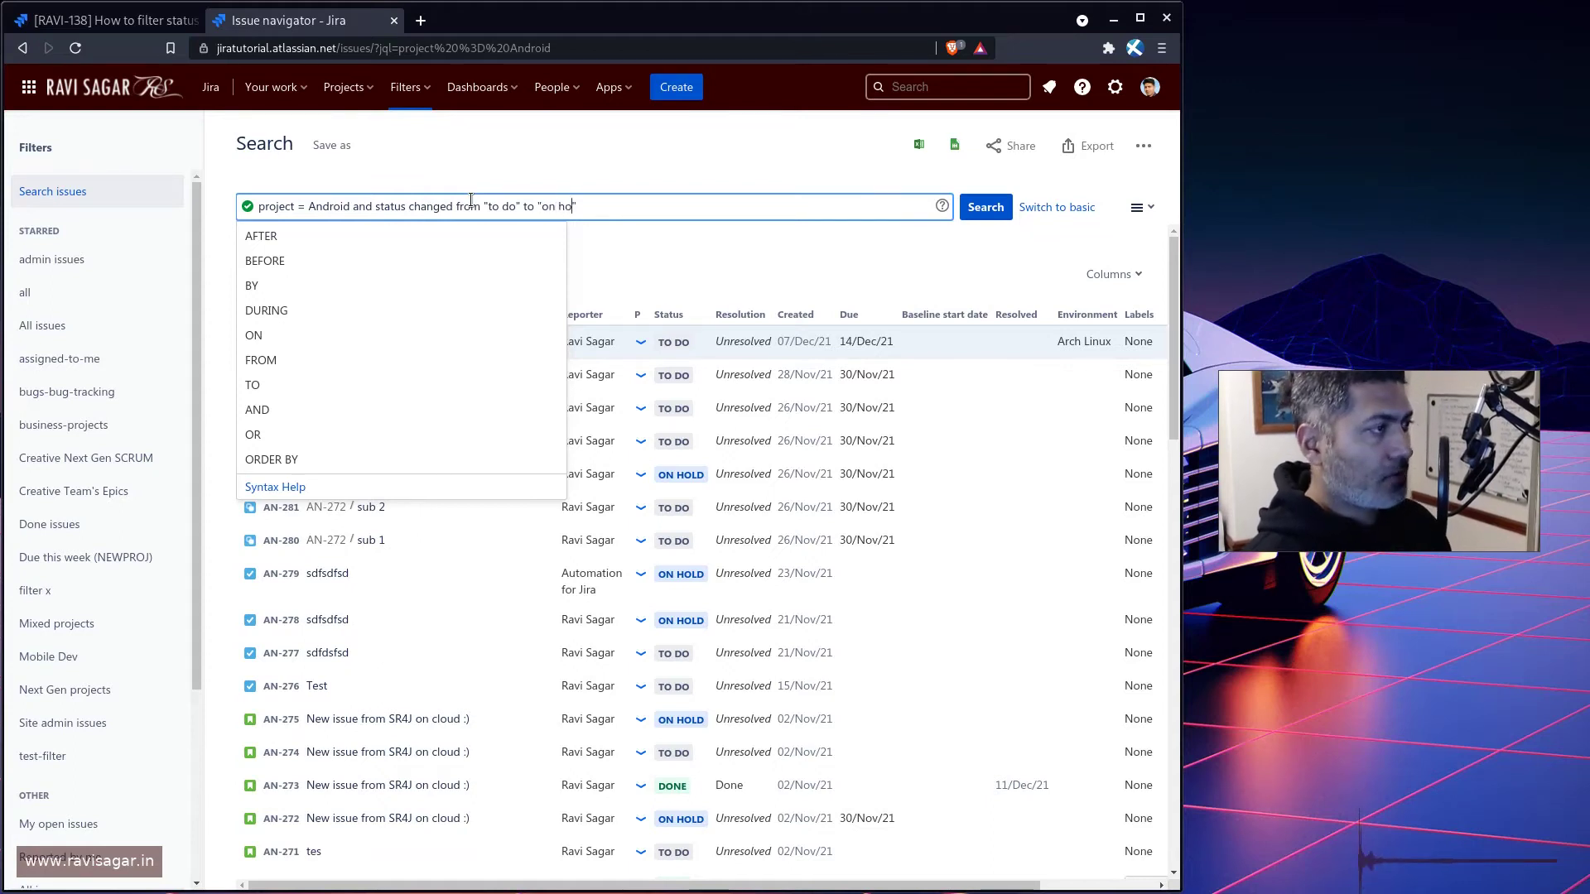
pyautogui.write('d')
pyautogui.press('Return')
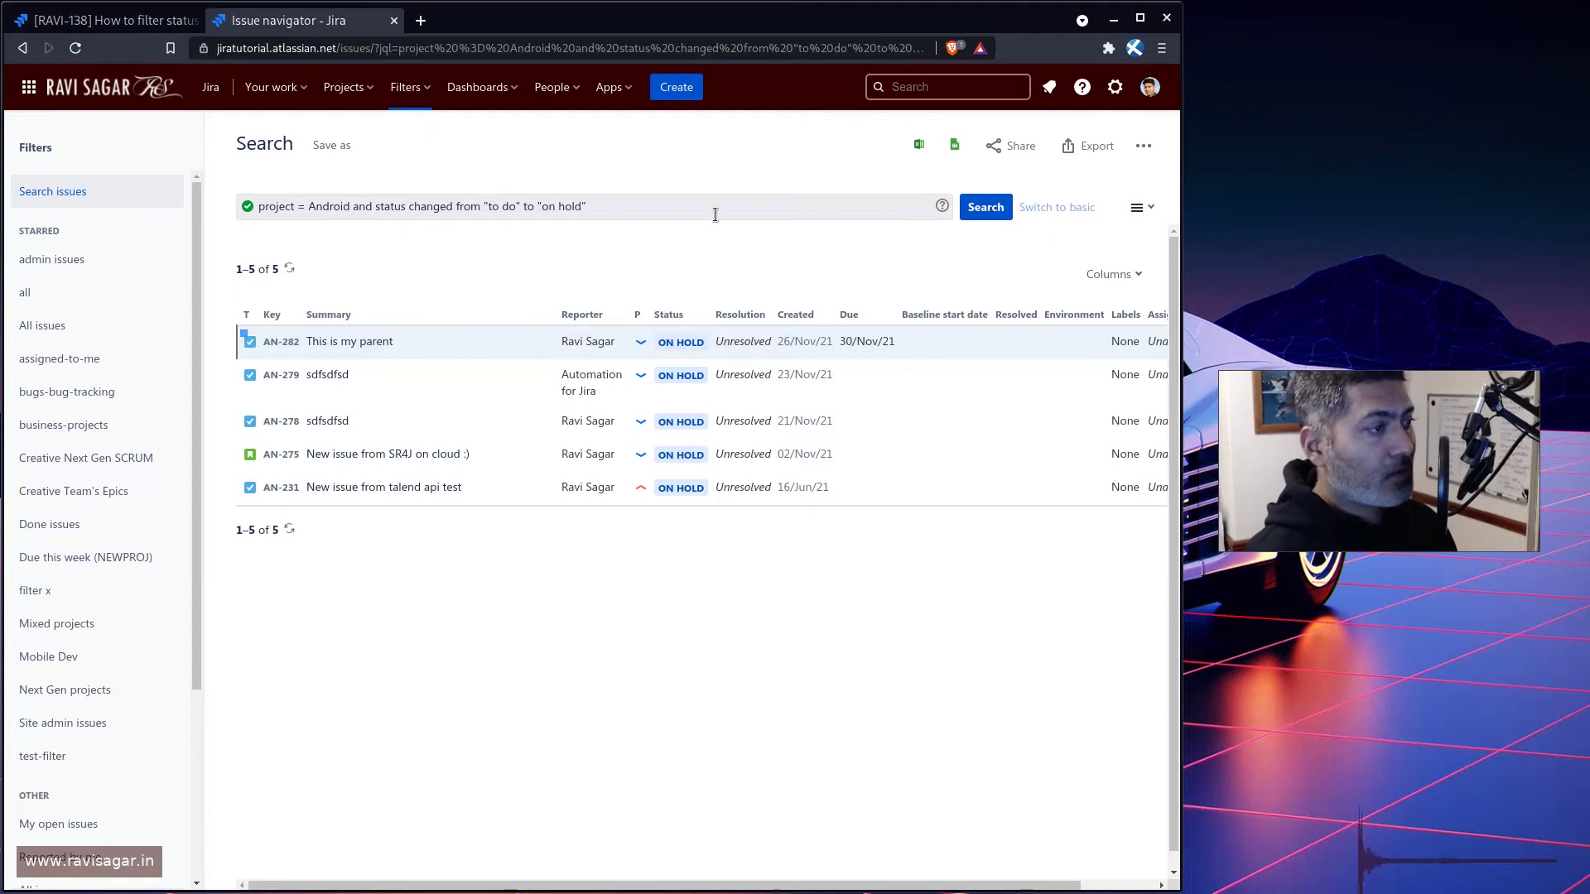
# - Add an on-date condition to the status-change query and run it
pyautogui.click(636, 204)
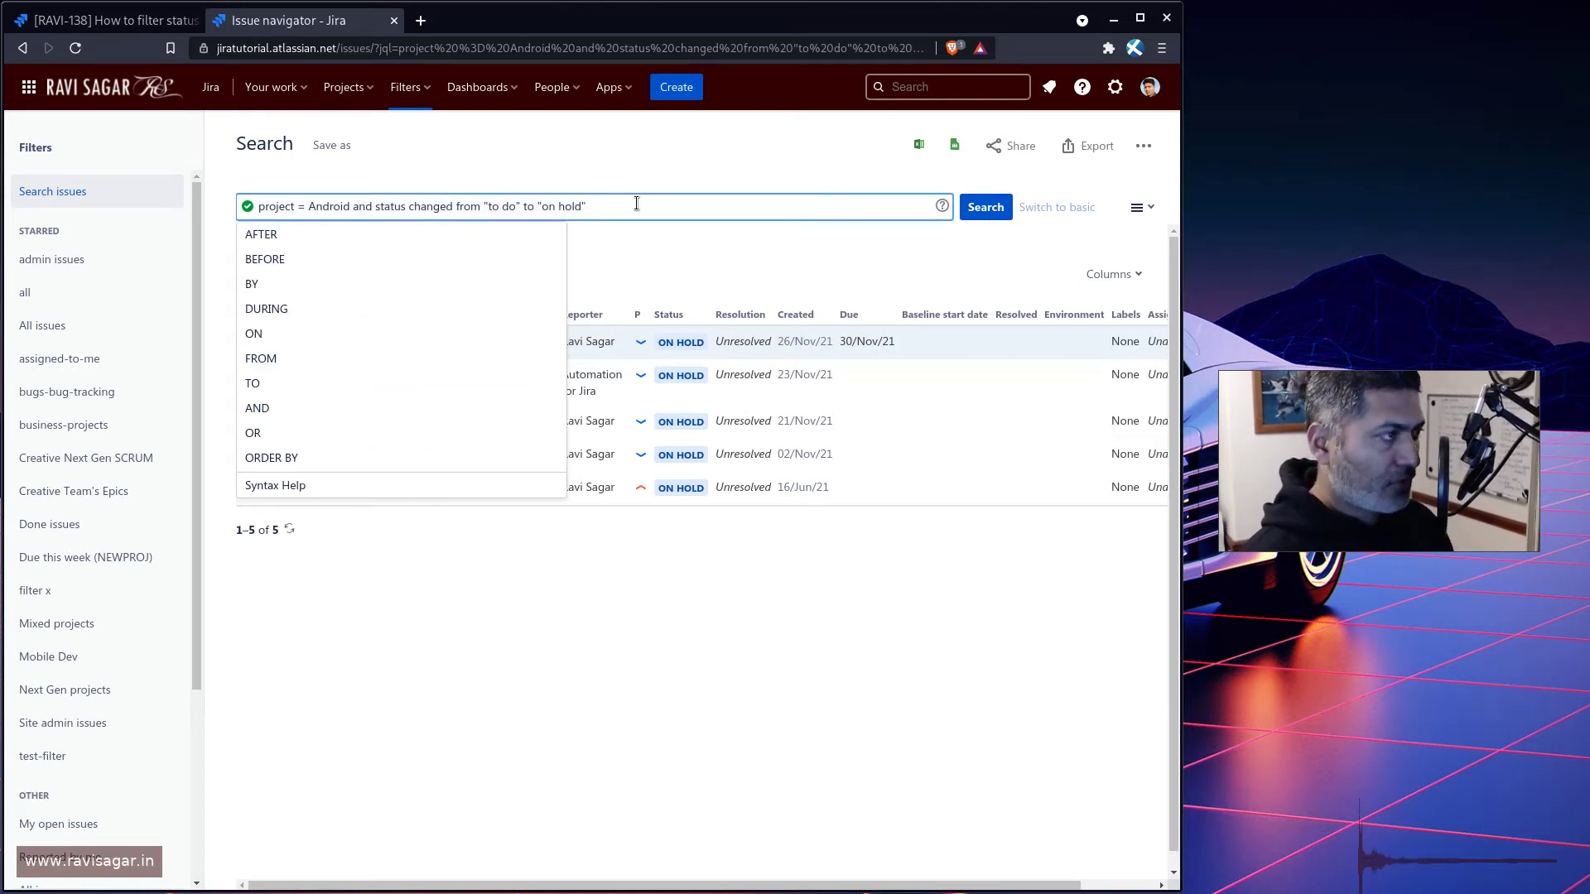
pyautogui.write('o')
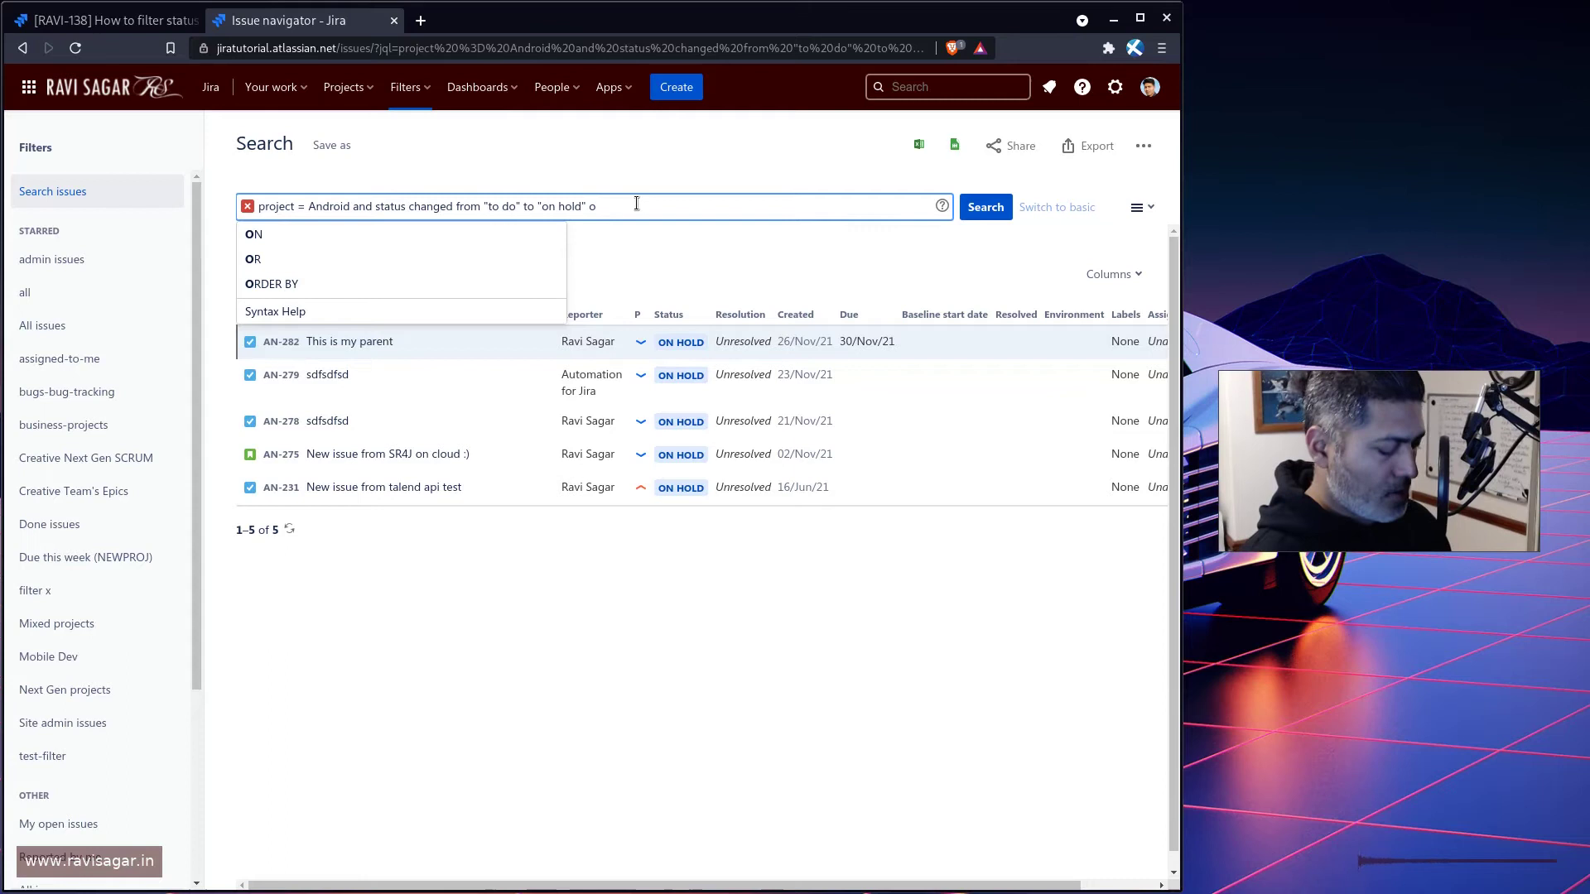
pyautogui.write('n ')
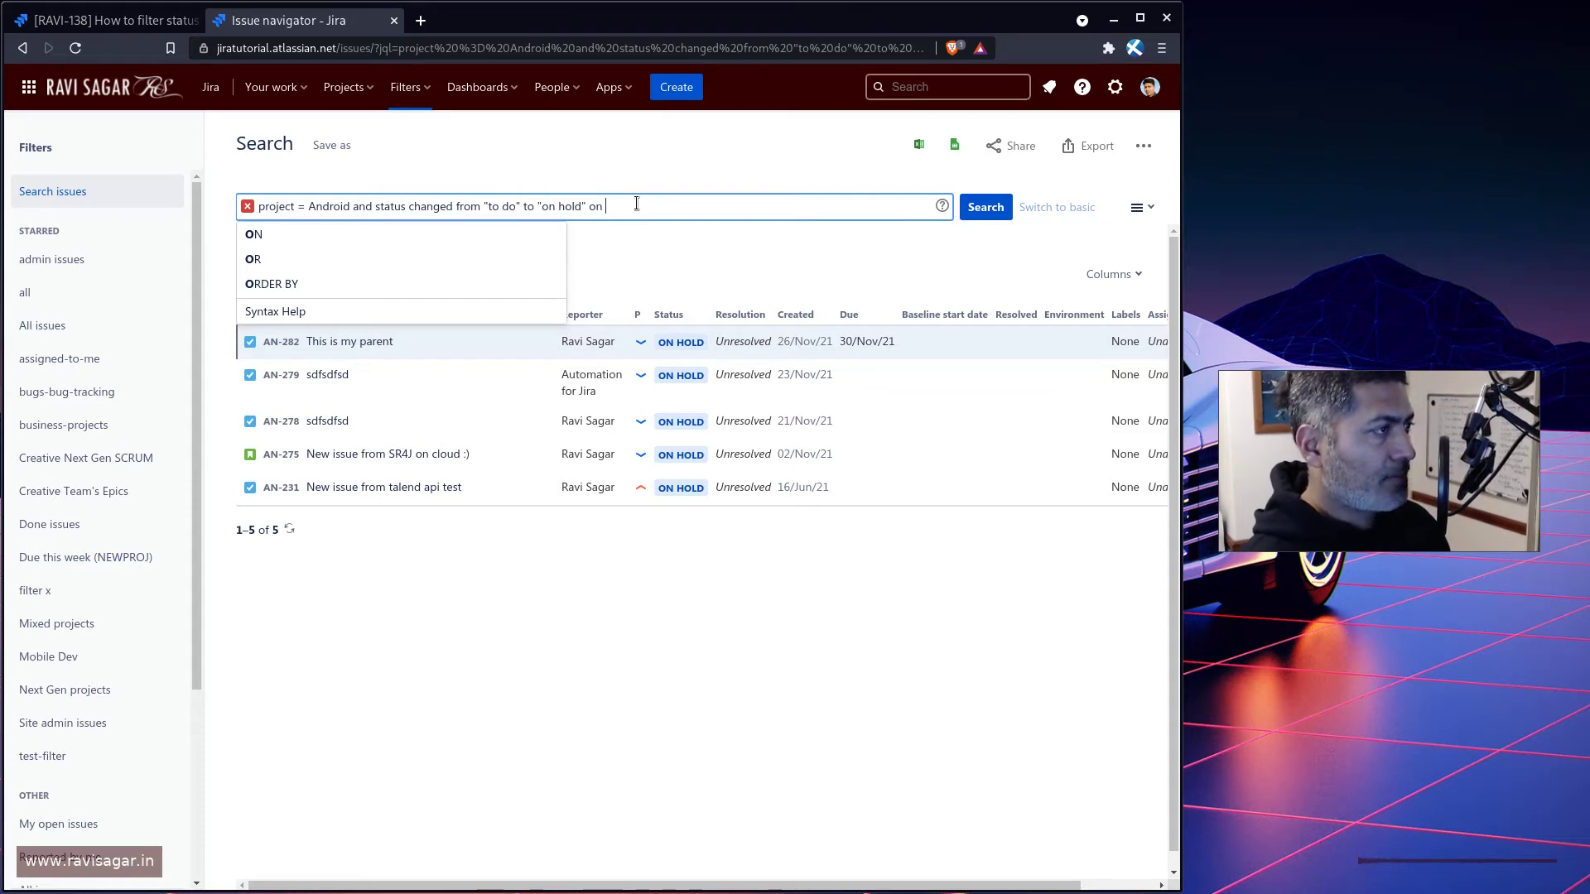
pyautogui.write('""')
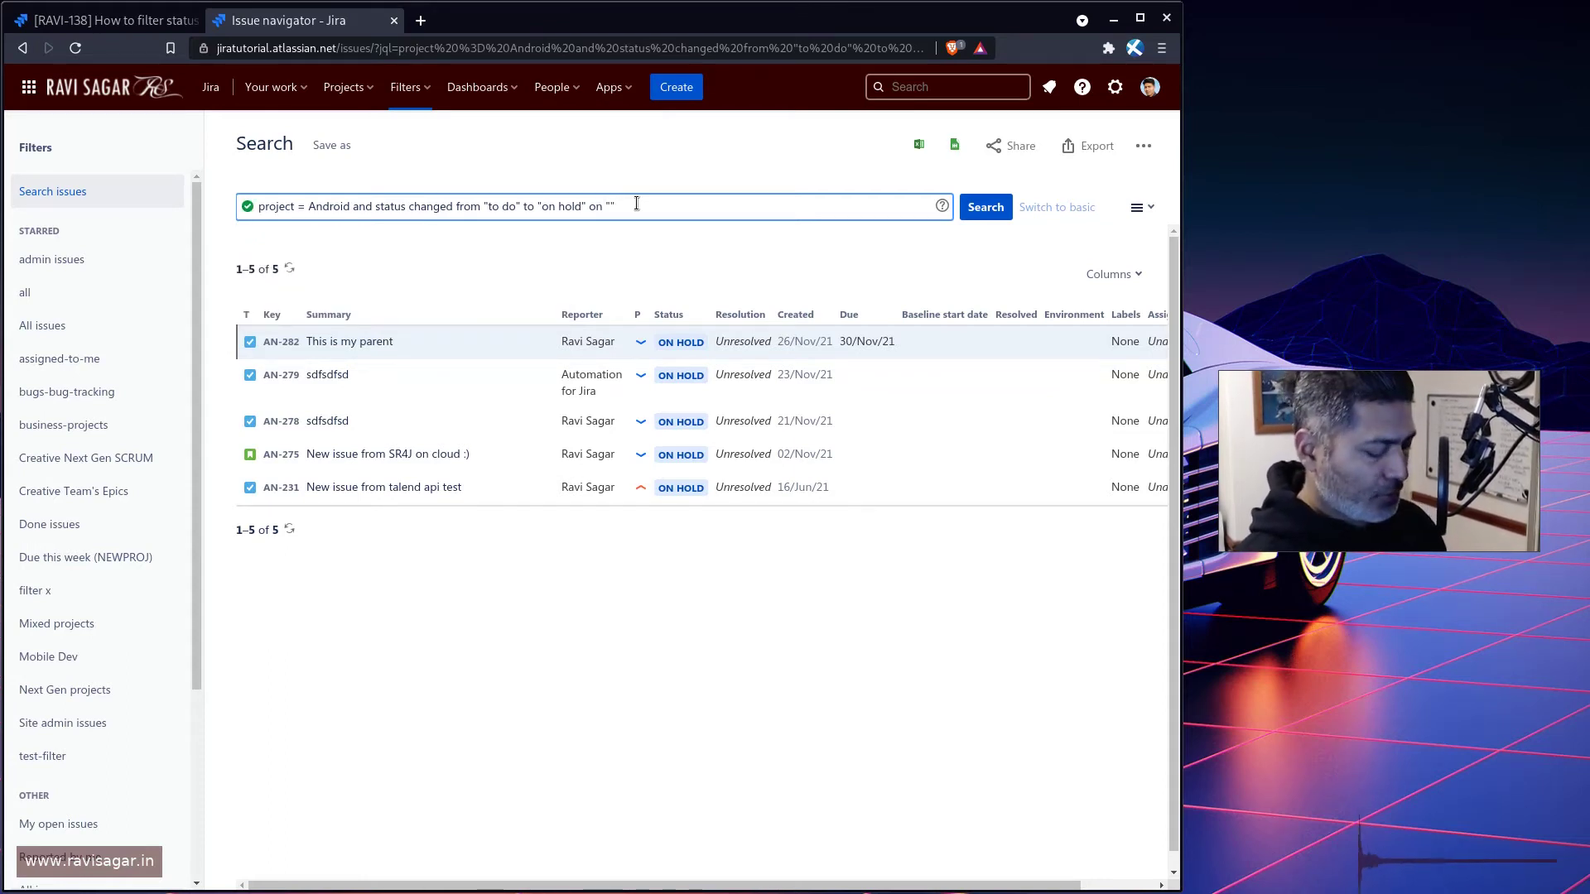
pyautogui.press('Left')
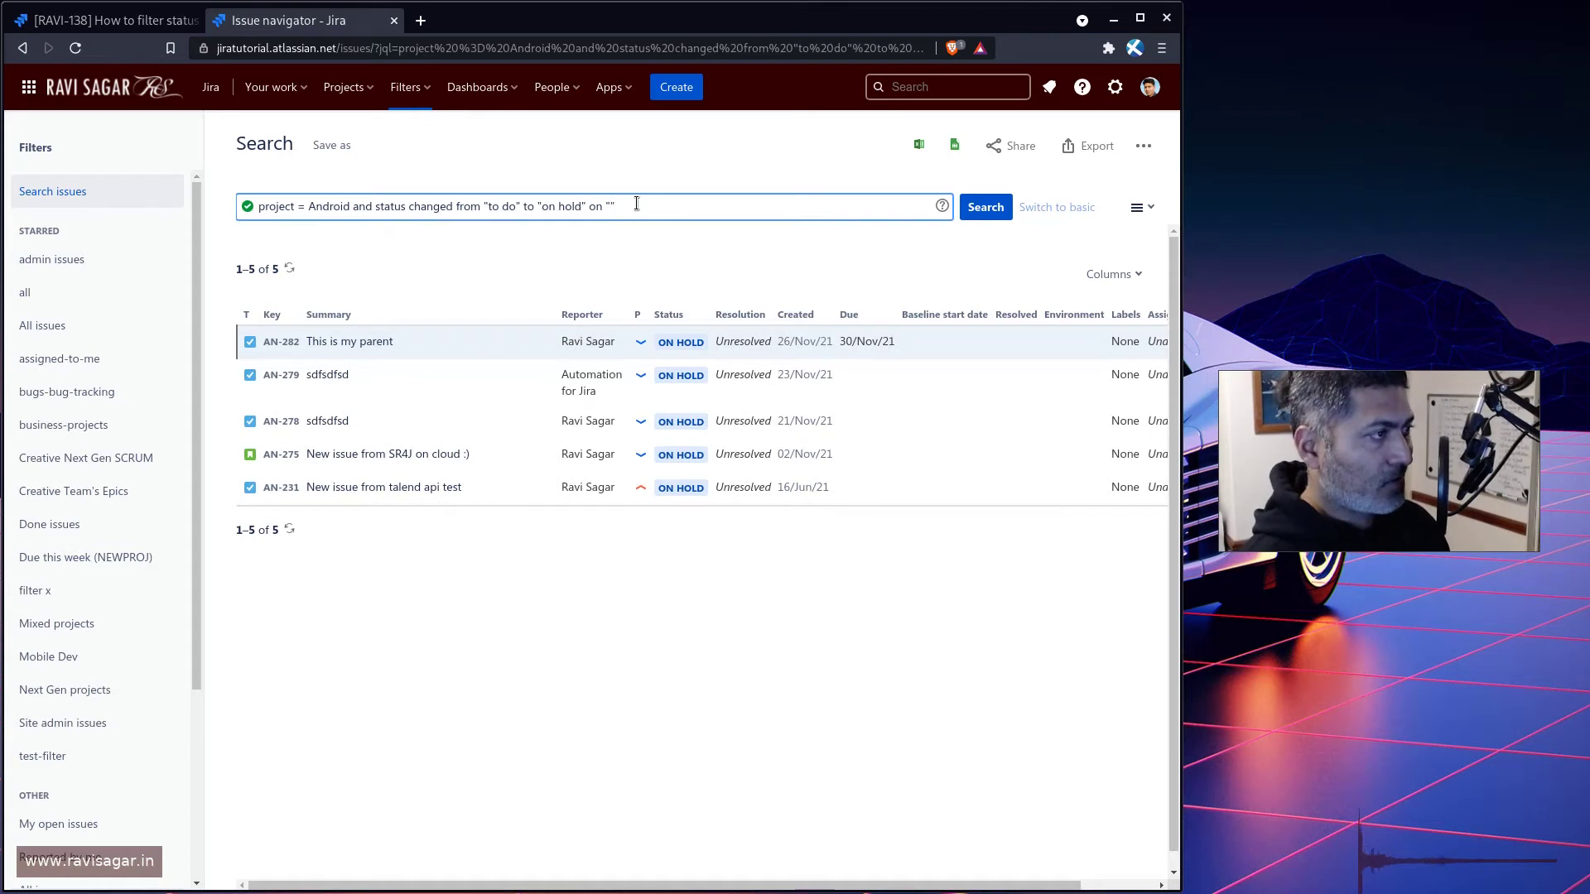
pyautogui.write('2')
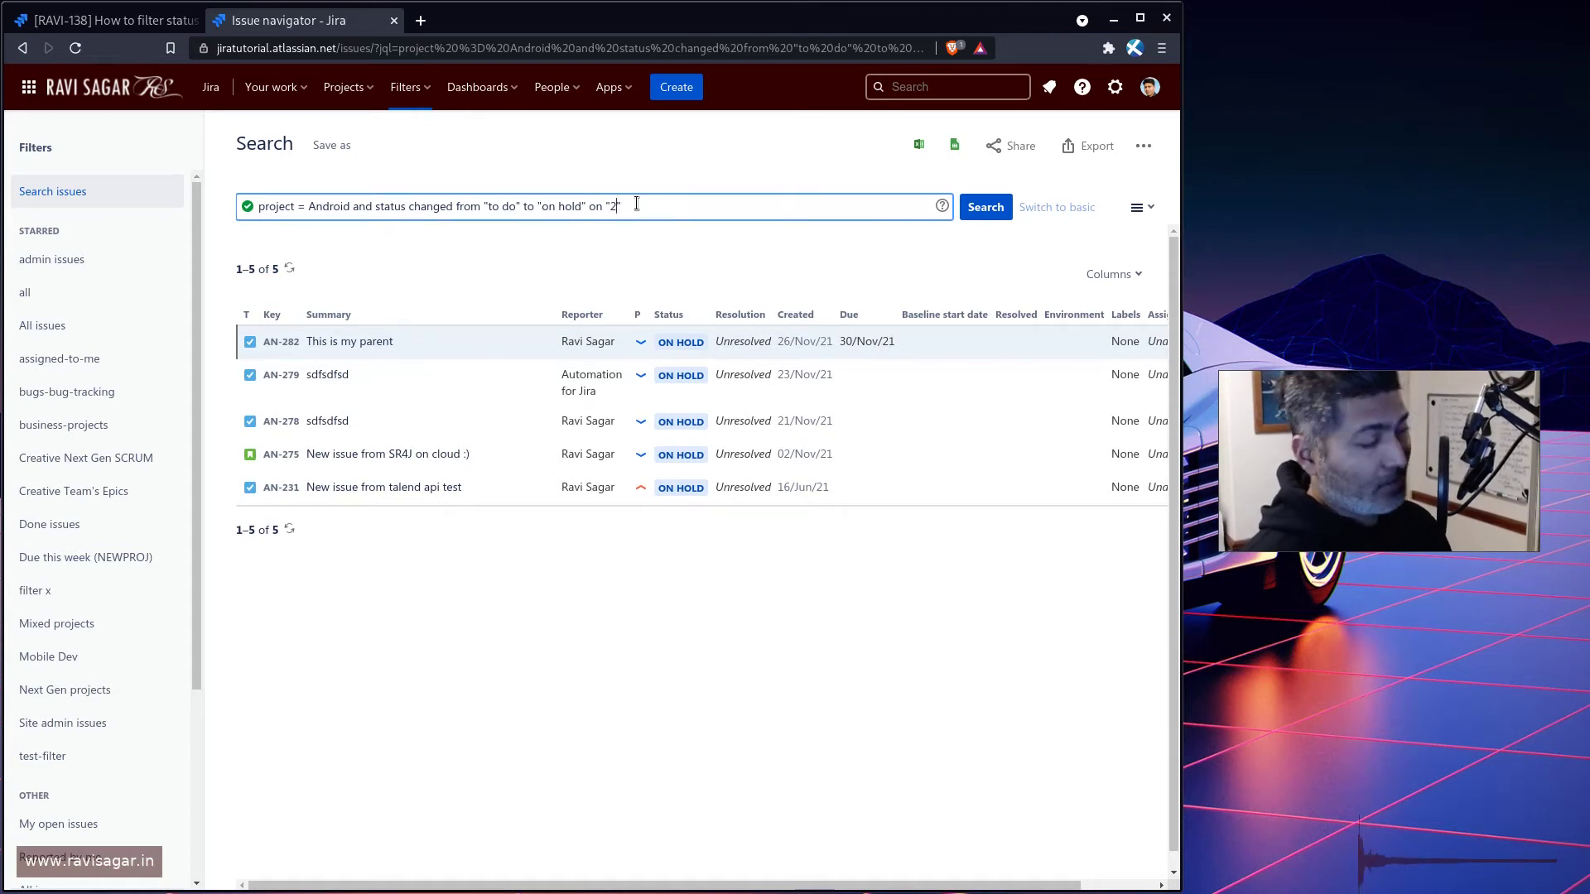
pyautogui.write('022')
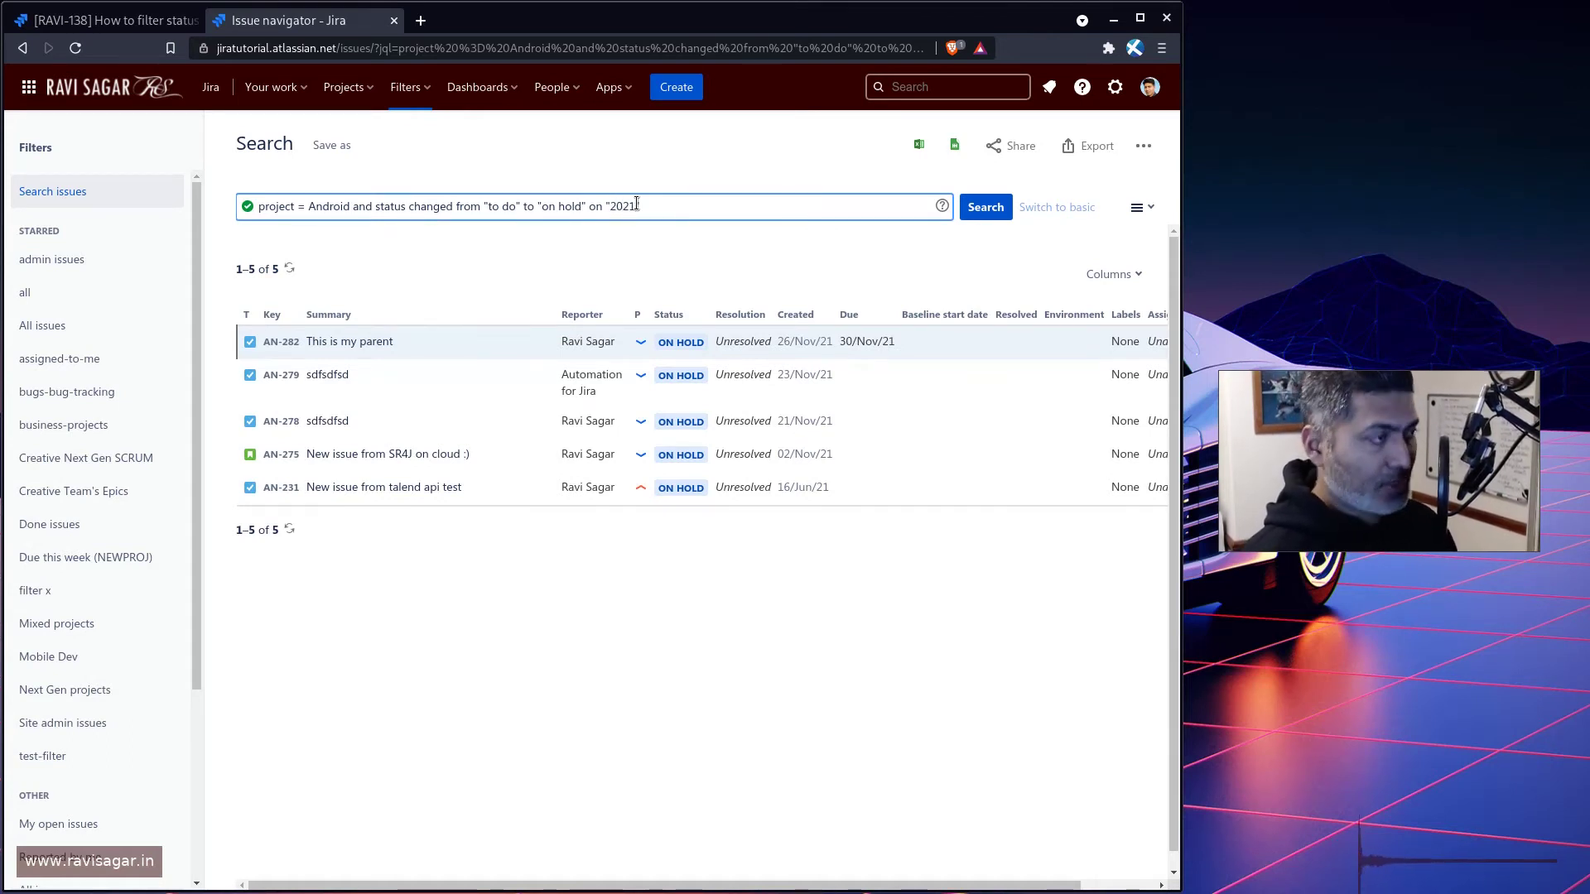
pyautogui.write('/11/')
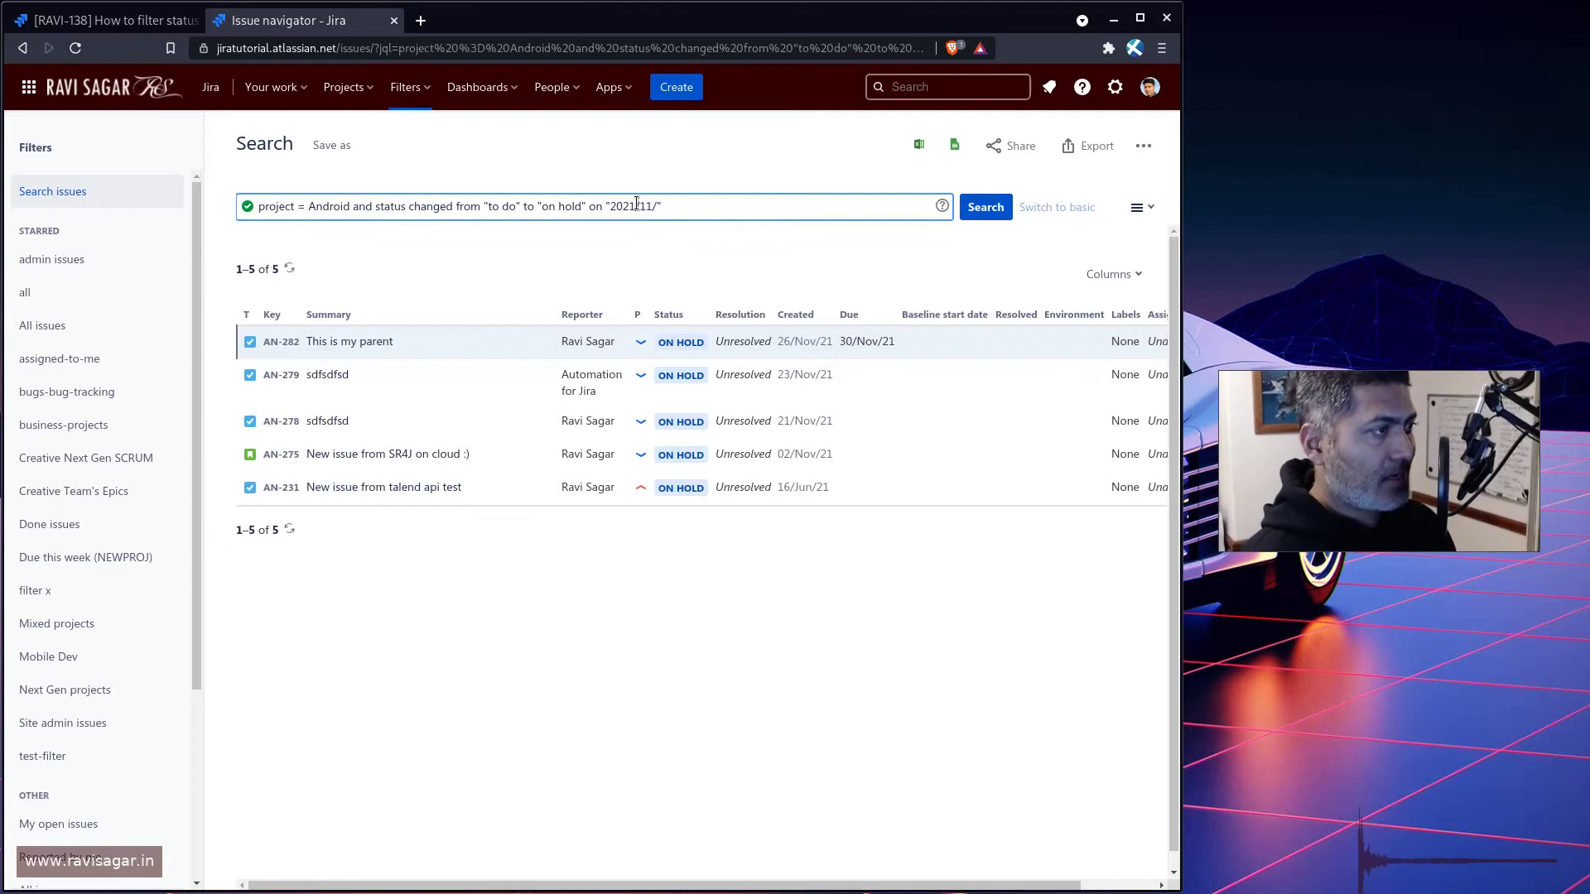
pyautogui.write('21')
pyautogui.press('Return')
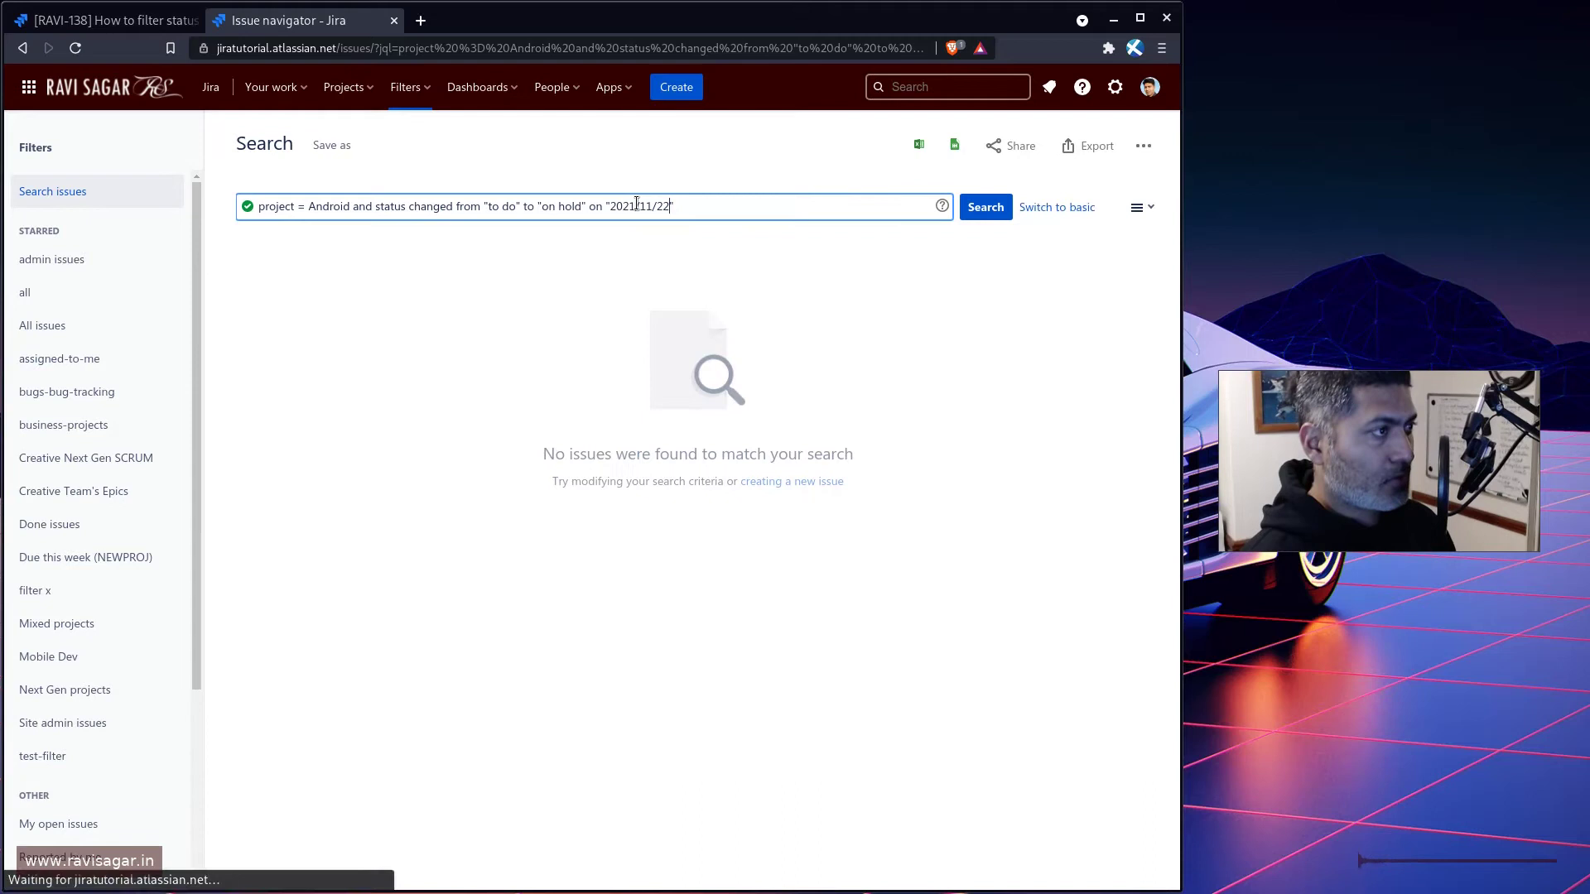
# - Try dates 2021/11/23 and 2021/11/26, settling on 2021/11/23 for AN-279 and AN-278
pyautogui.press('BackSpace')
pyautogui.write('3')
pyautogui.press('Return')
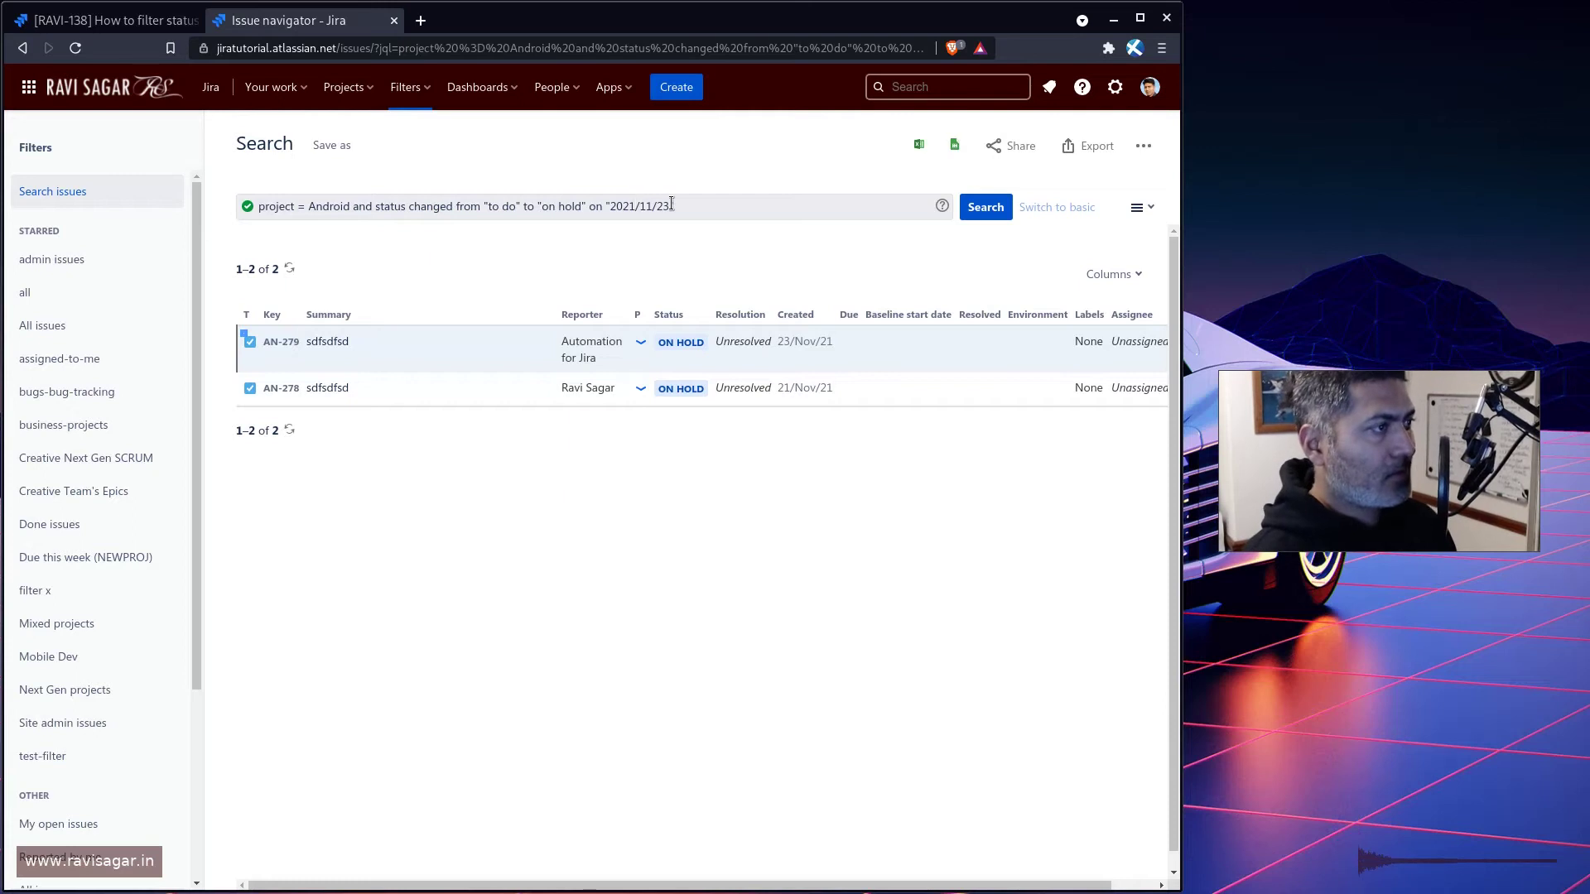
pyautogui.click(707, 215)
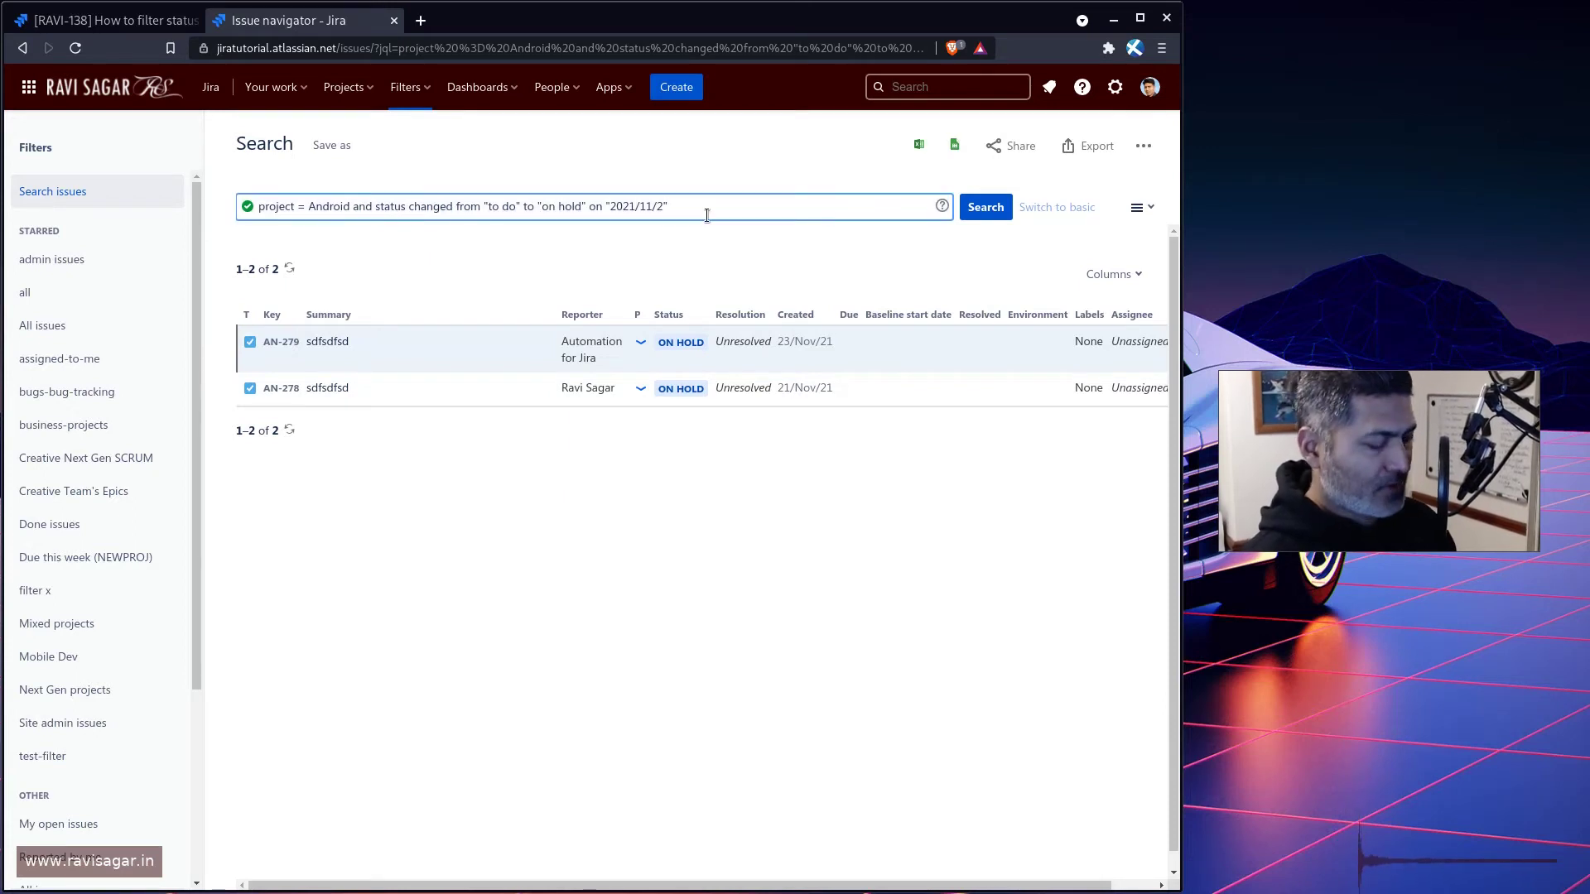
pyautogui.write('6')
pyautogui.press('Return')
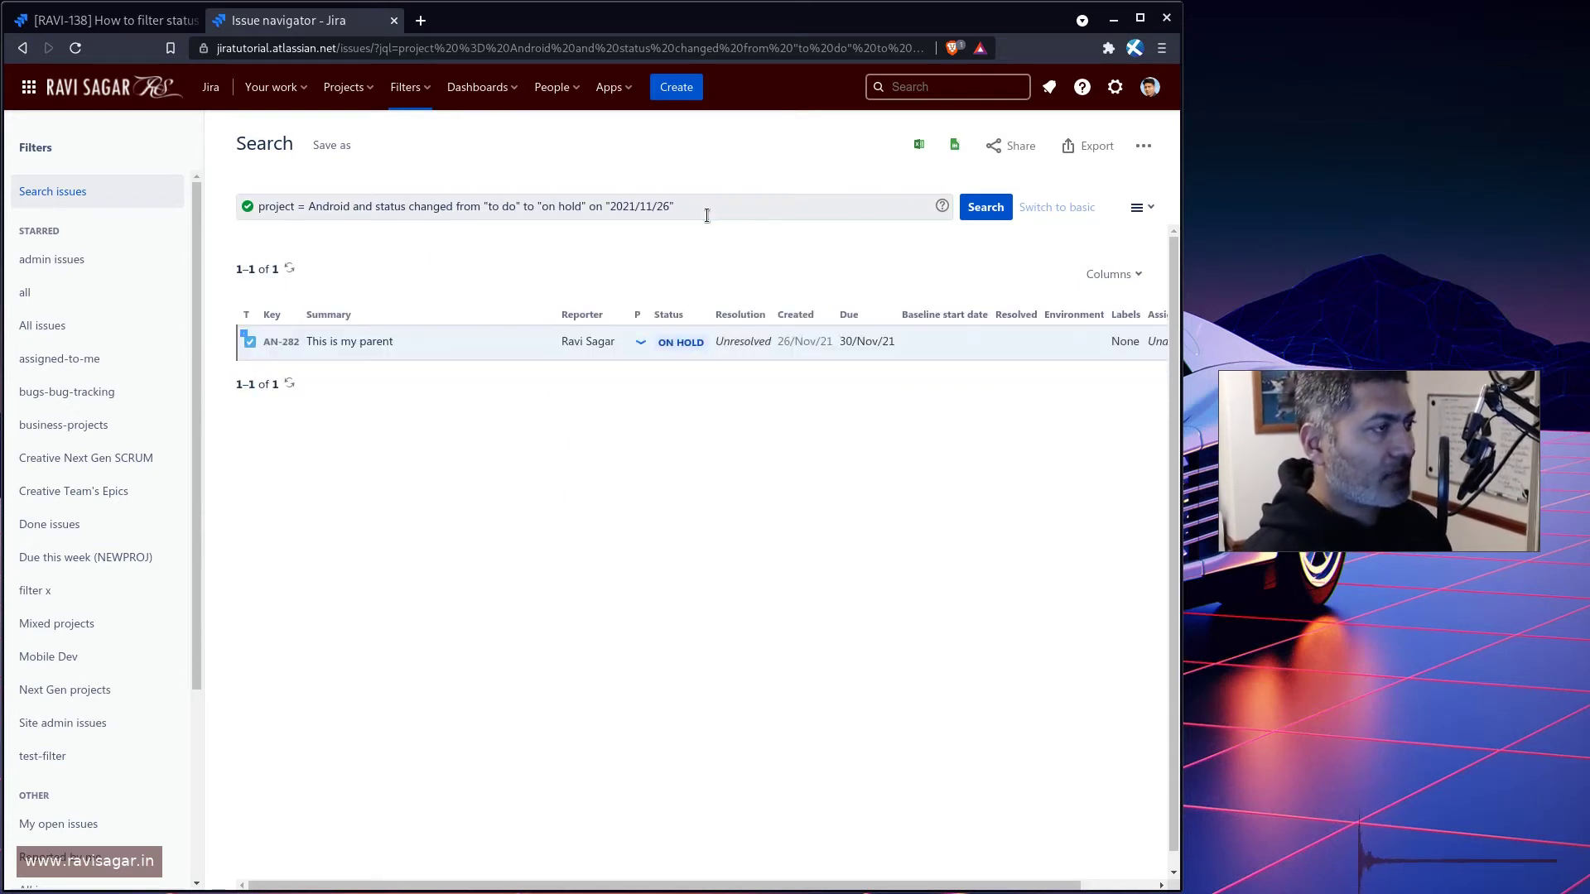
pyautogui.click(691, 211)
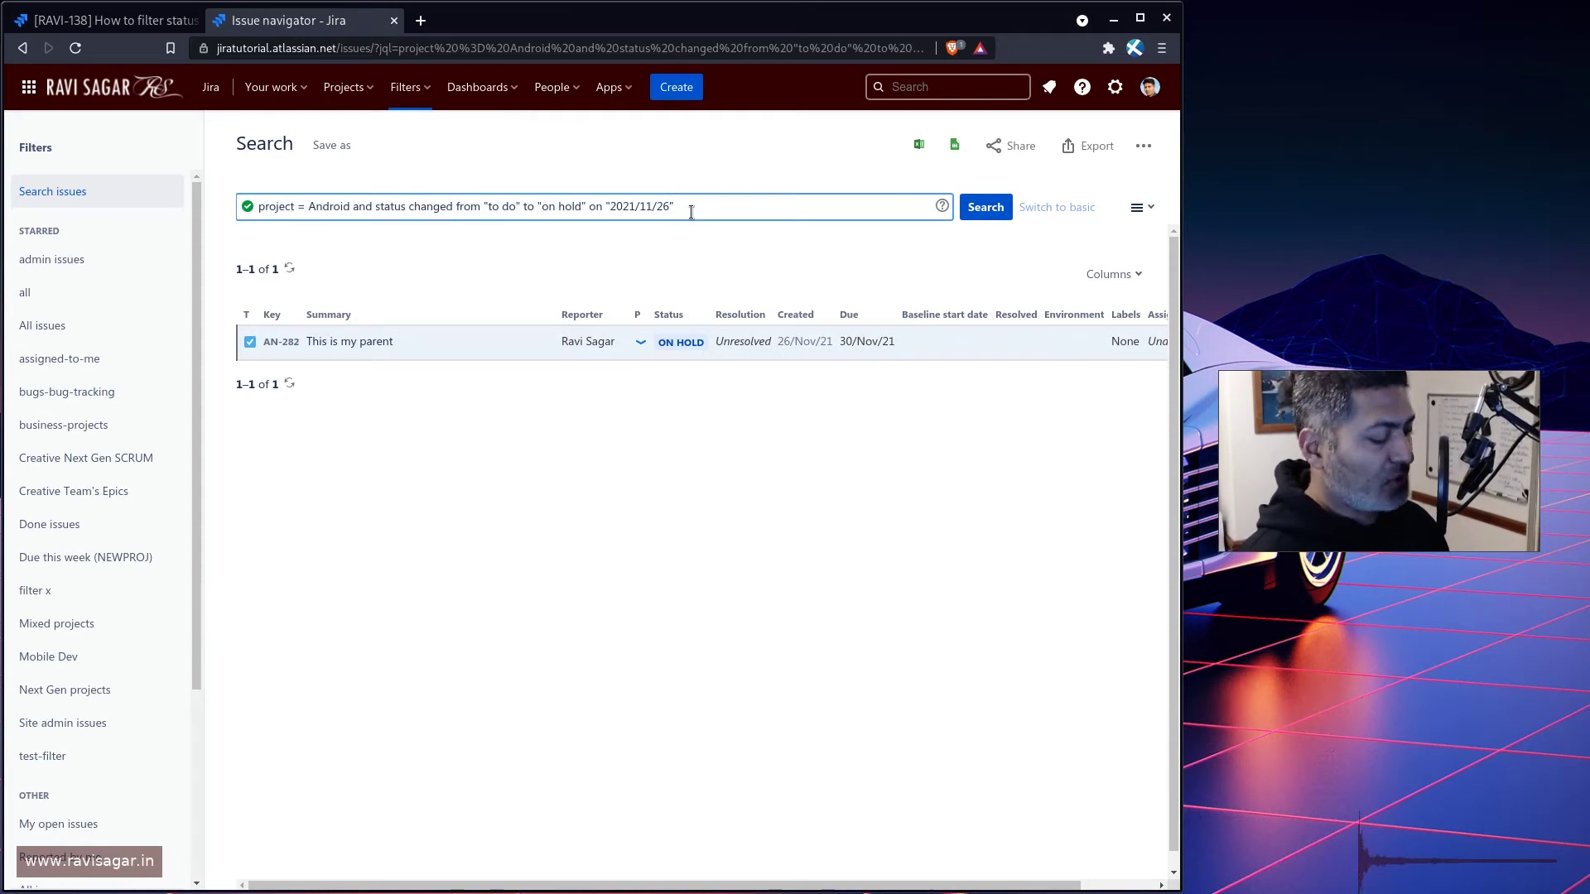
pyautogui.press('BackSpace')
pyautogui.press('Return')
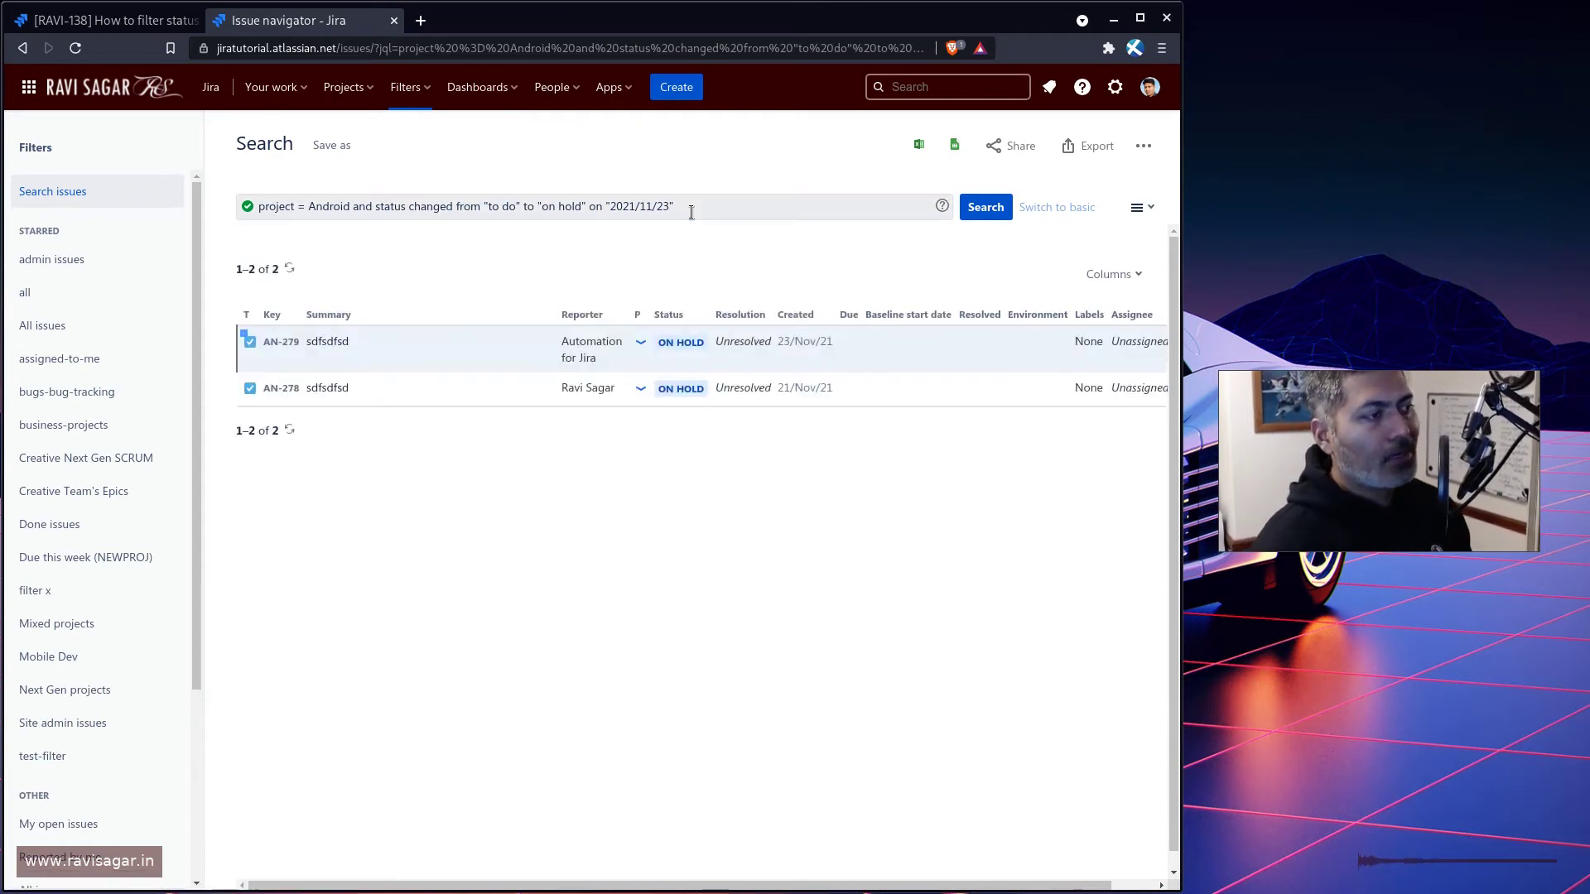
# - Open AN-279 and AN-278 in new tabs and confirm each history shows To Do to On Hold
pyautogui.middleClick(281, 341)
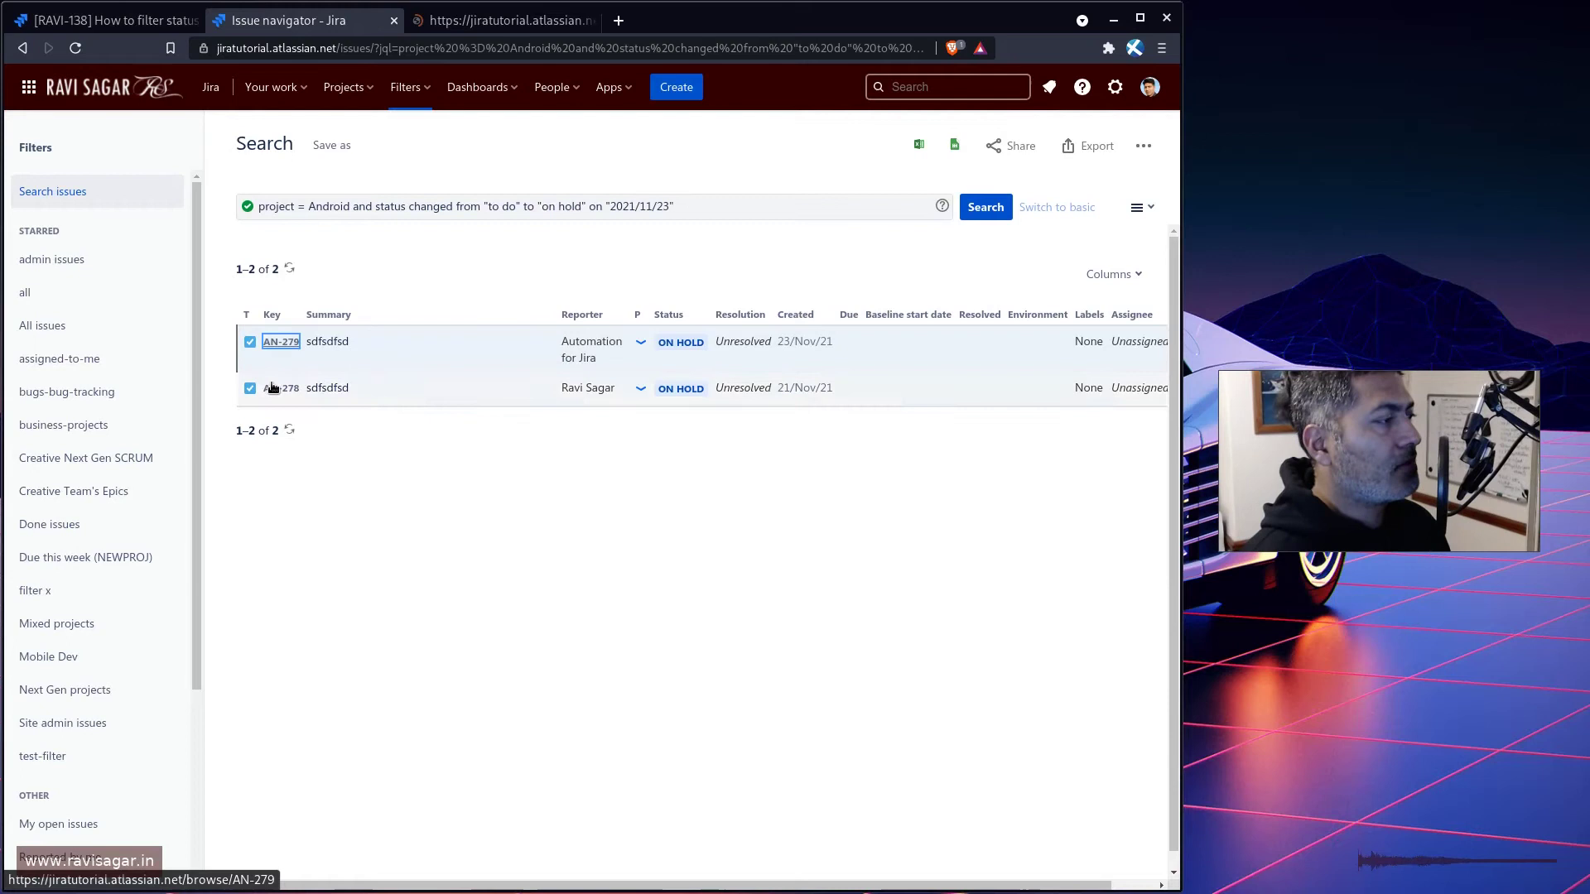
pyautogui.middleClick(281, 387)
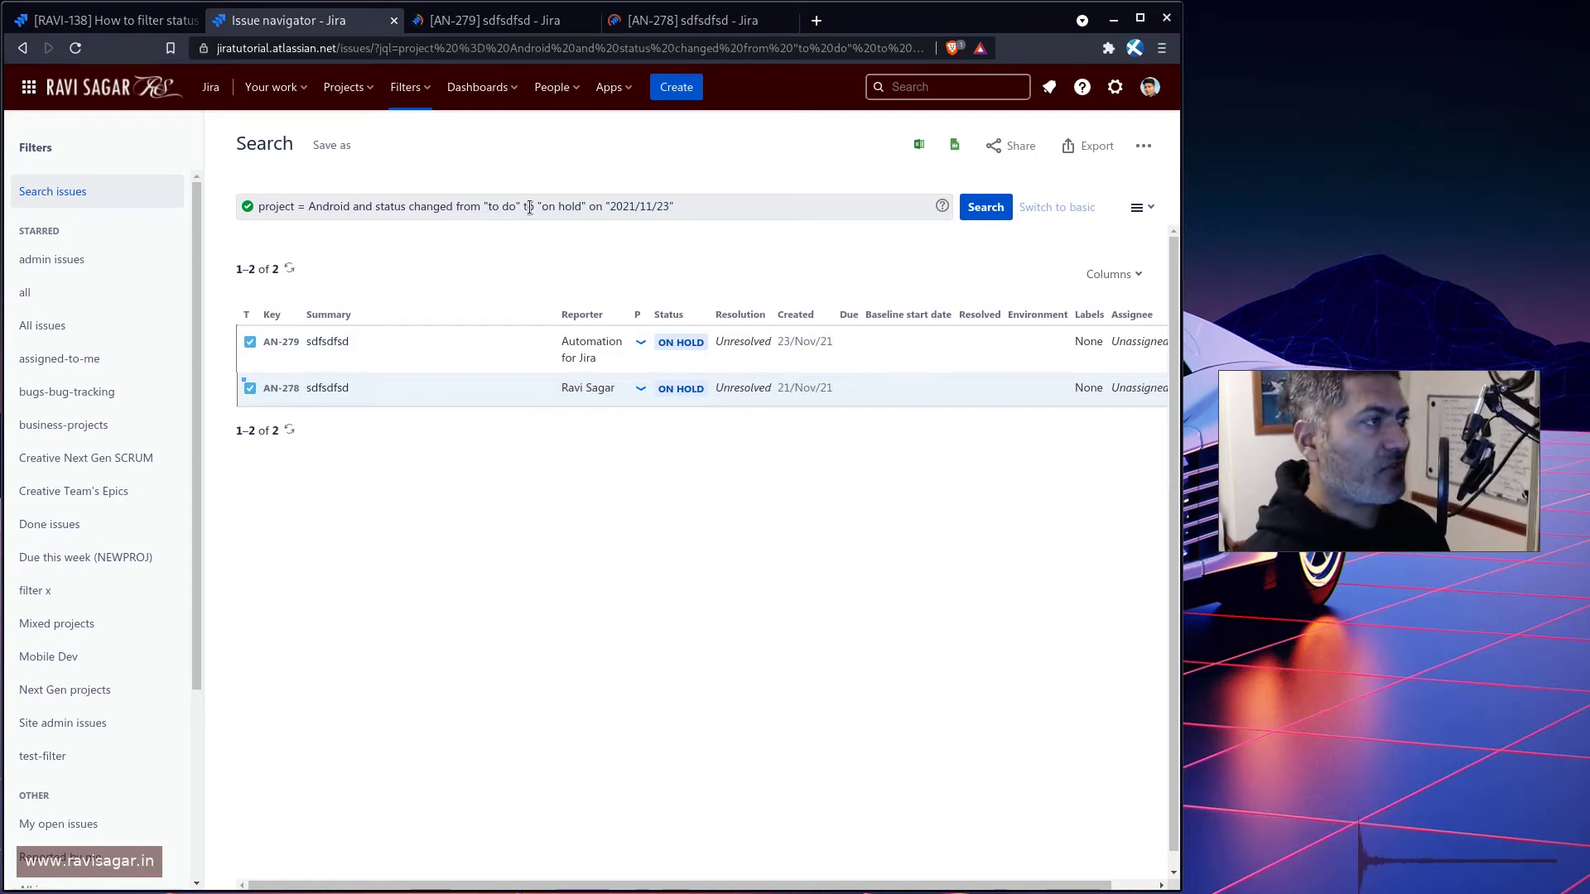
pyautogui.hotkey('ctrl', 'Tab')
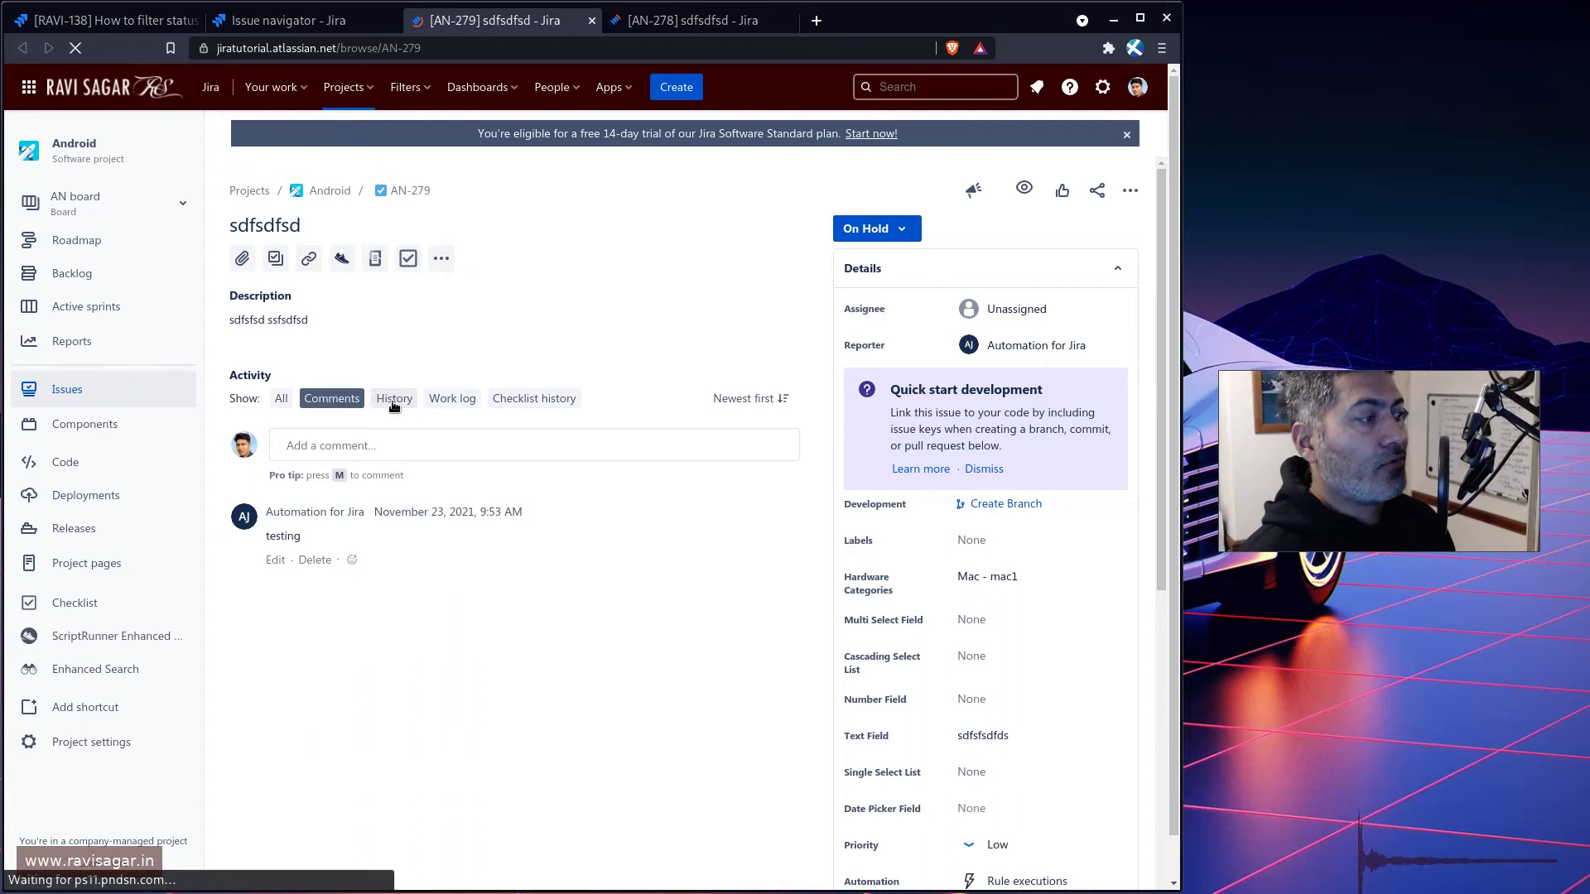
pyautogui.click(394, 402)
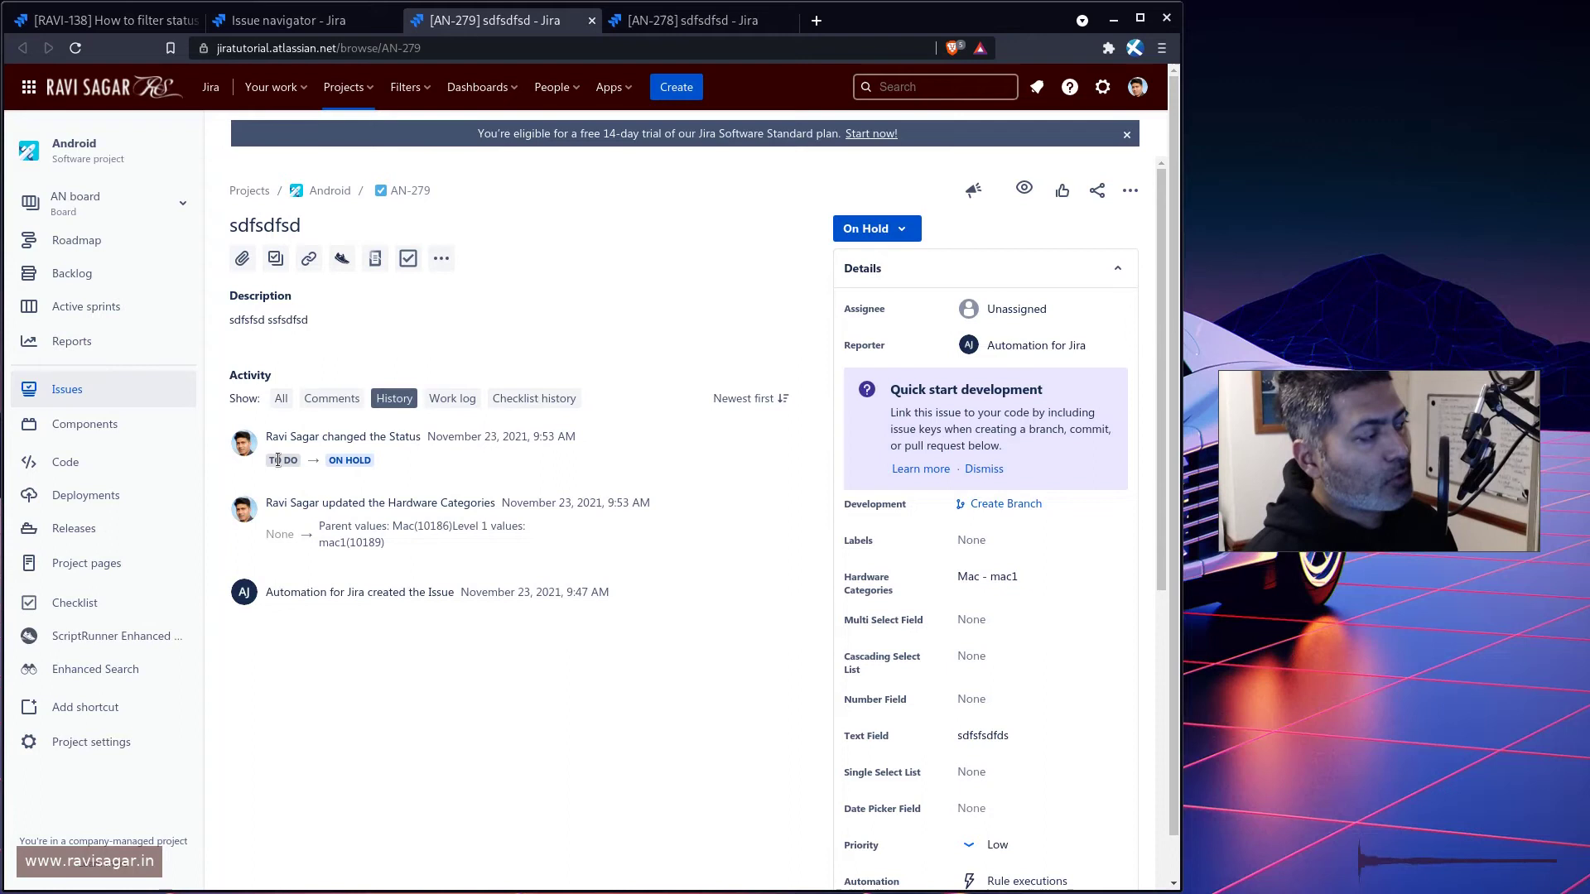
pyautogui.click(649, 29)
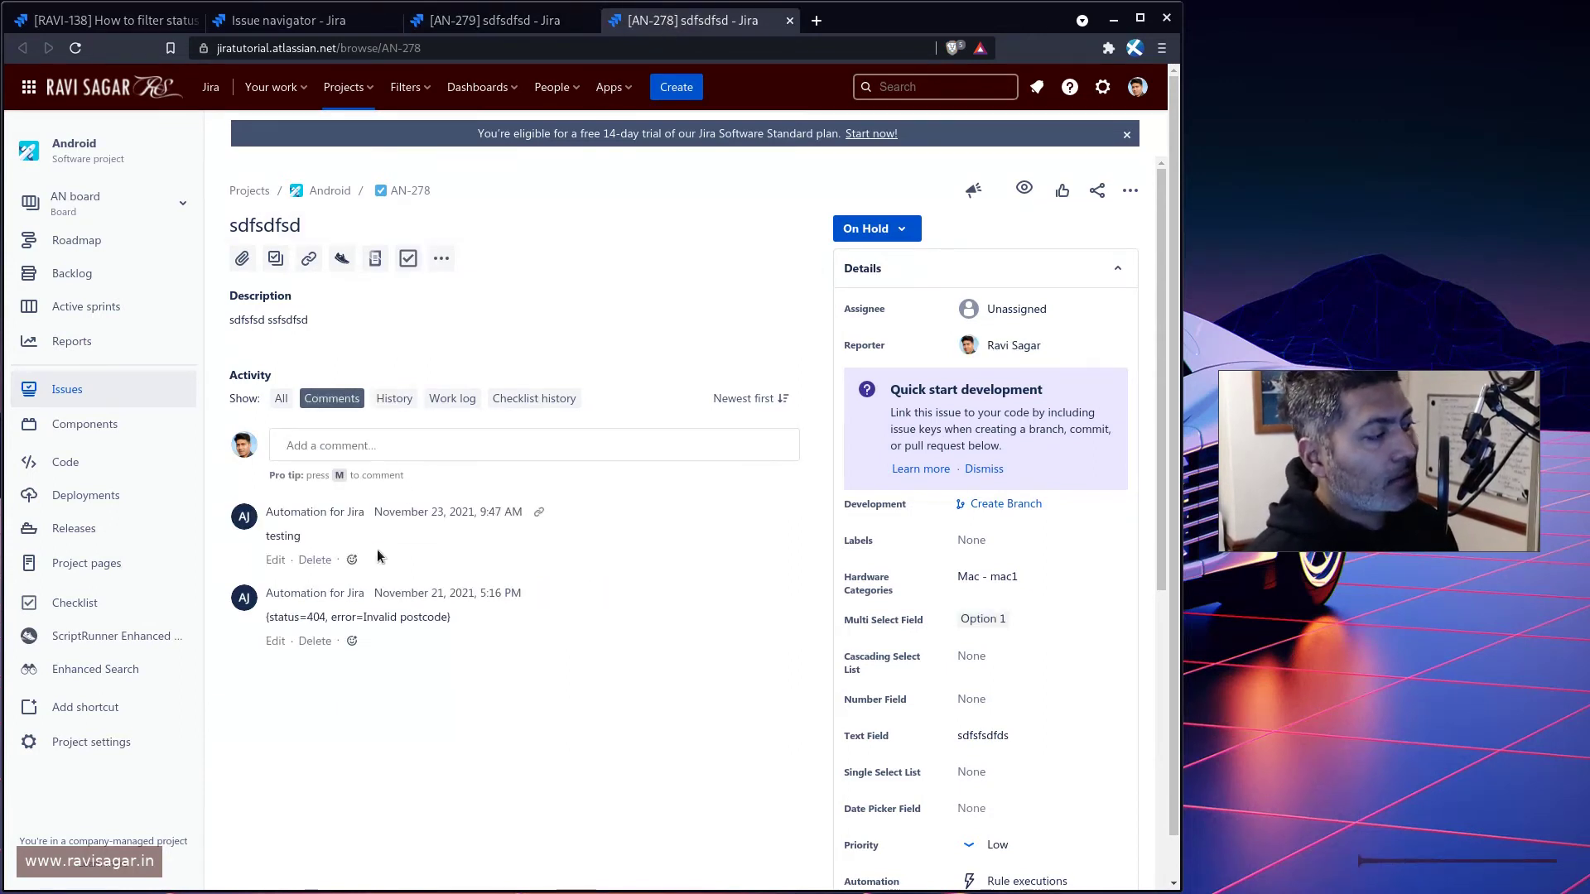
pyautogui.click(398, 350)
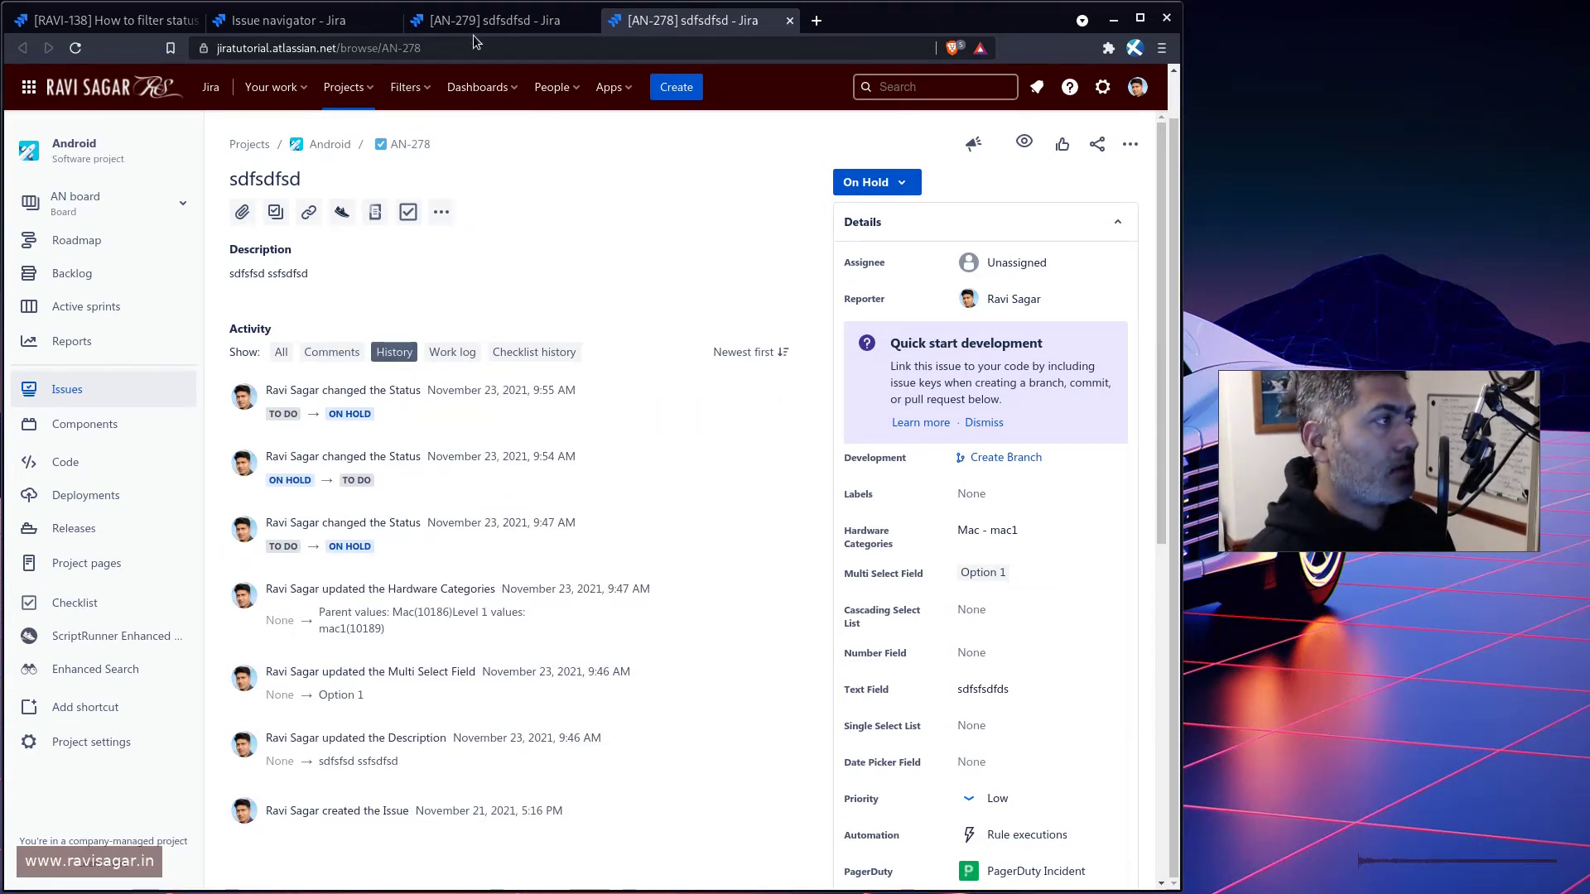
pyautogui.click(370, 25)
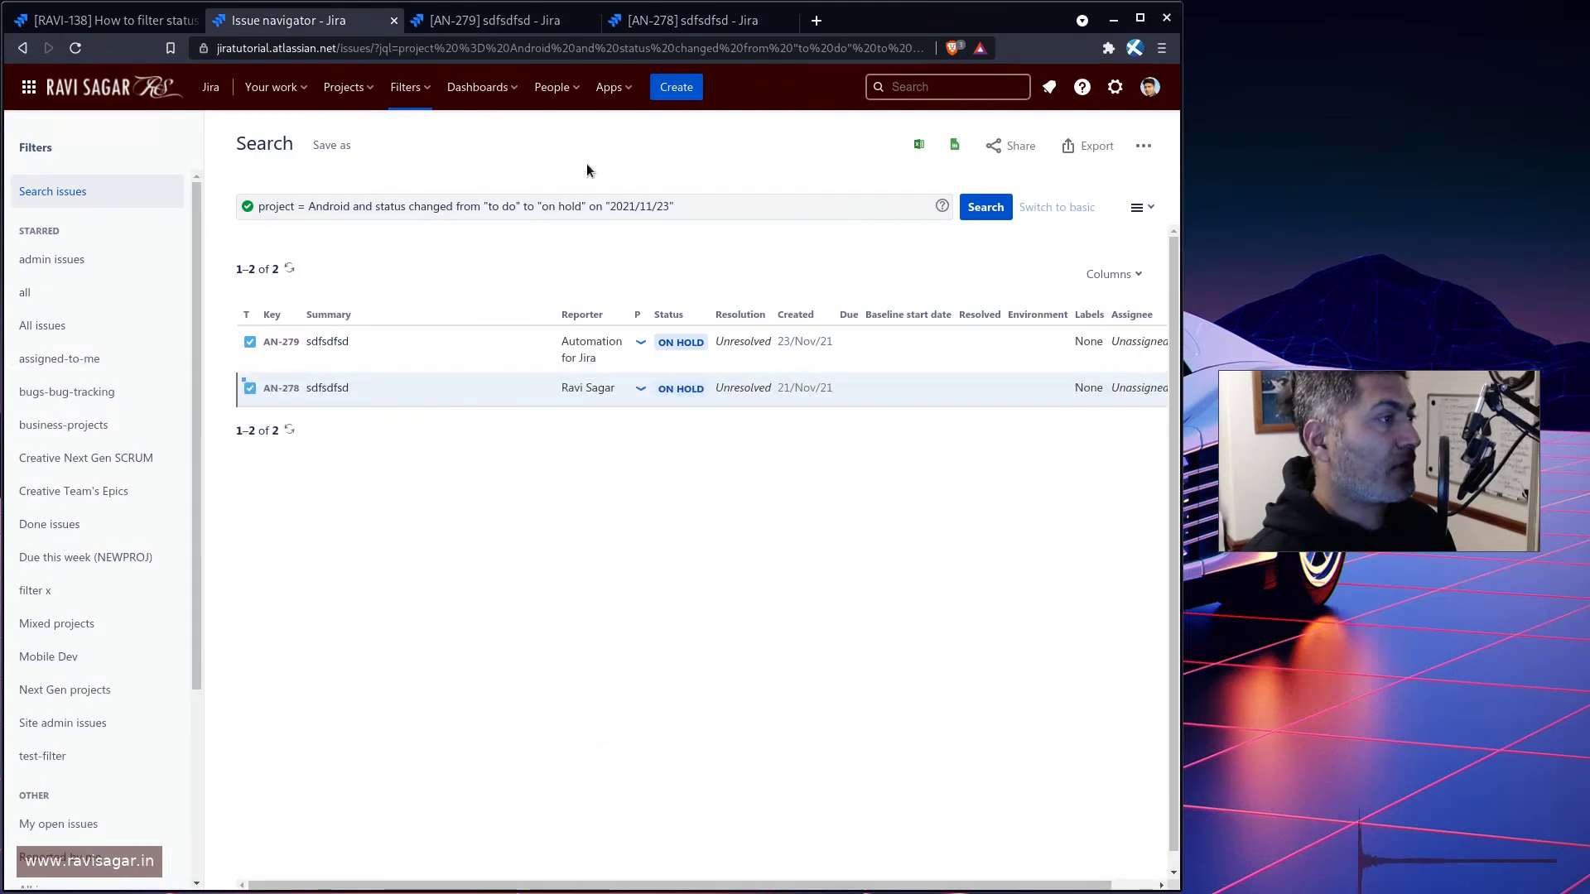
# - Create a new Android bug, AN-288, and move it from To Do to On Hold
pyautogui.click(509, 26)
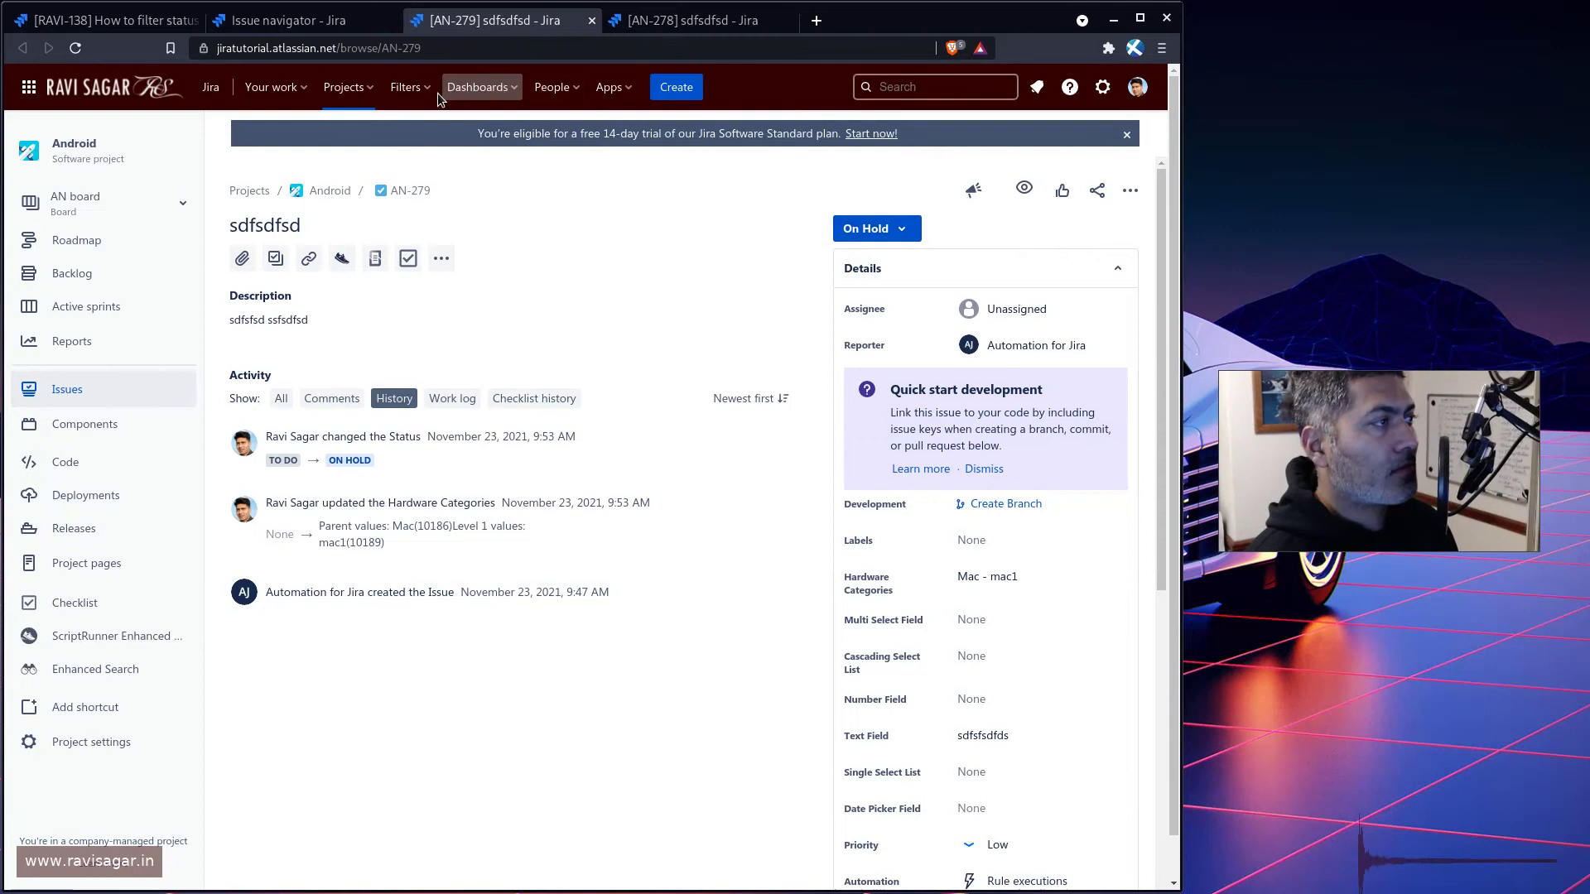
pyautogui.click(671, 89)
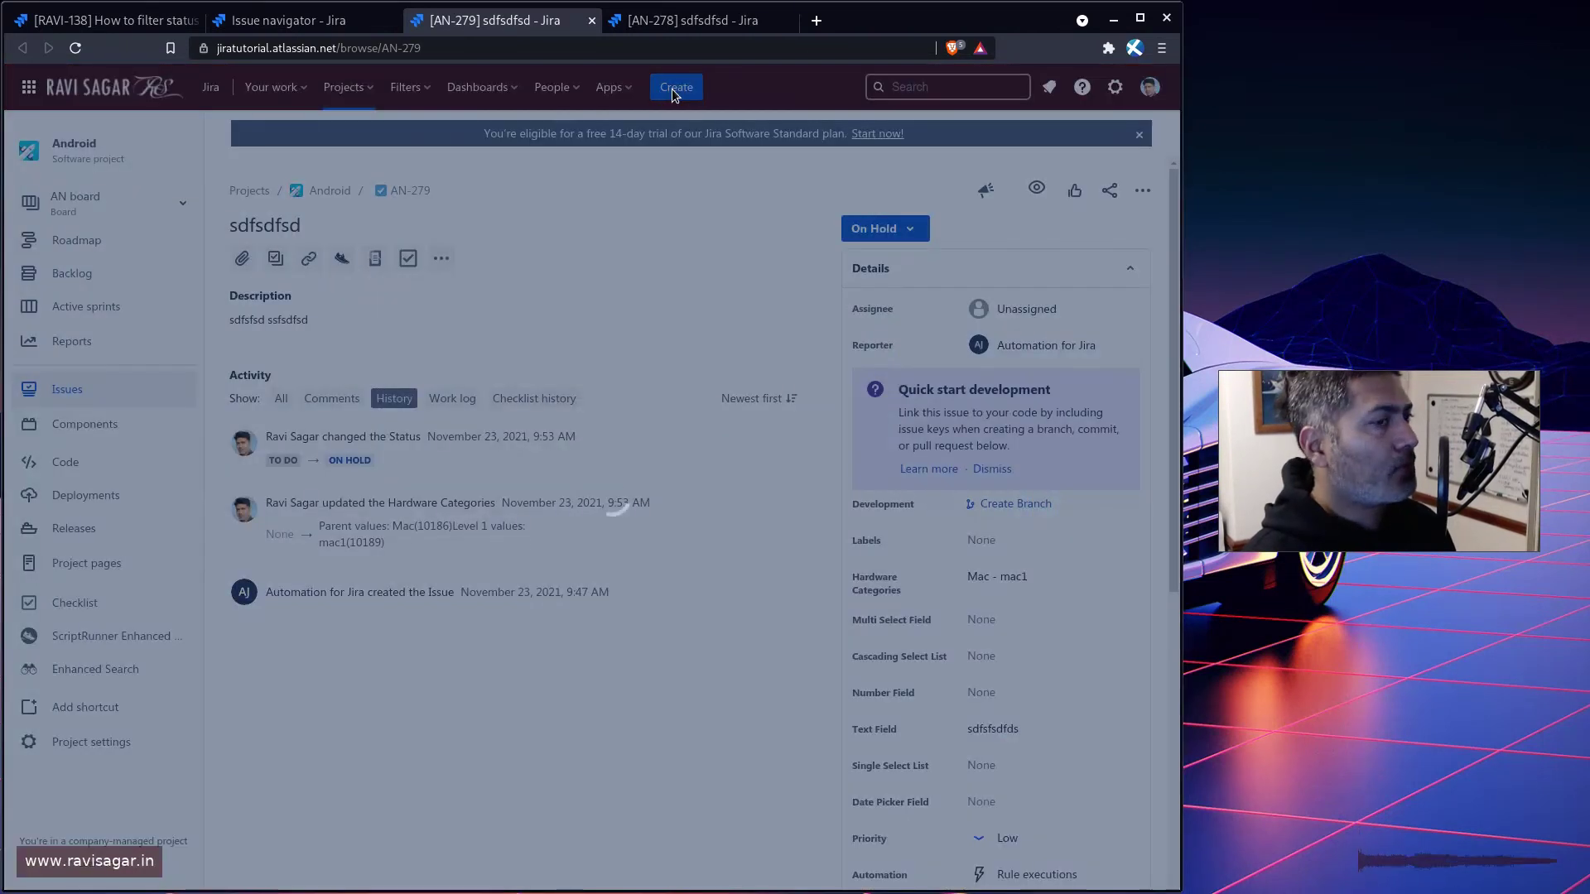
pyautogui.write('test')
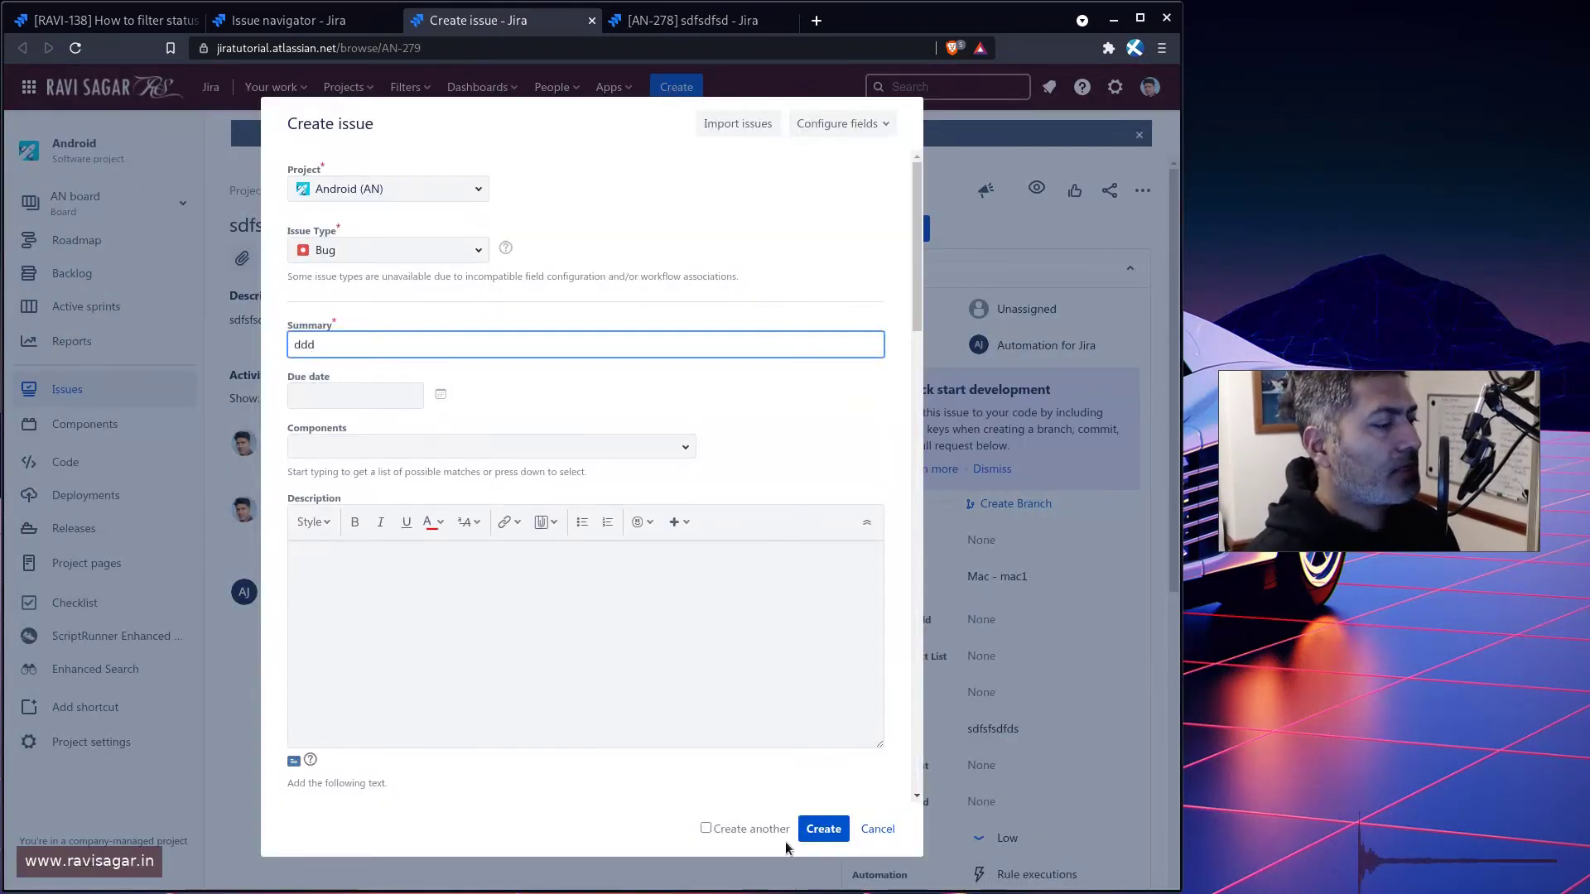
pyautogui.click(820, 828)
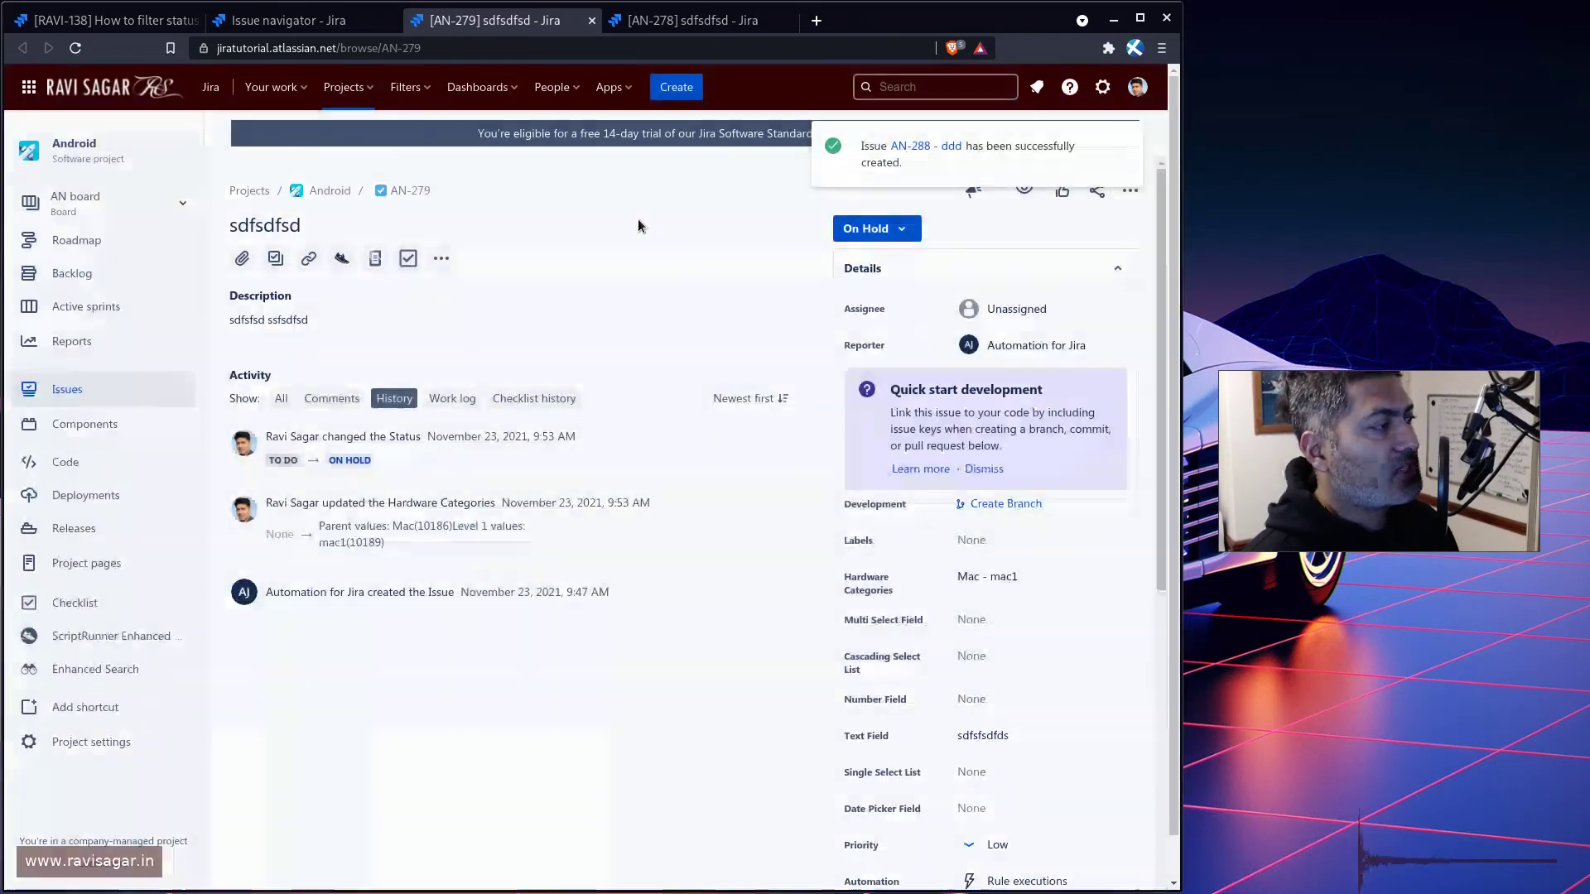
pyautogui.click(905, 147)
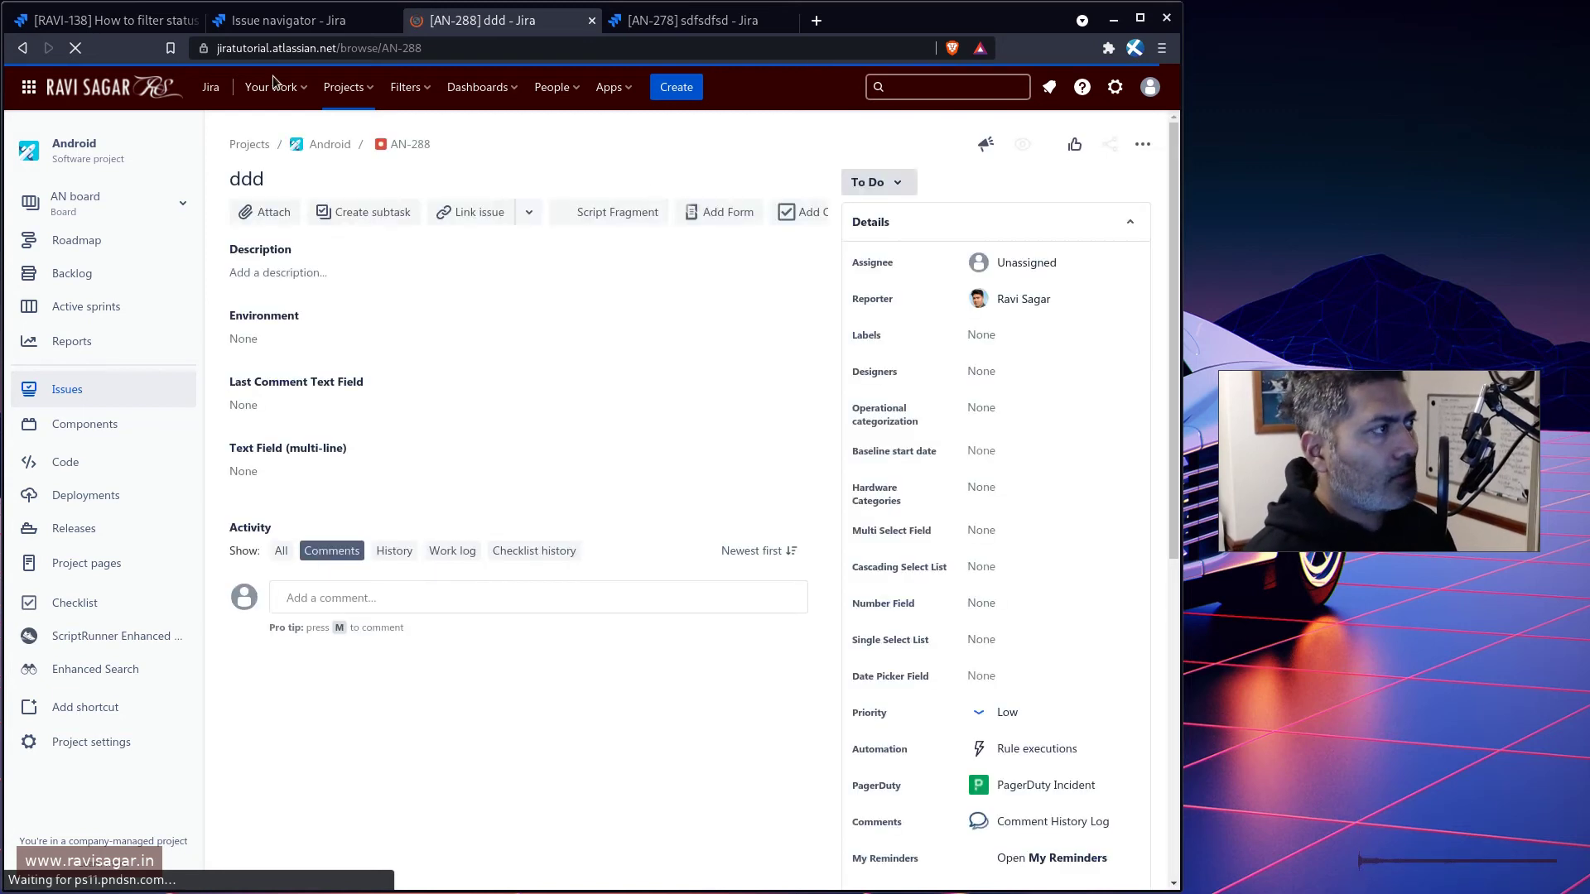
pyautogui.click(899, 182)
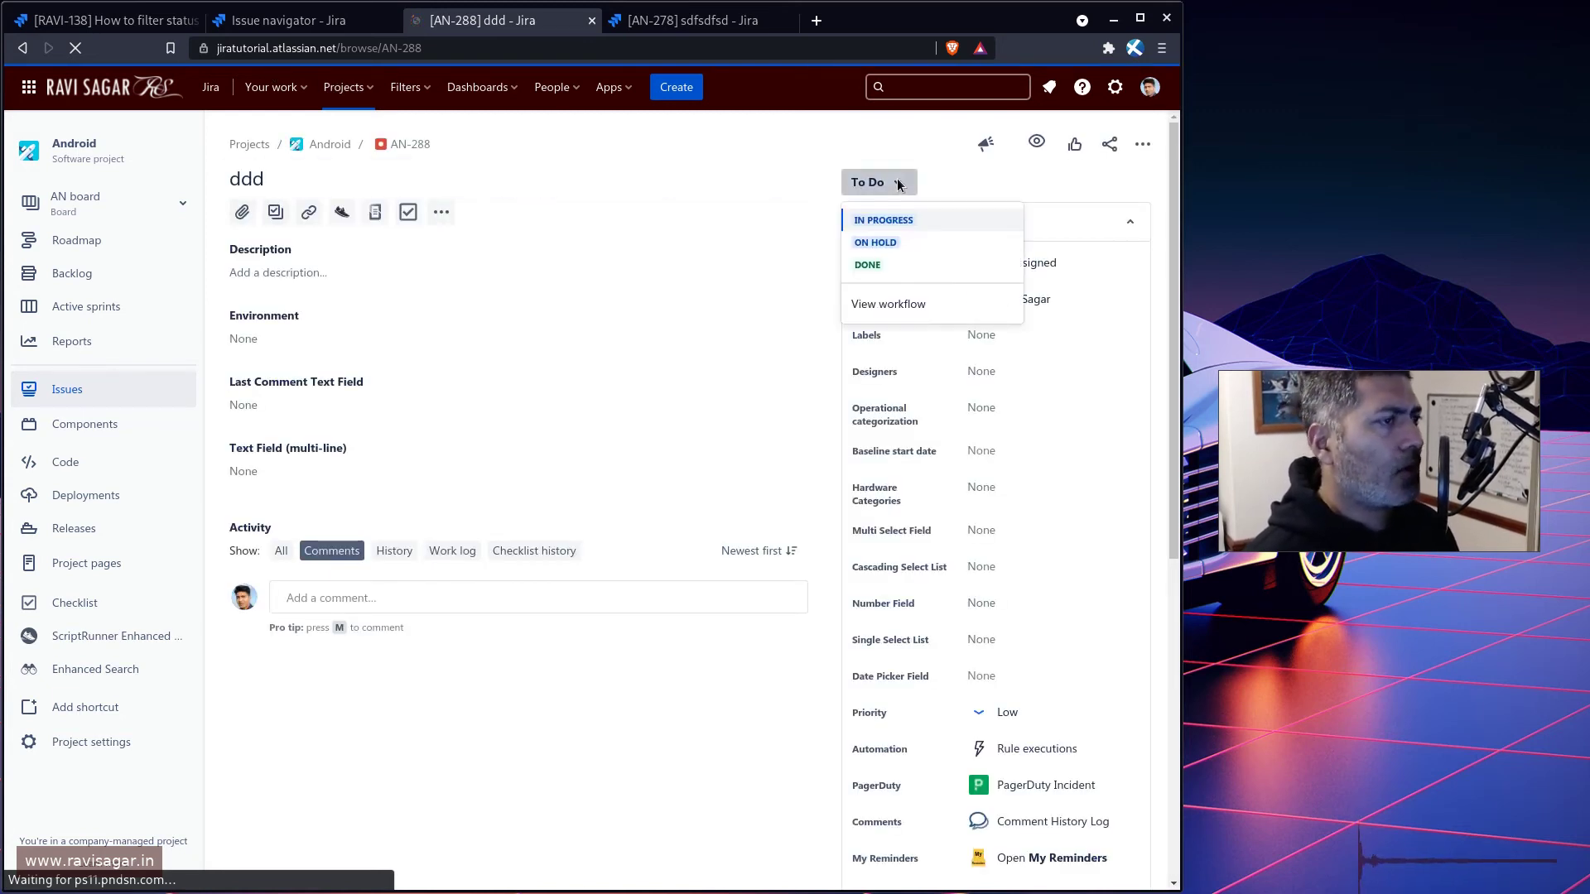
pyautogui.click(876, 243)
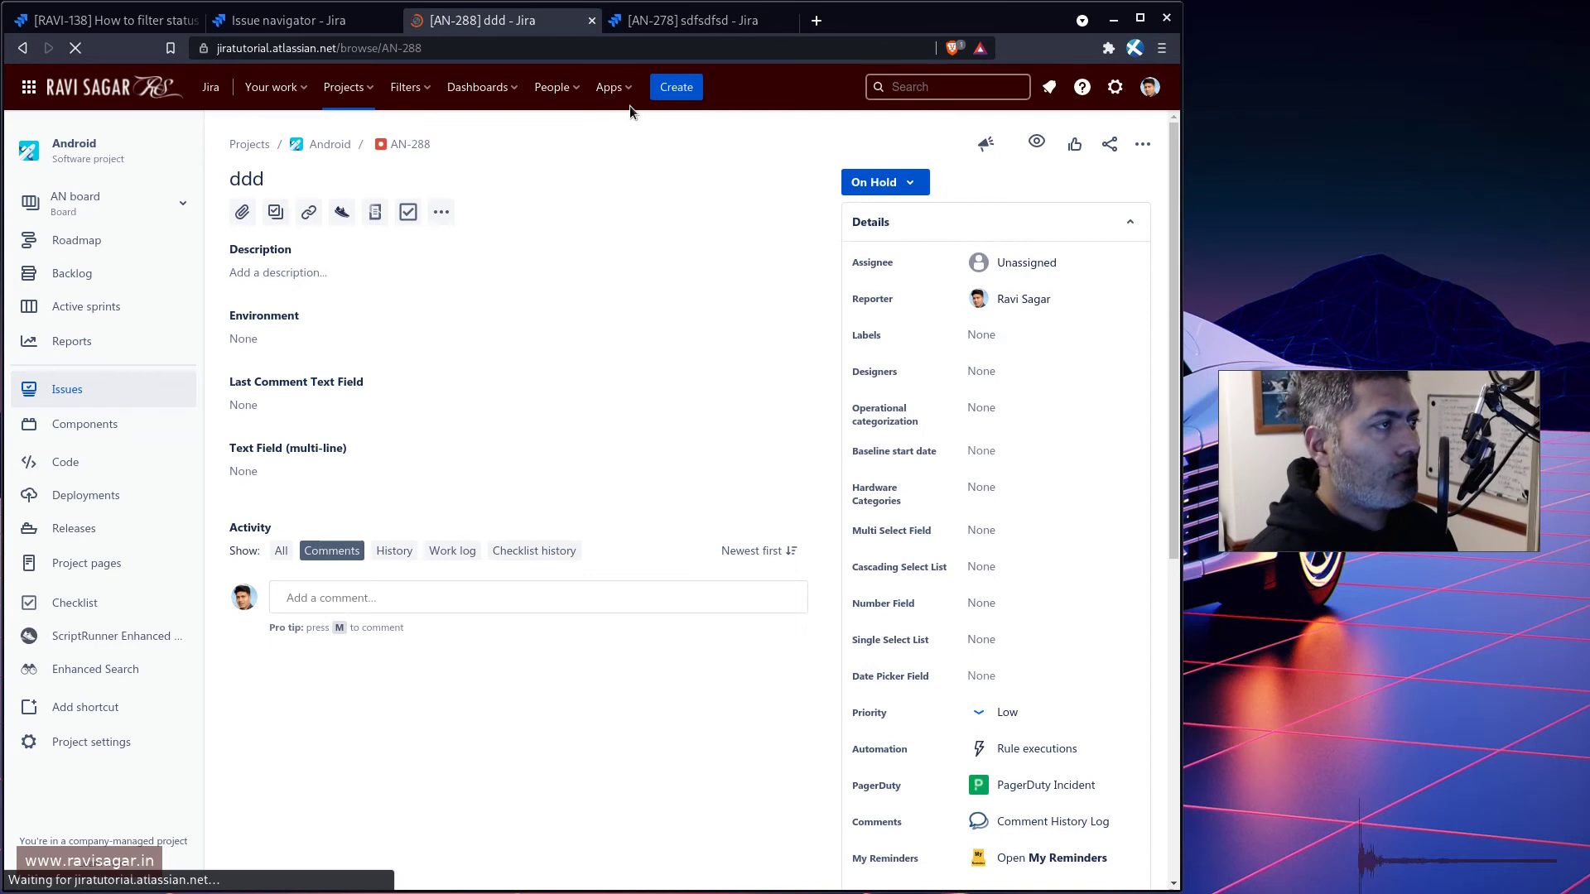
# - Create a second bug, 'fffff' (AN-289), and move it to On Hold
pyautogui.click(681, 92)
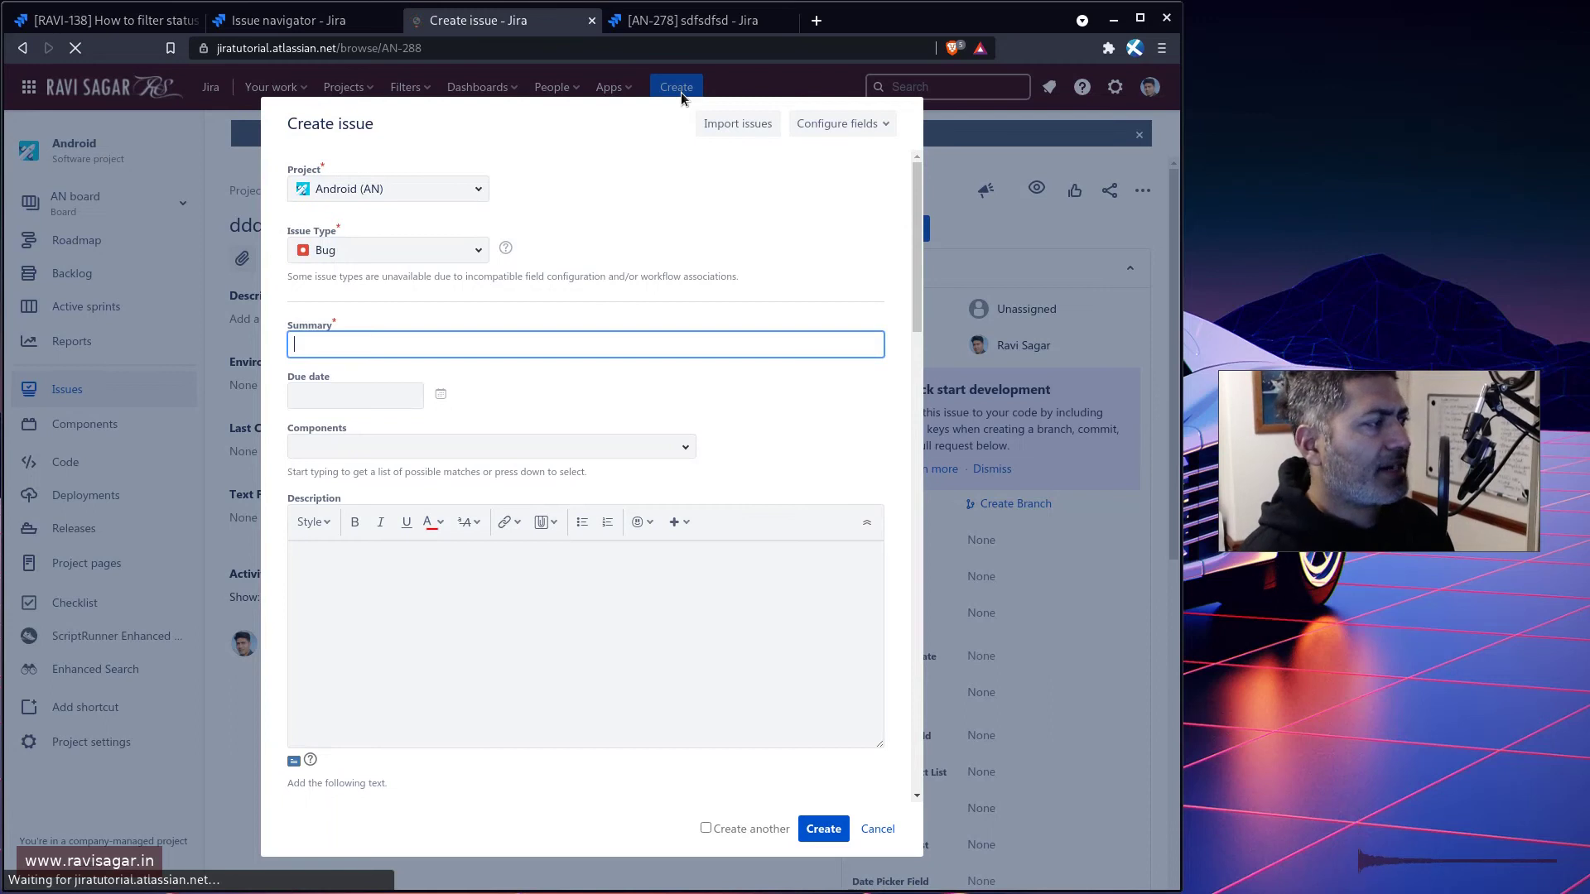
pyautogui.write('fffff')
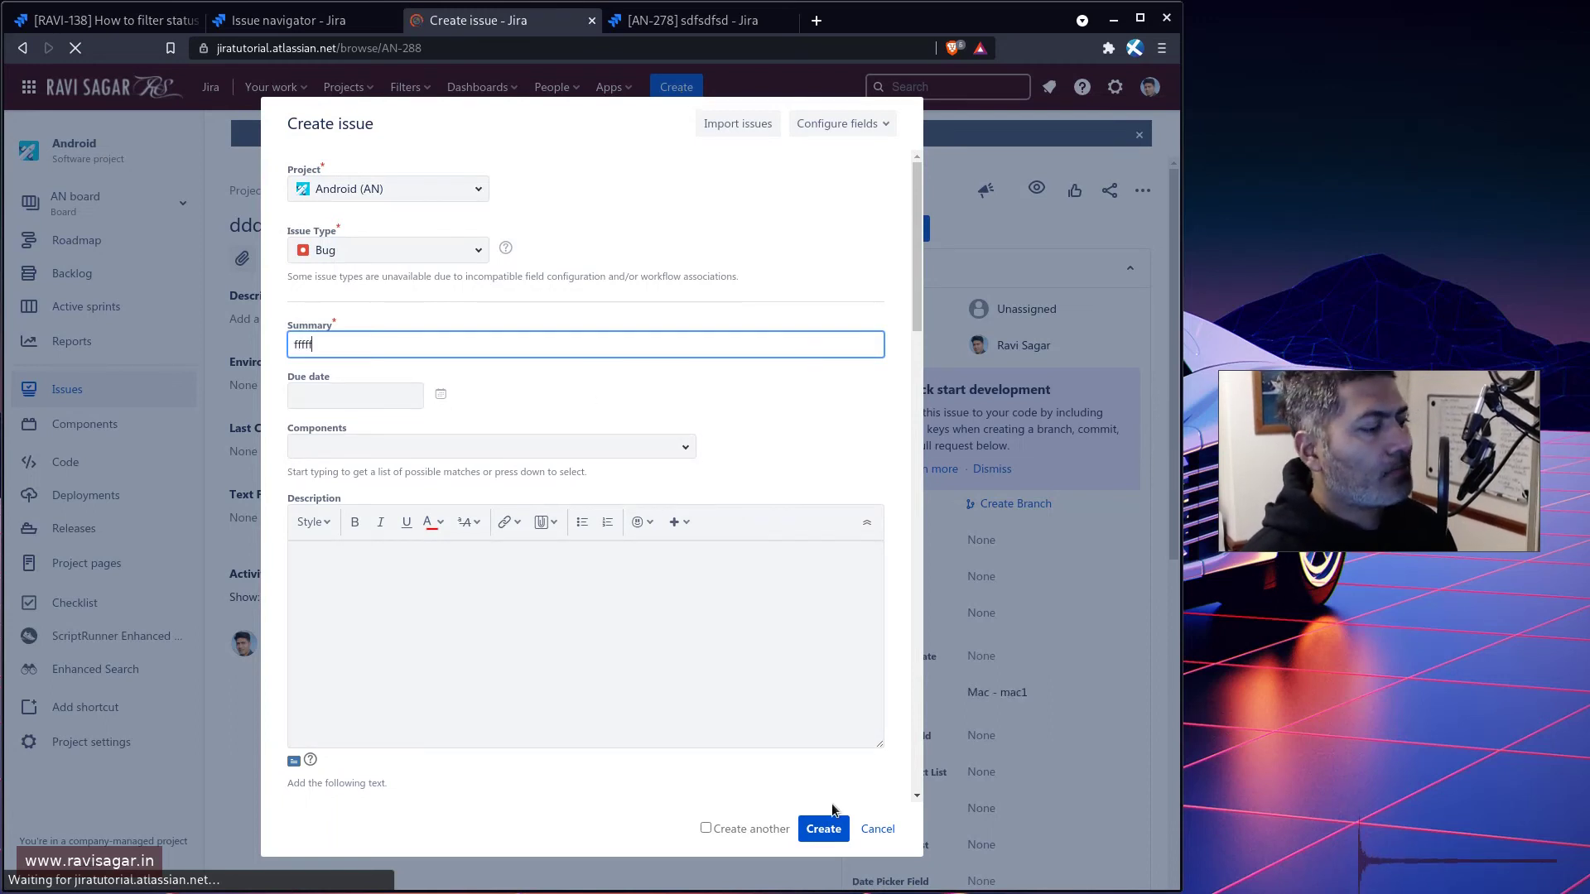
pyautogui.click(826, 830)
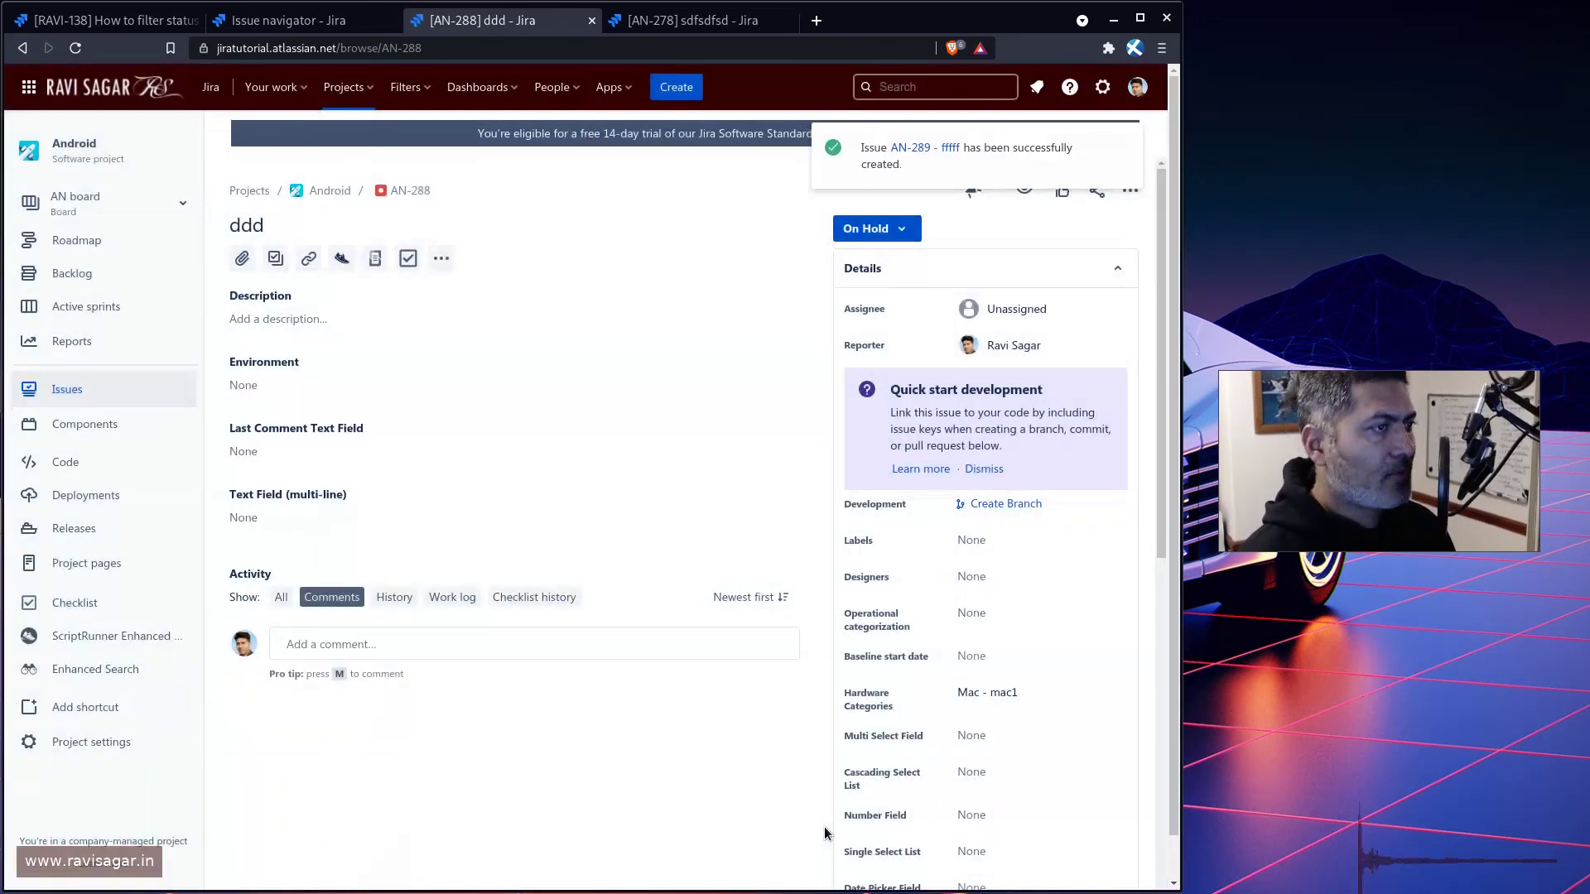
pyautogui.click(923, 148)
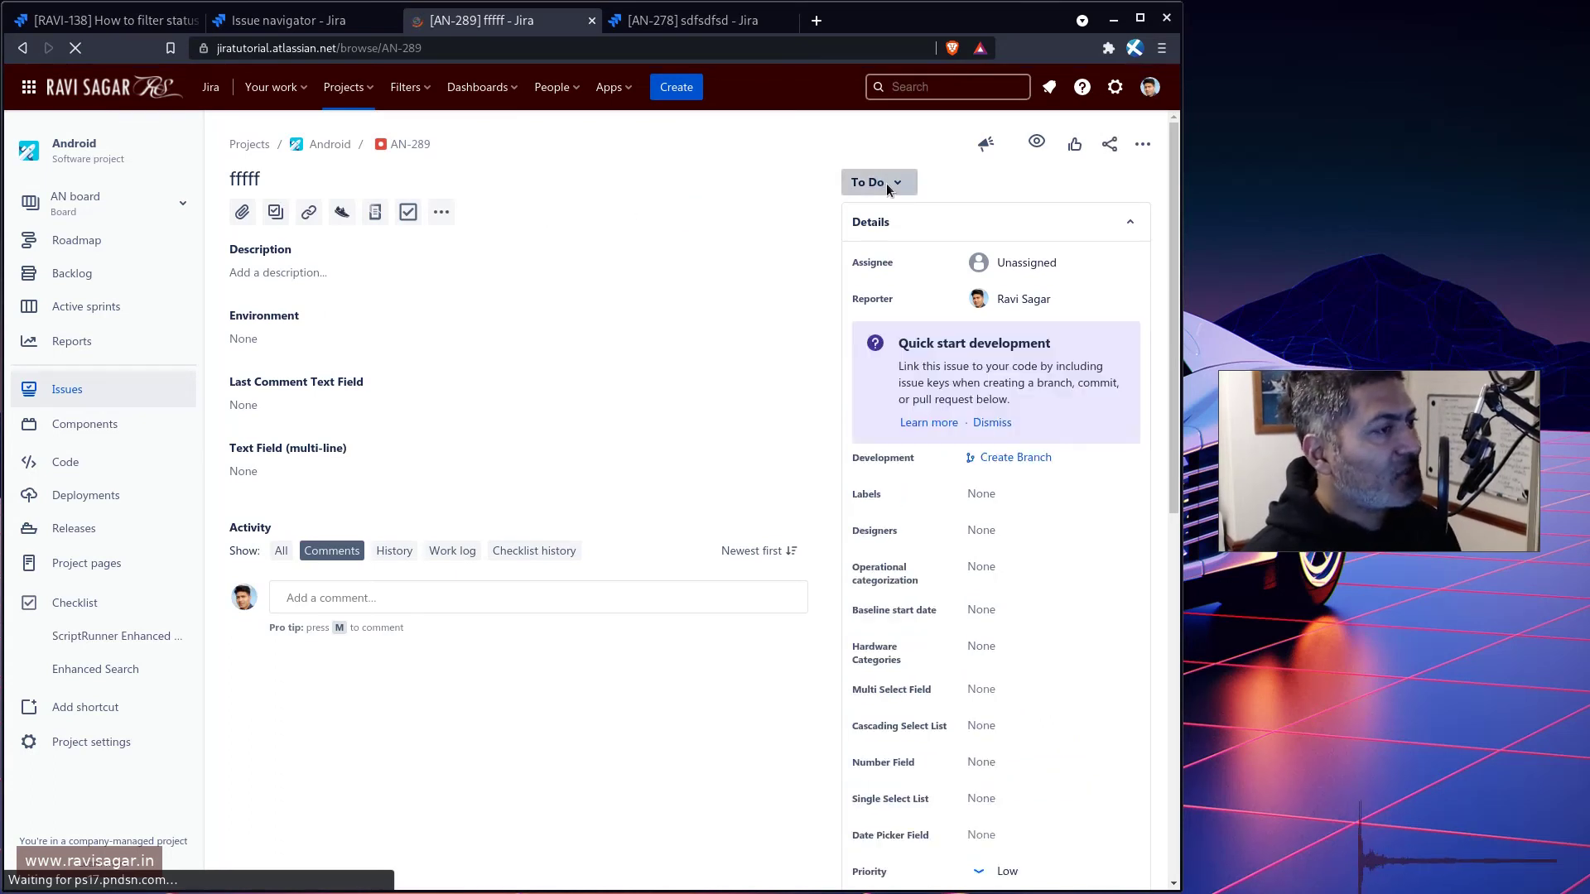
pyautogui.click(886, 238)
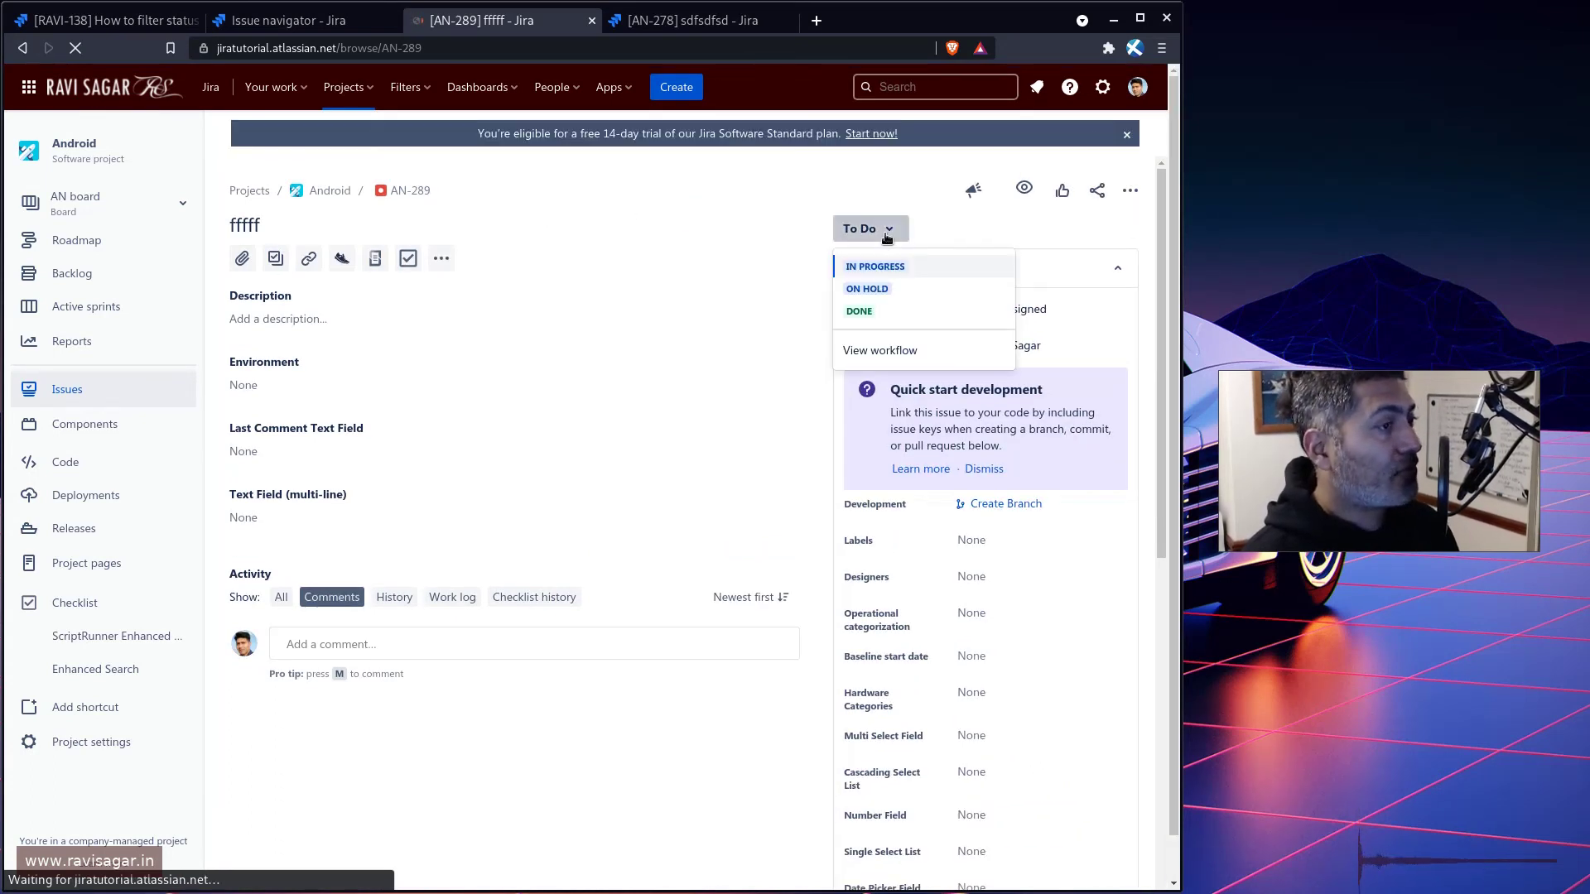
pyautogui.click(875, 291)
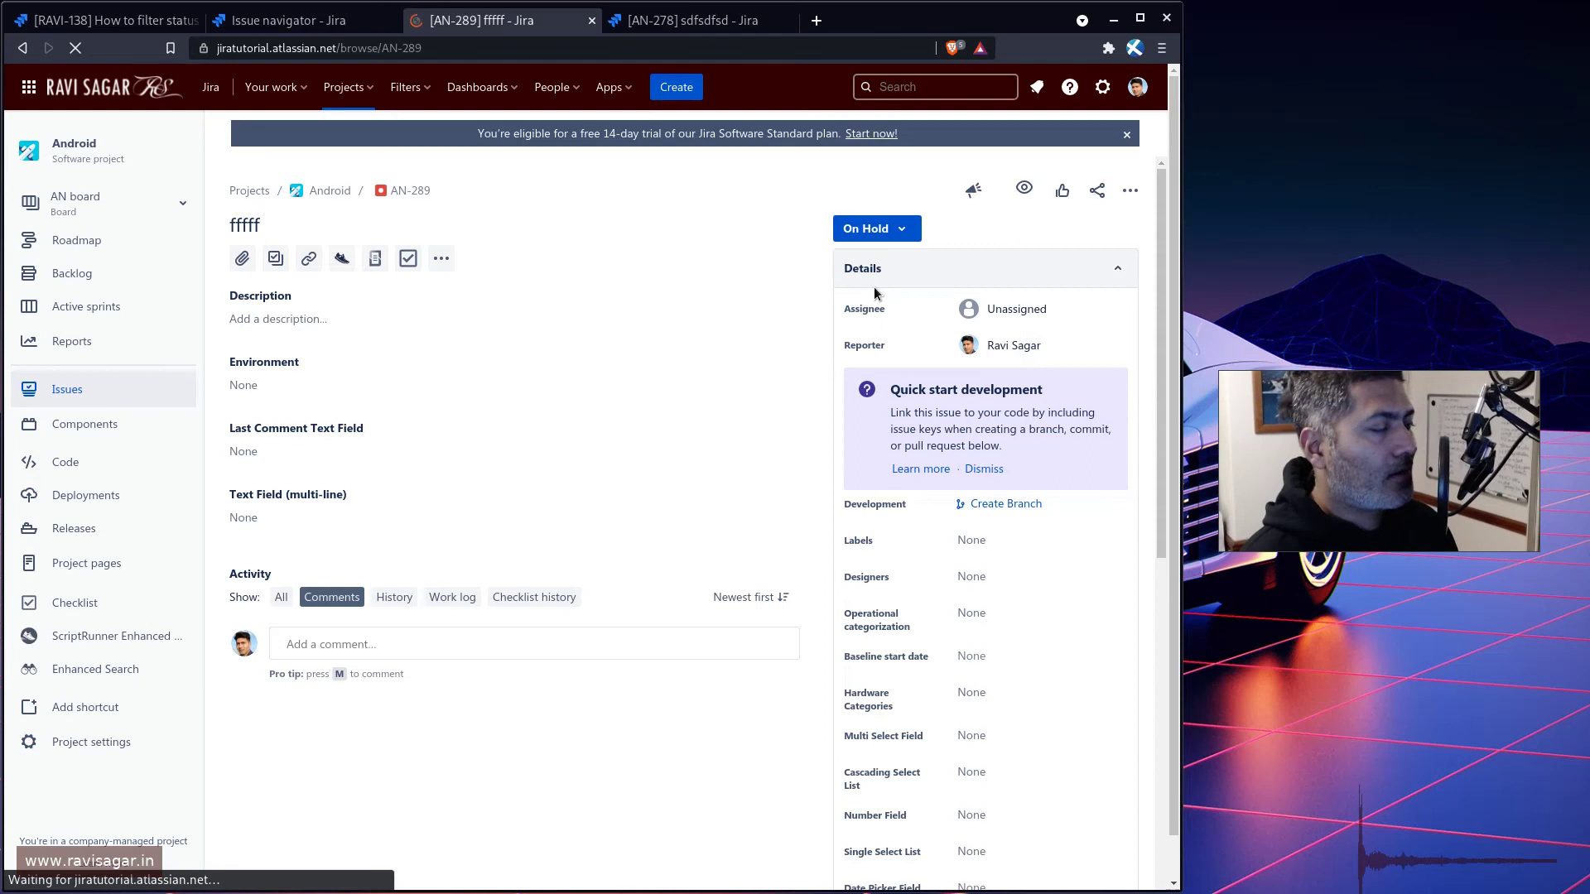
# - Change the query date to "2021/12/11" and rerun it, returning AN-289 and AN-288
pyautogui.click(336, 23)
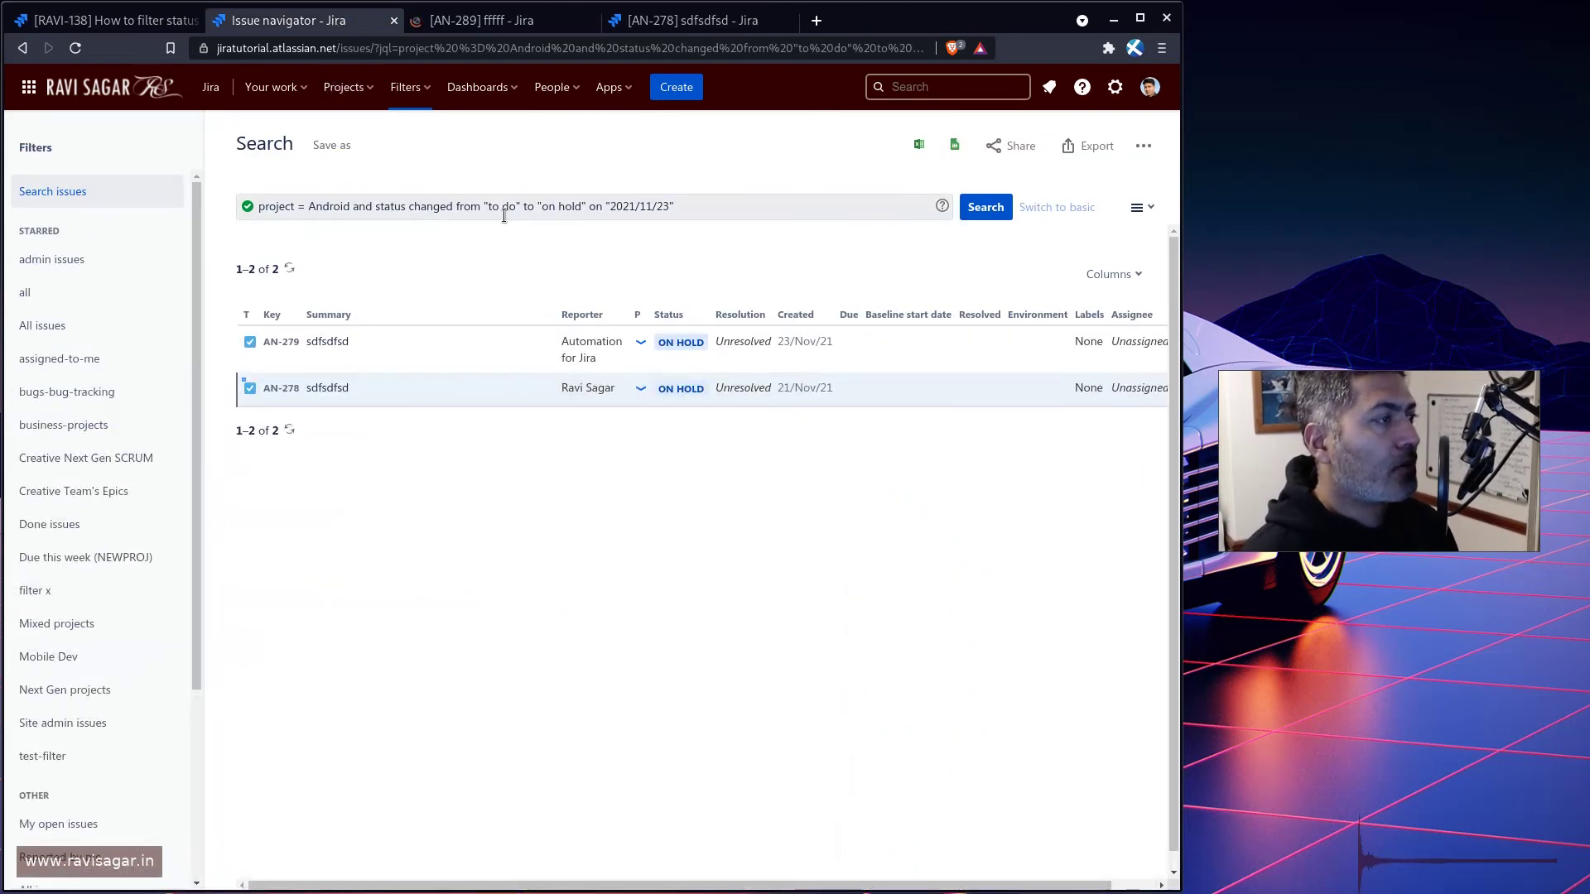
pyautogui.click(664, 207)
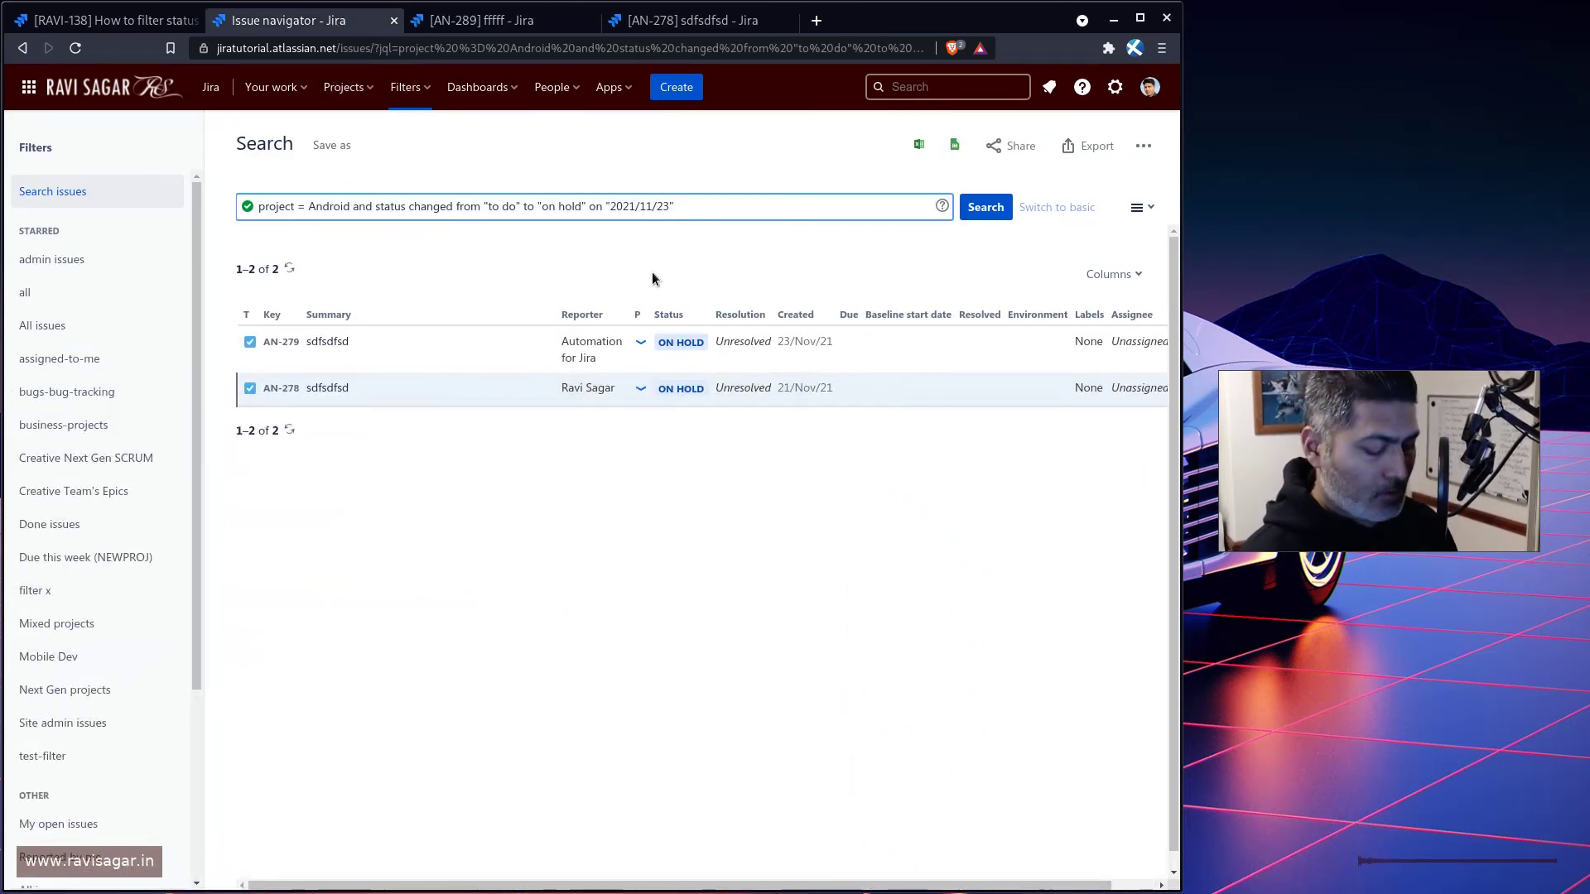
pyautogui.press('BackSpace')
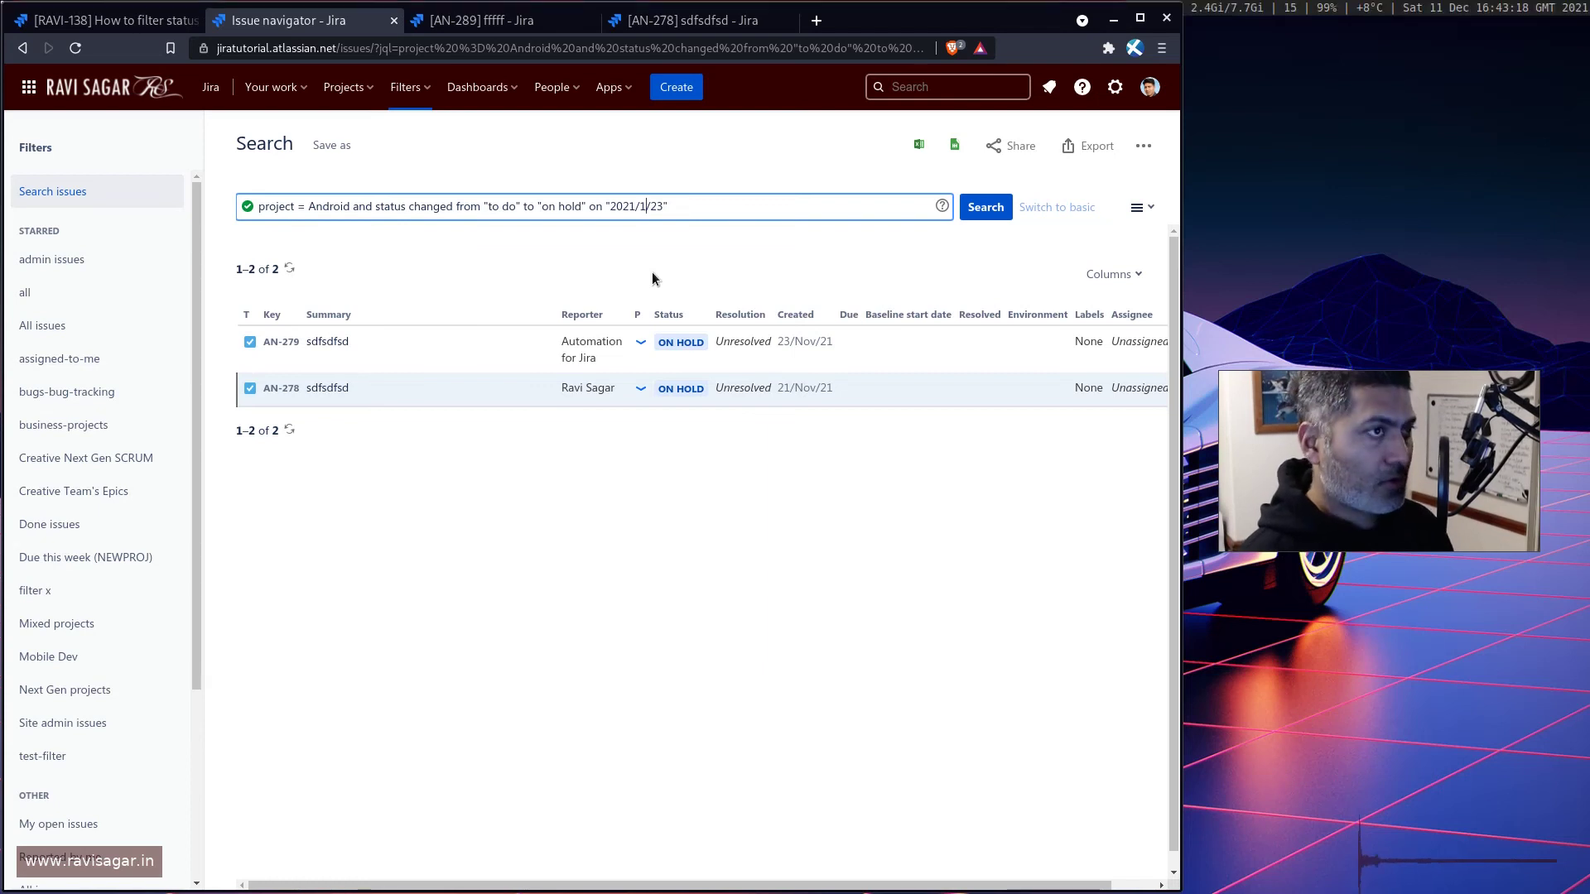
pyautogui.write('/')
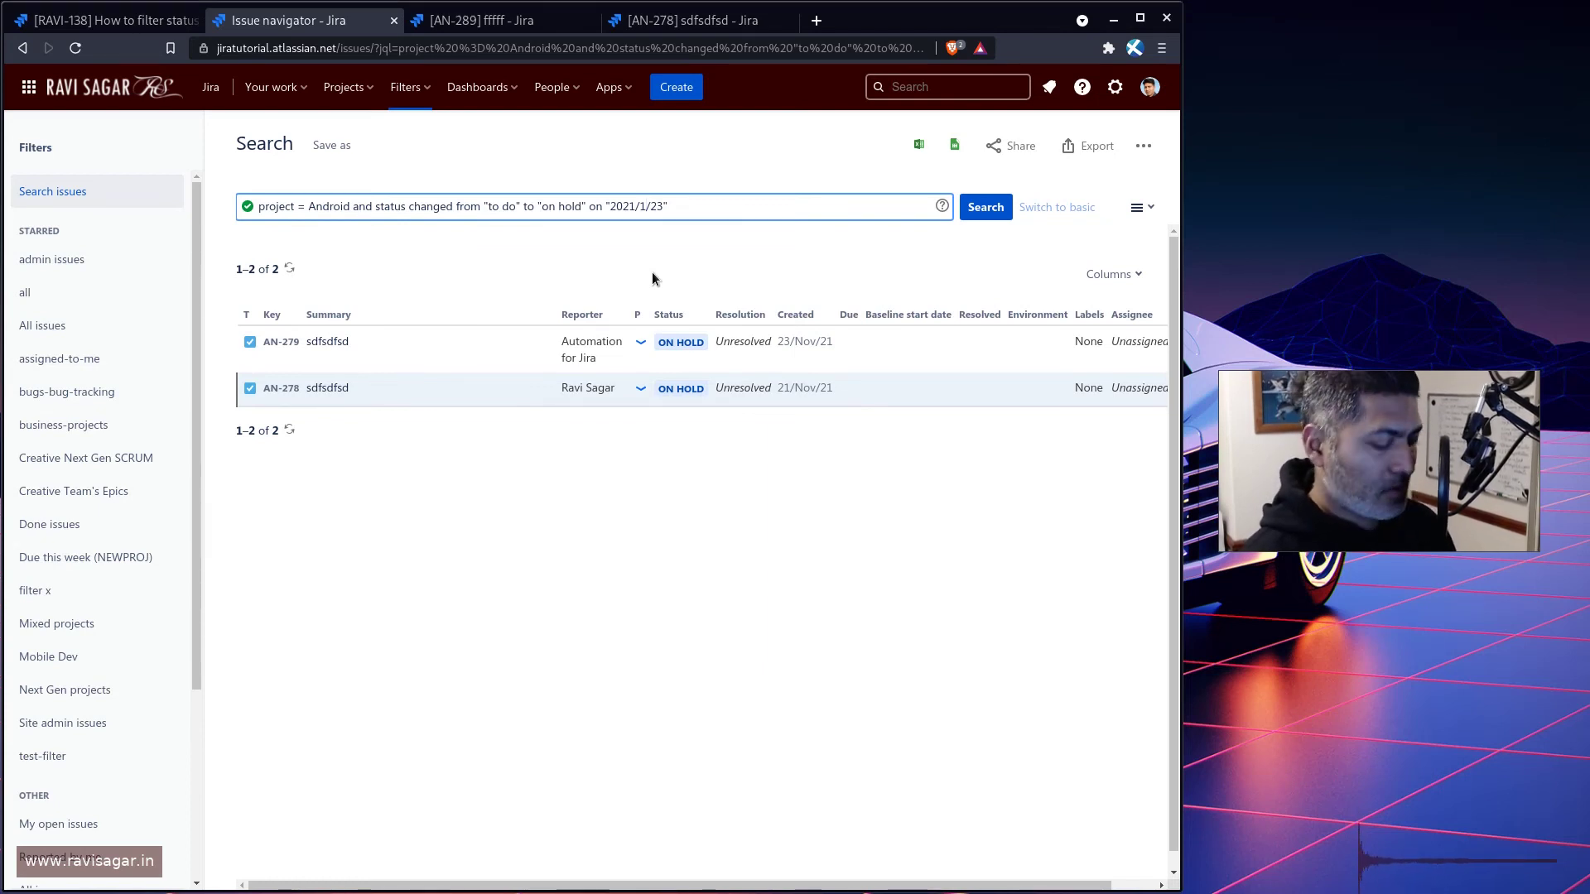
pyautogui.write('1')
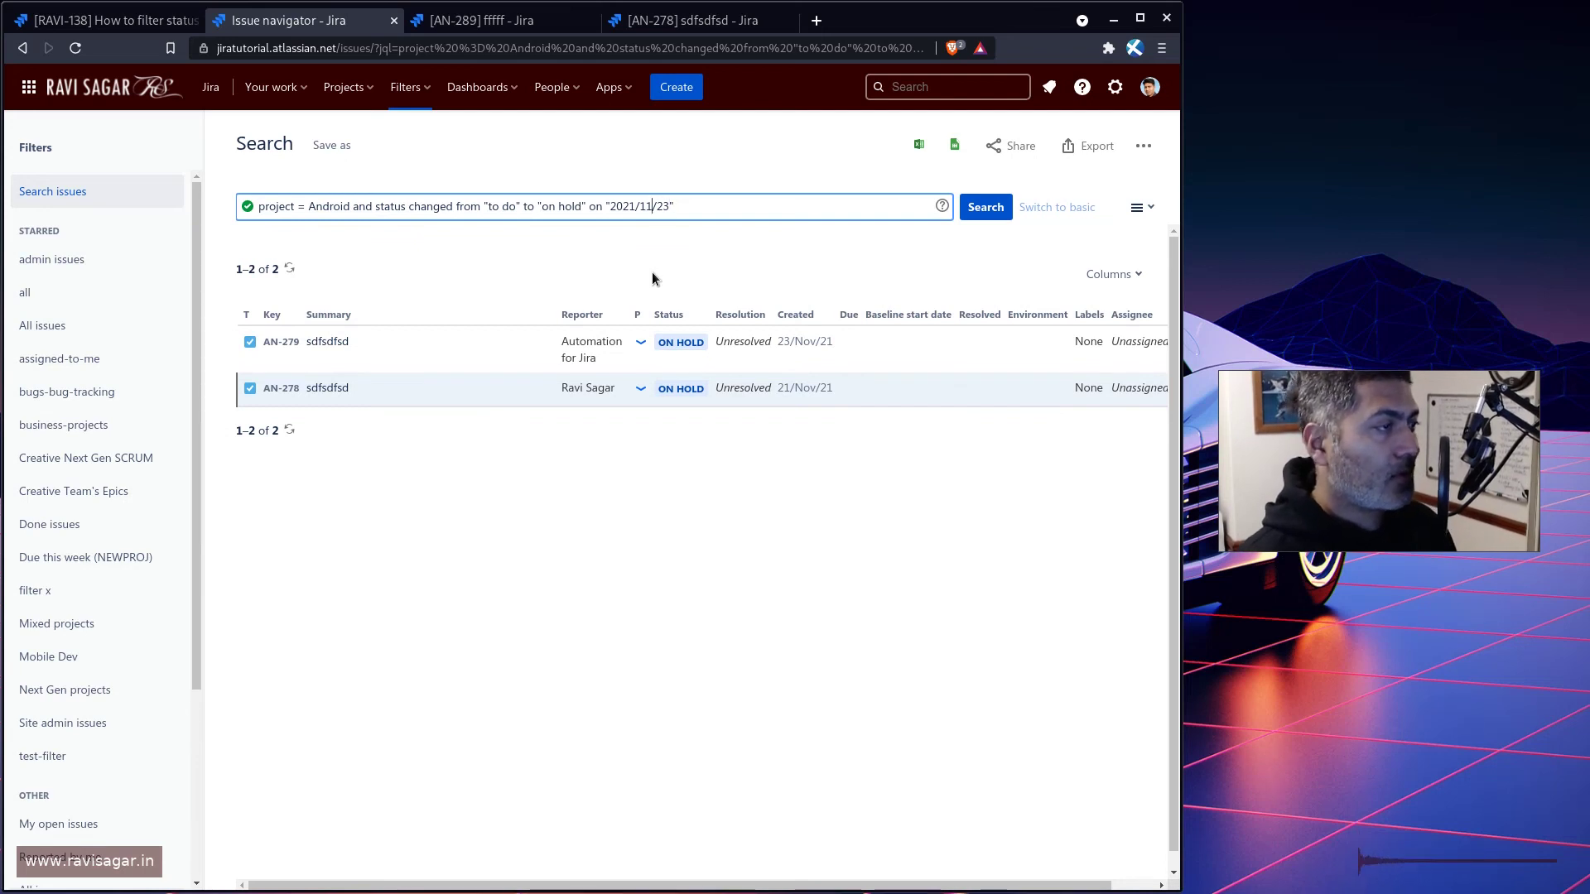
pyautogui.press('BackSpace')
pyautogui.write('2')
pyautogui.press('Right')
pyautogui.press('Delete')
pyautogui.press('Delete')
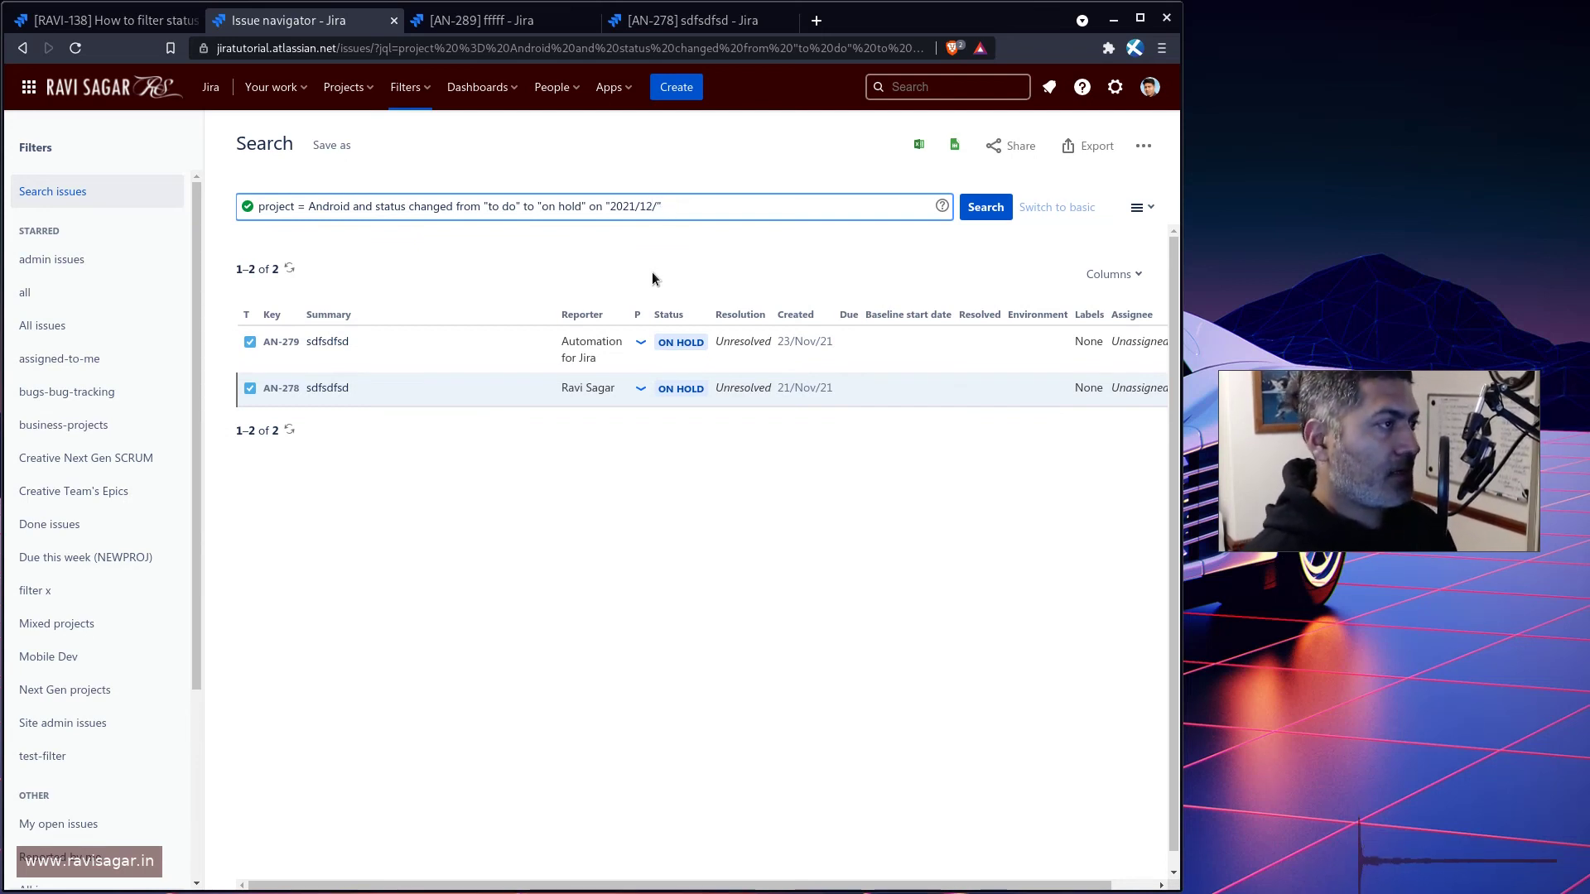
pyautogui.write('11')
pyautogui.press('Return')
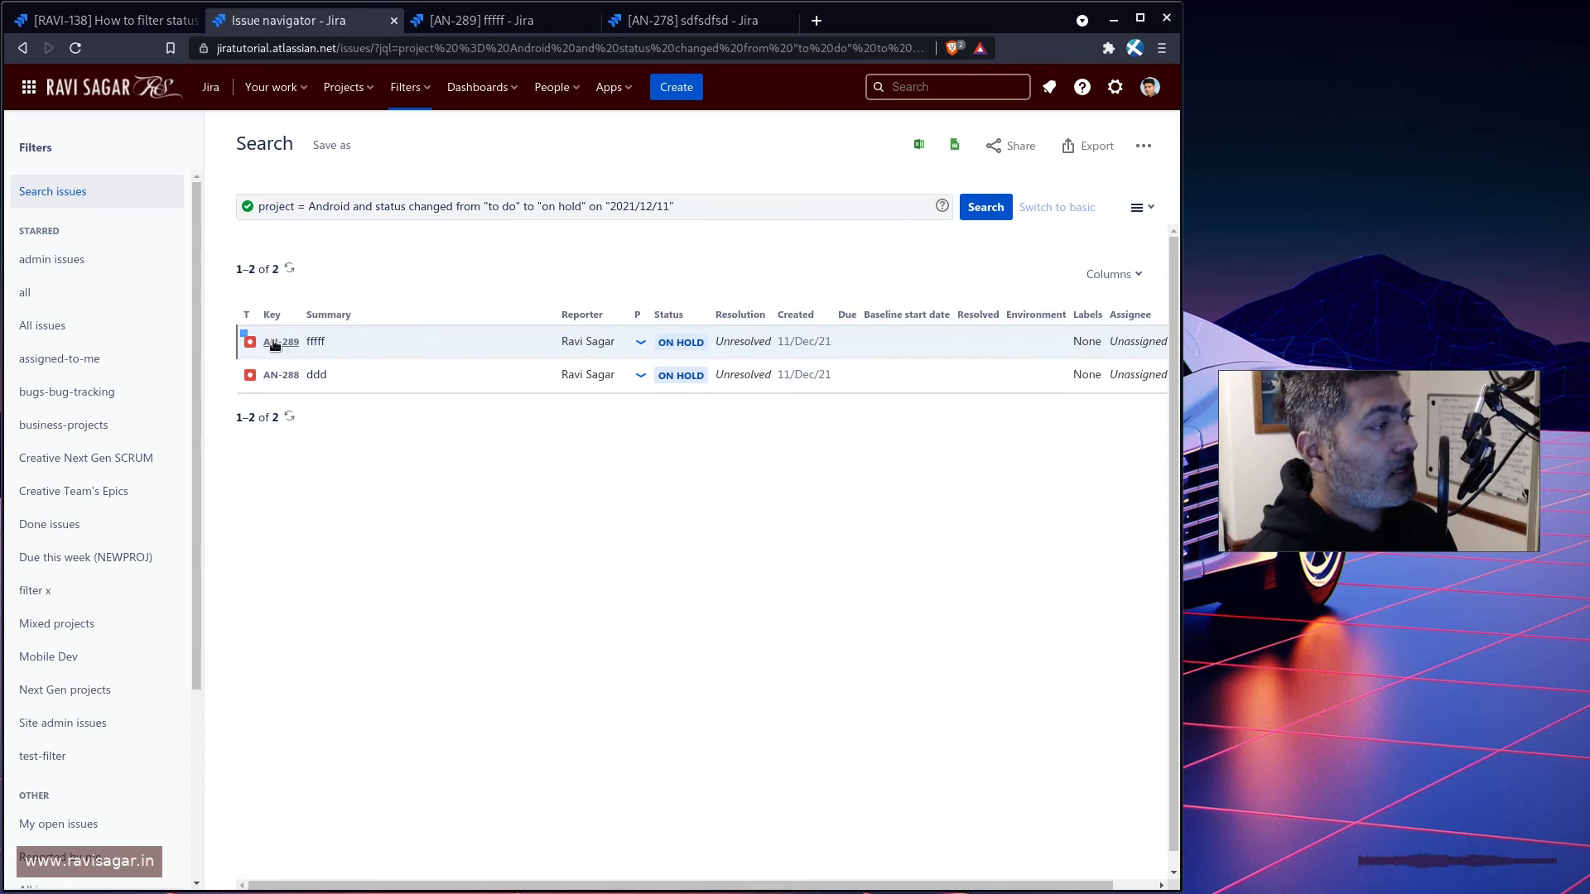
pyautogui.tripleClick(461, 203)
# - Save the December 11 To Do→On Hold search as filter 'status-changed-from-to-on-date'
pyautogui.click(331, 146)
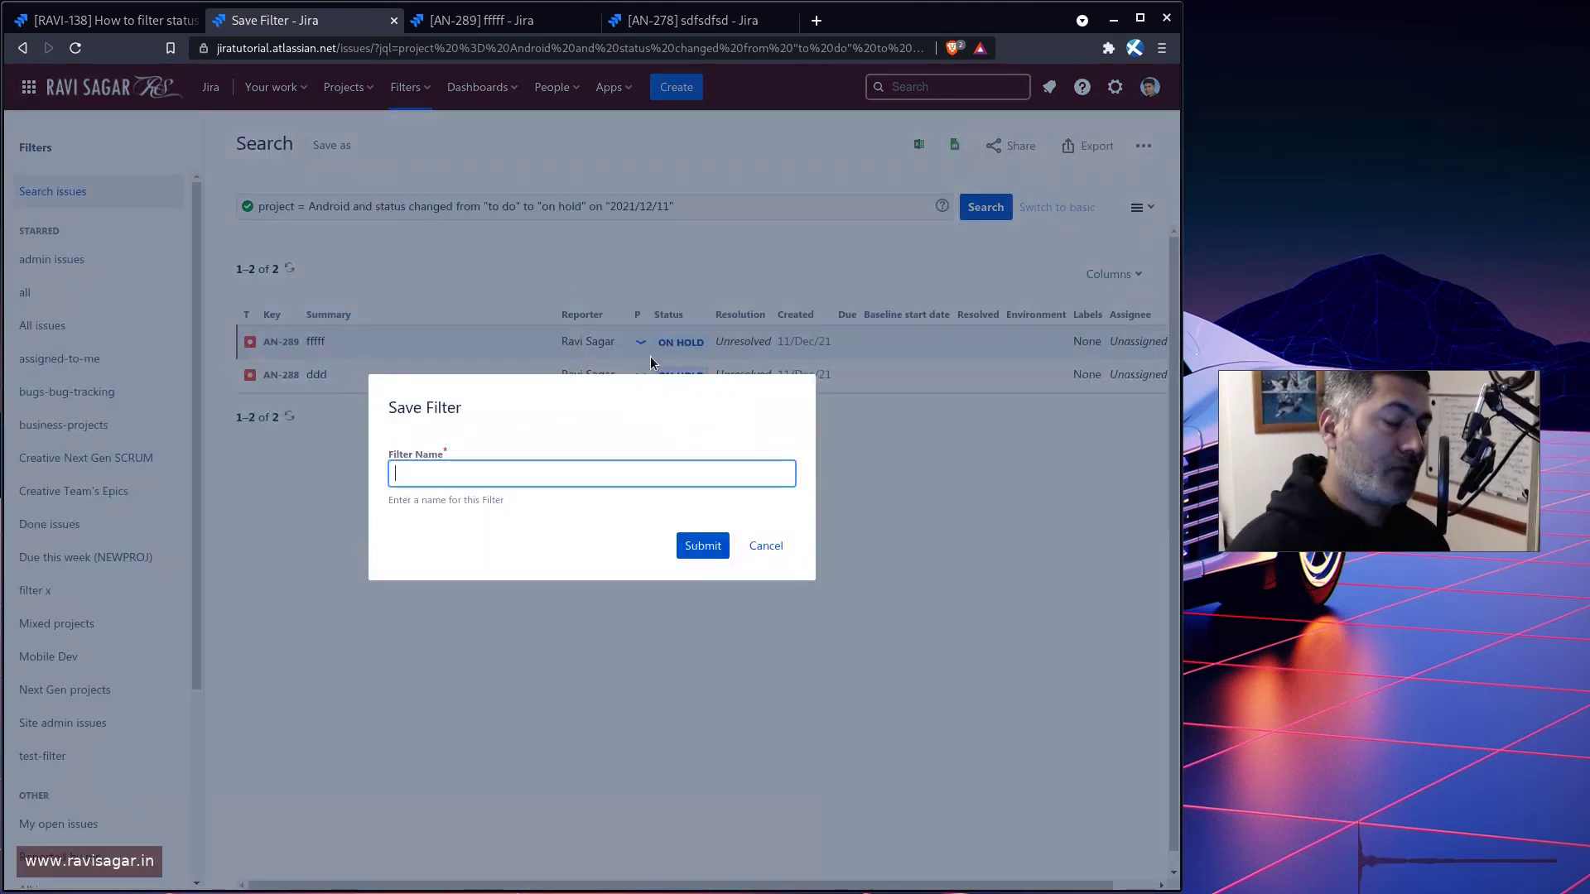
pyautogui.write('st')
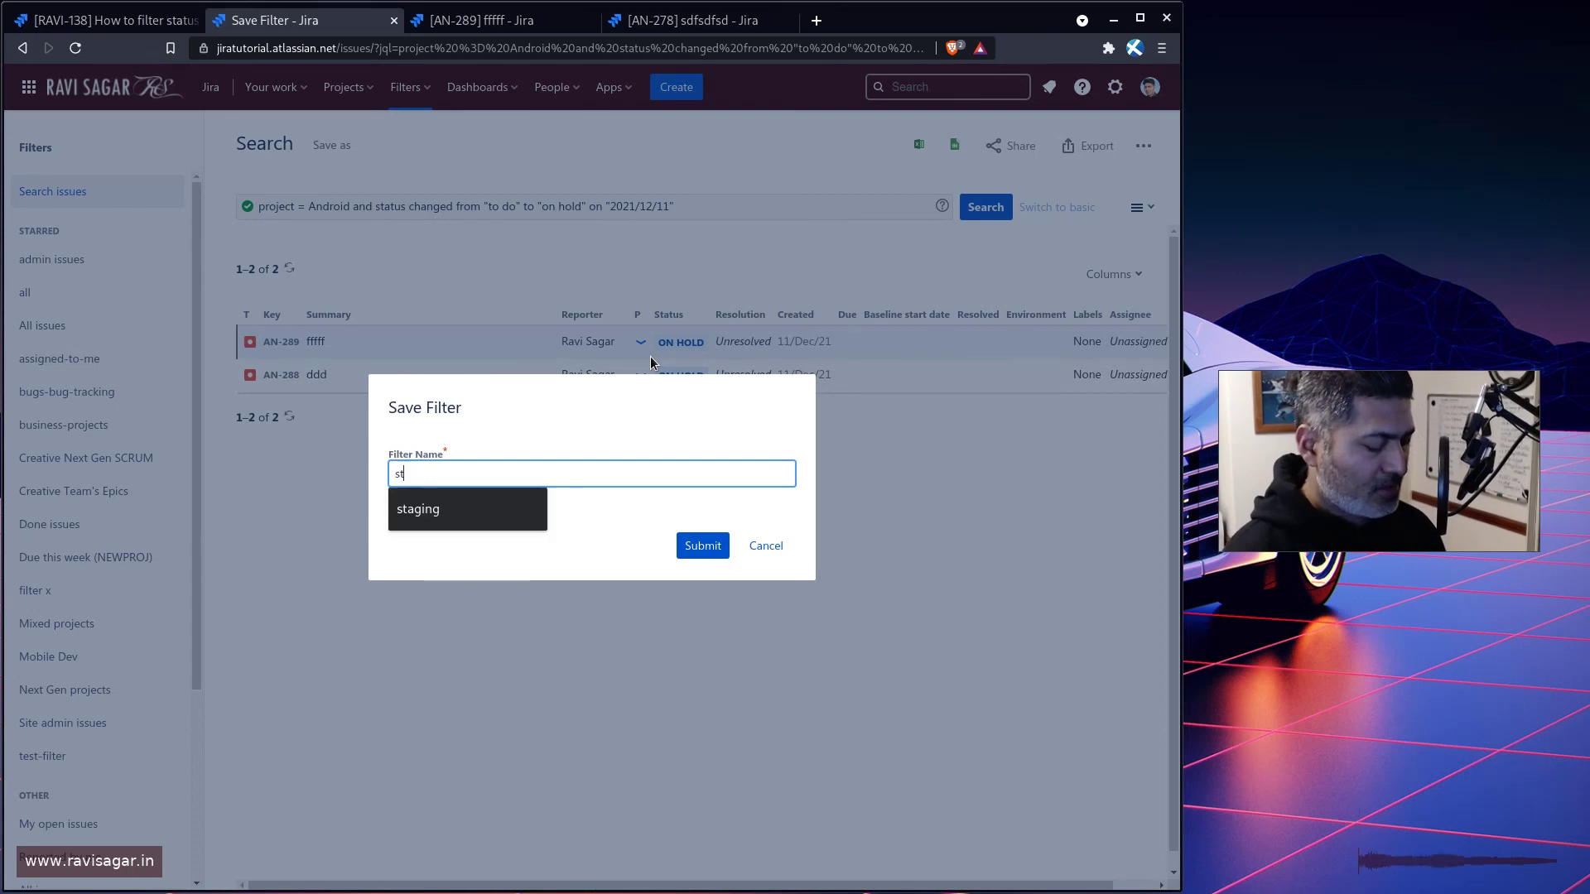
pyautogui.write('atus-change')
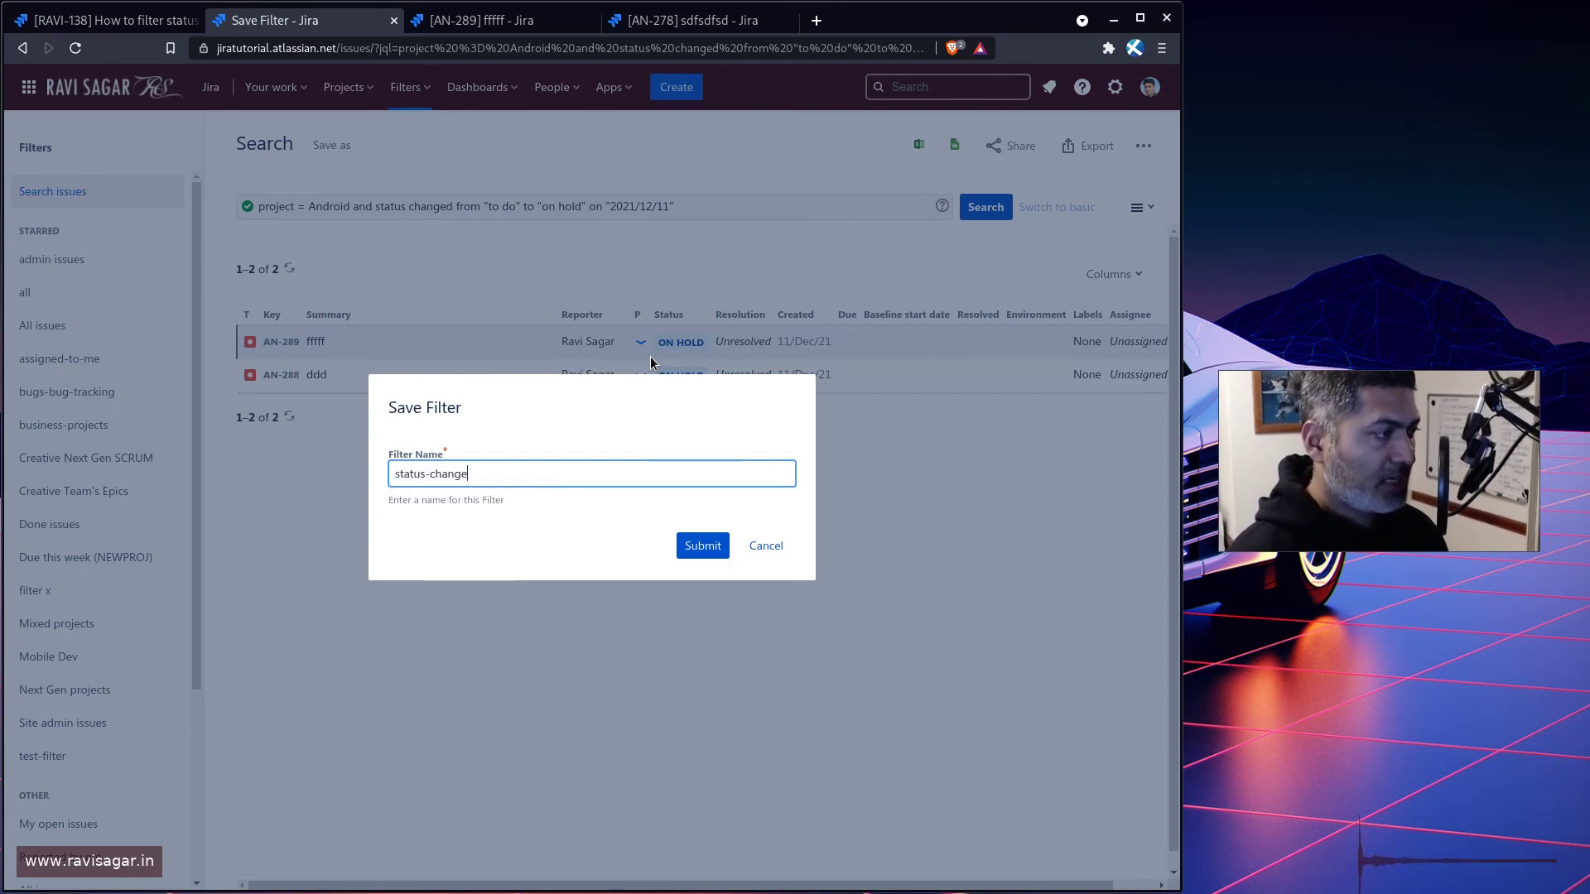
pyautogui.write('d-from-')
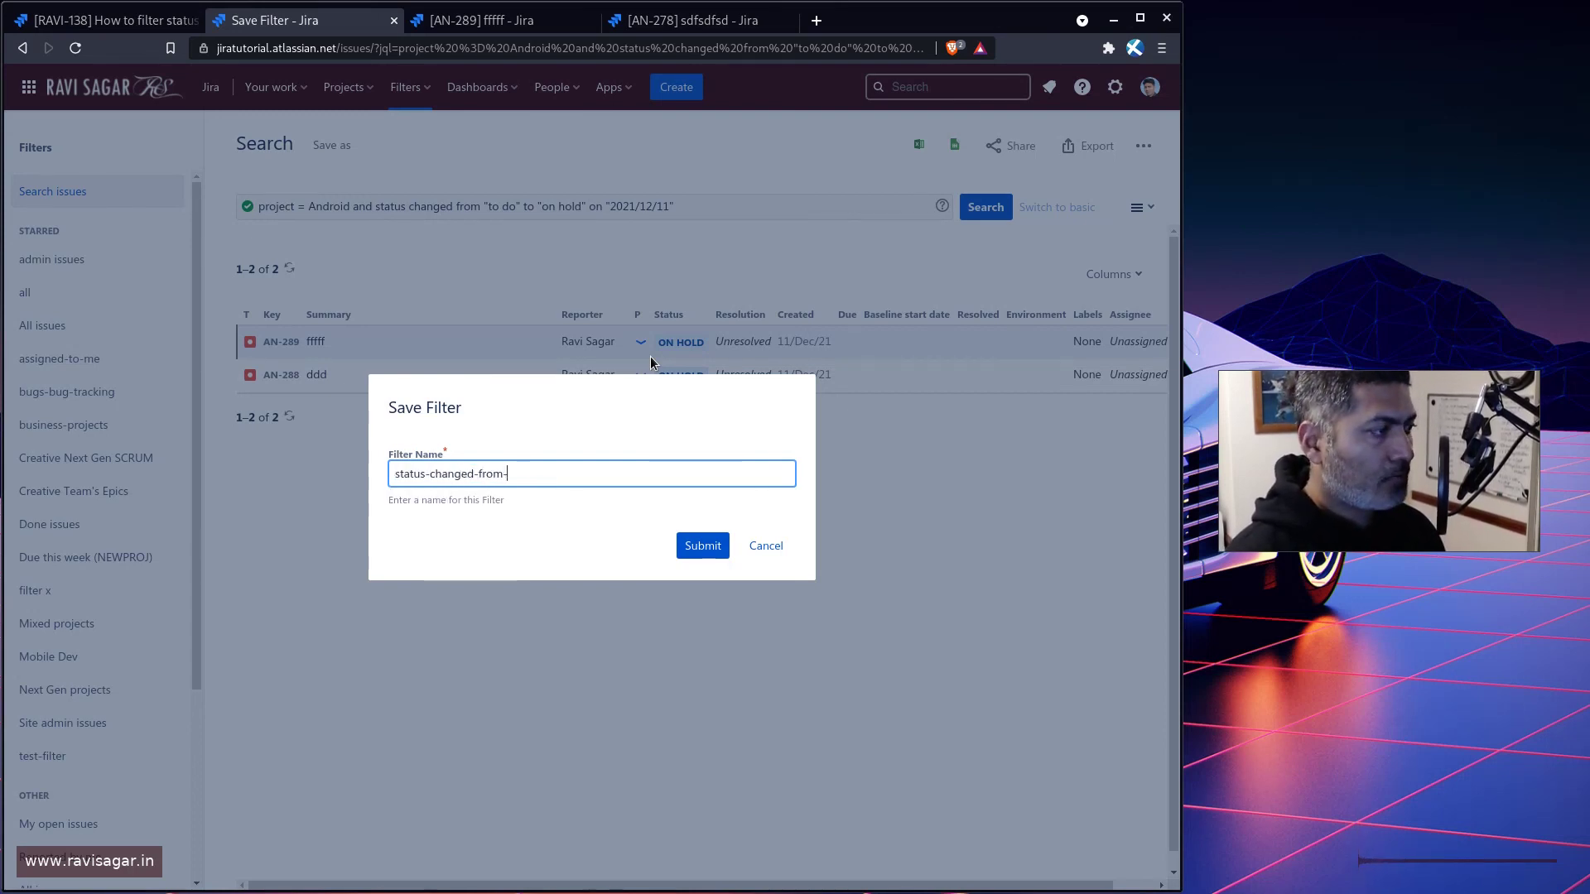
pyautogui.write('to-on-date')
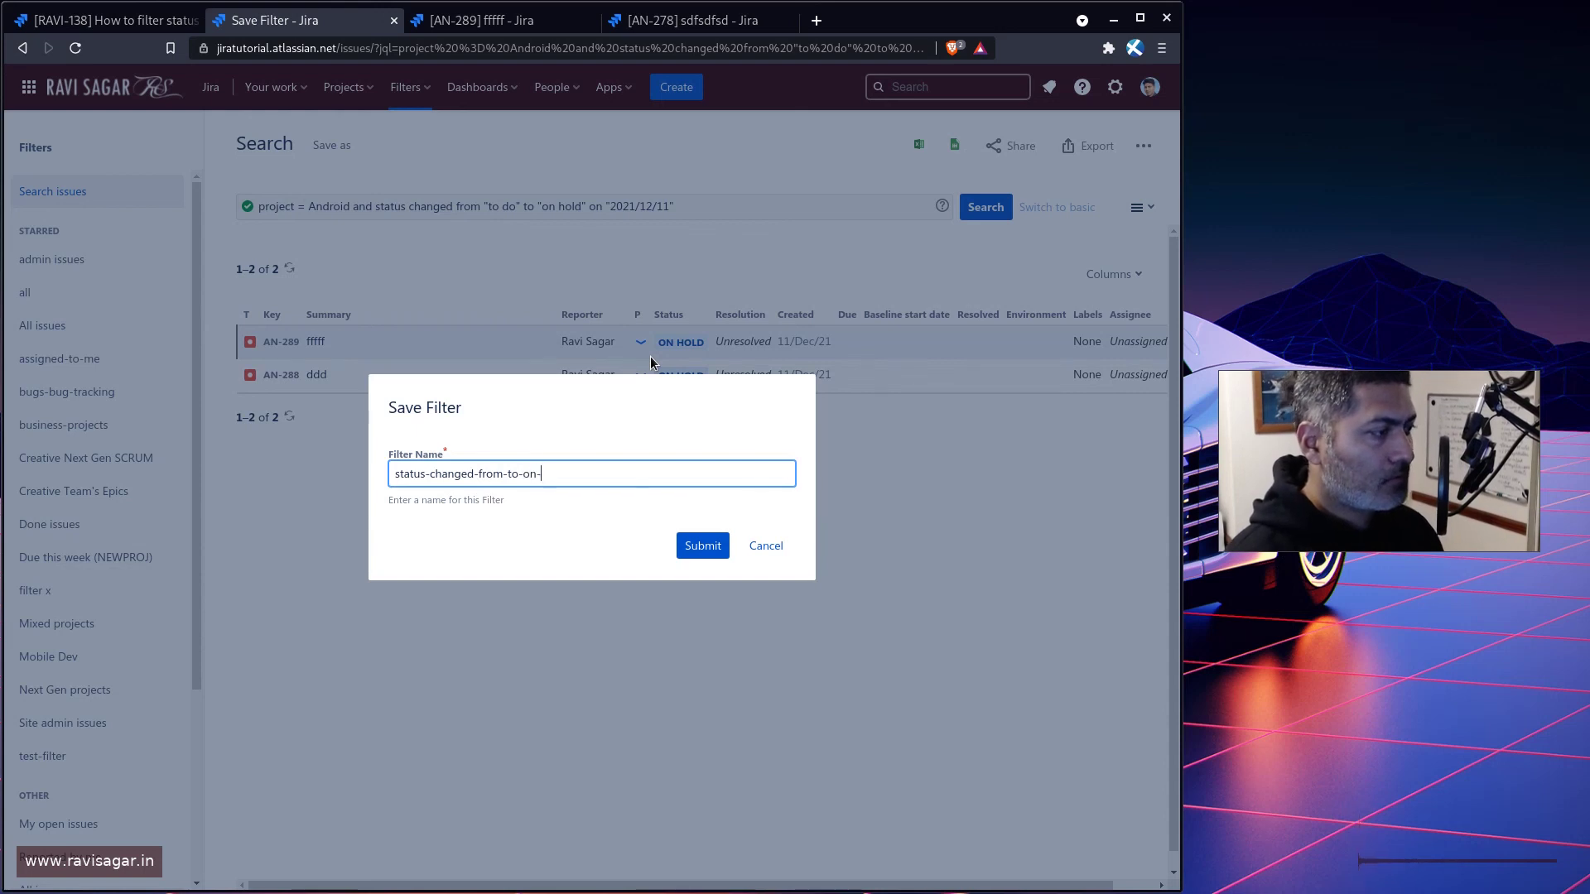
pyautogui.click(708, 548)
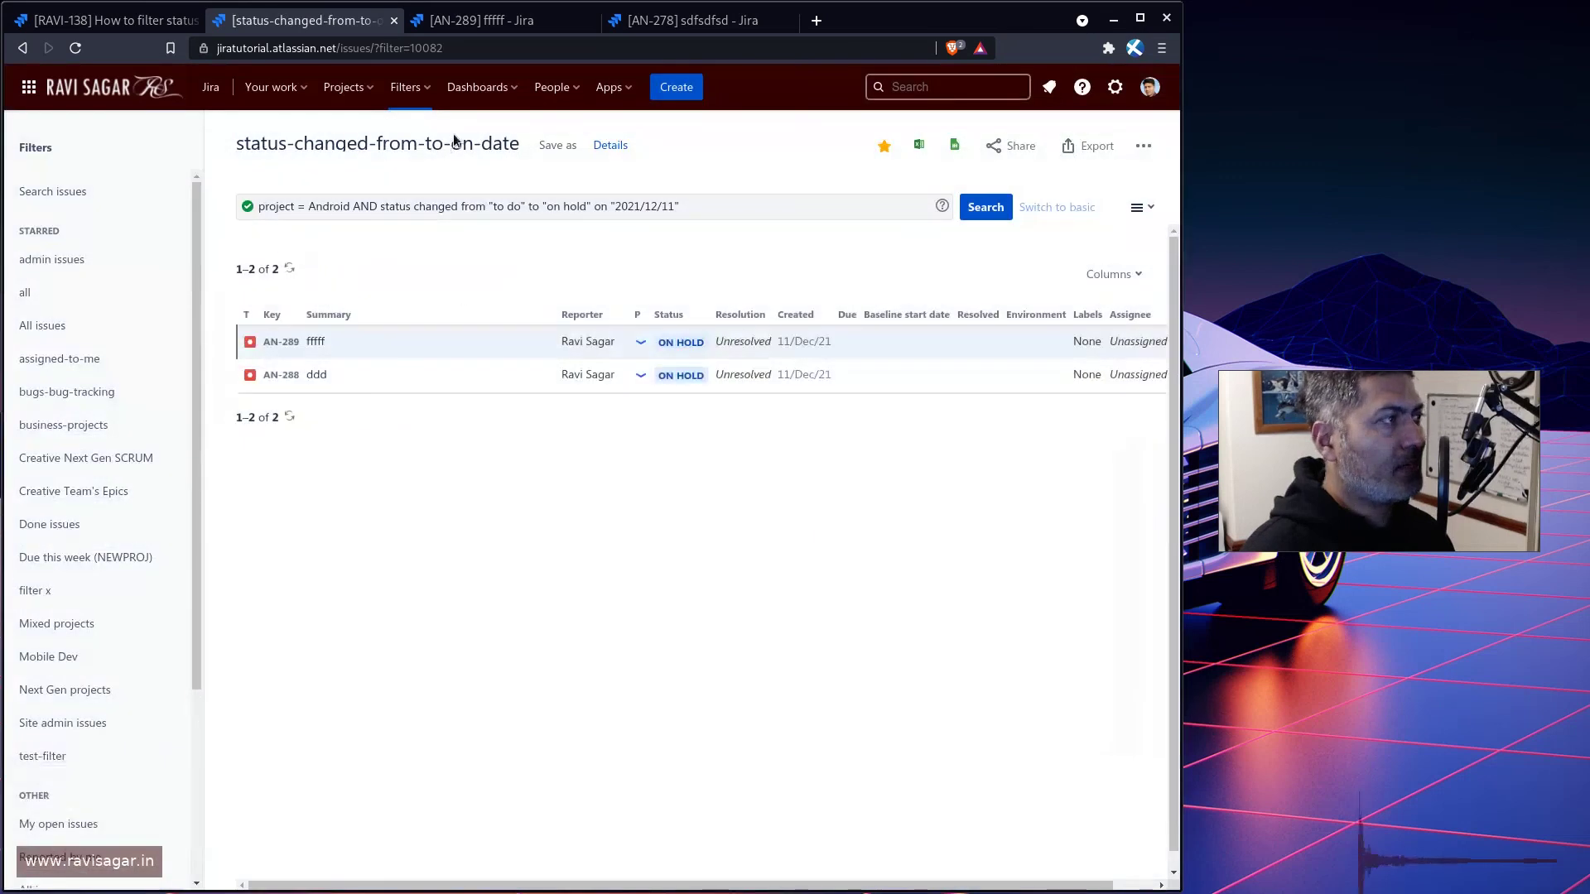